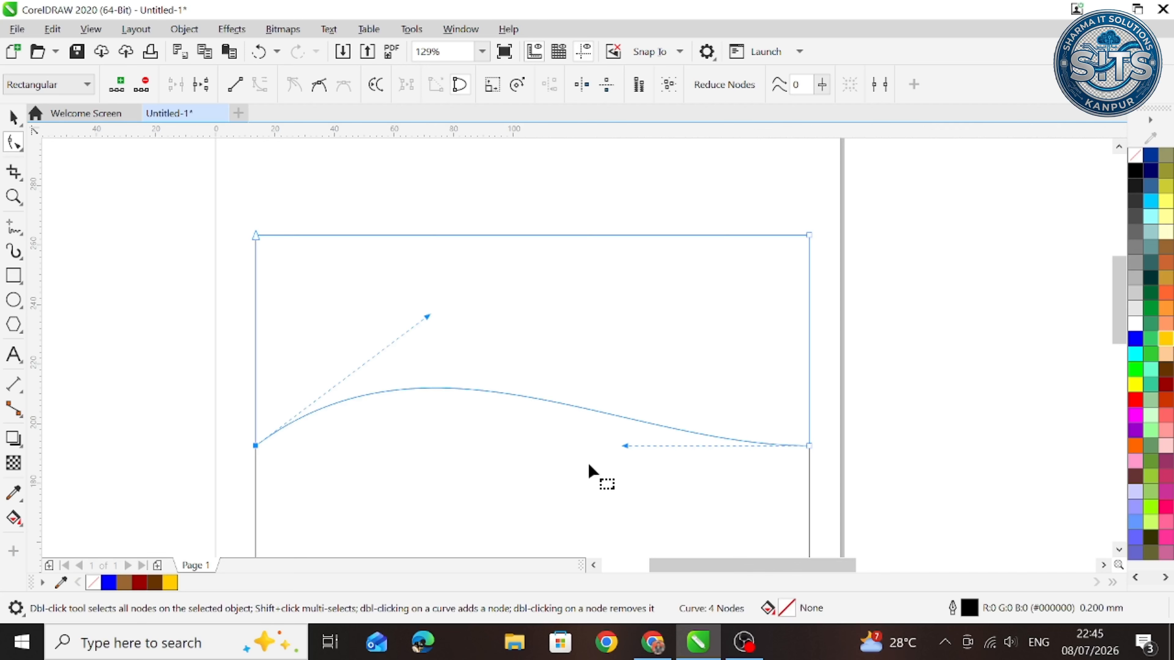
Bend the shape's lower edge into a gentle S-shaped wave with its curve handles and fill the shape with dark red #990000
{"action": "left_click_drag", "start_coordinate": [625, 446], "coordinate": [550, 512]}
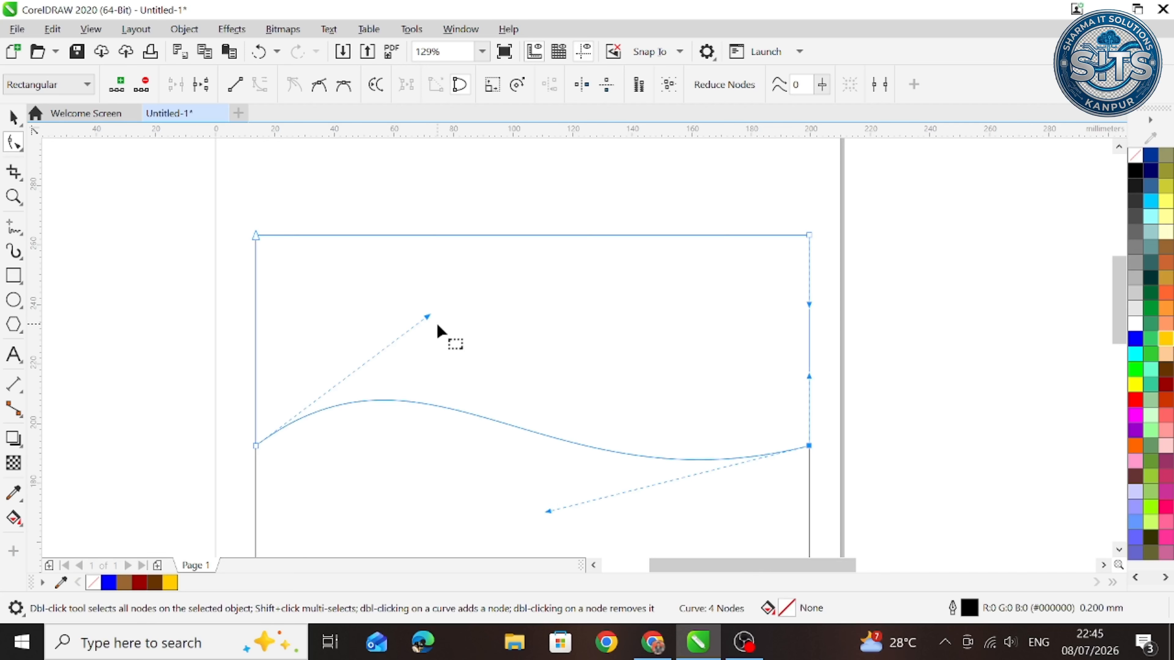
{"action": "left_click_drag", "start_coordinate": [428, 319], "coordinate": [441, 343]}
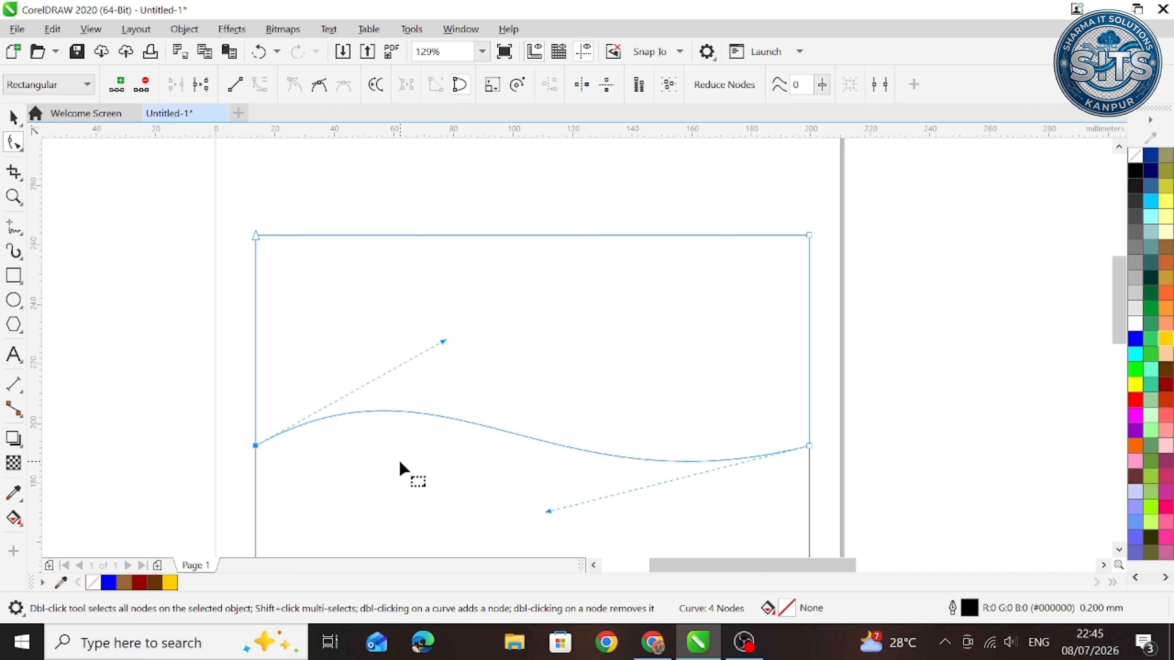
{"action": "left_click", "coordinate": [13, 117]}
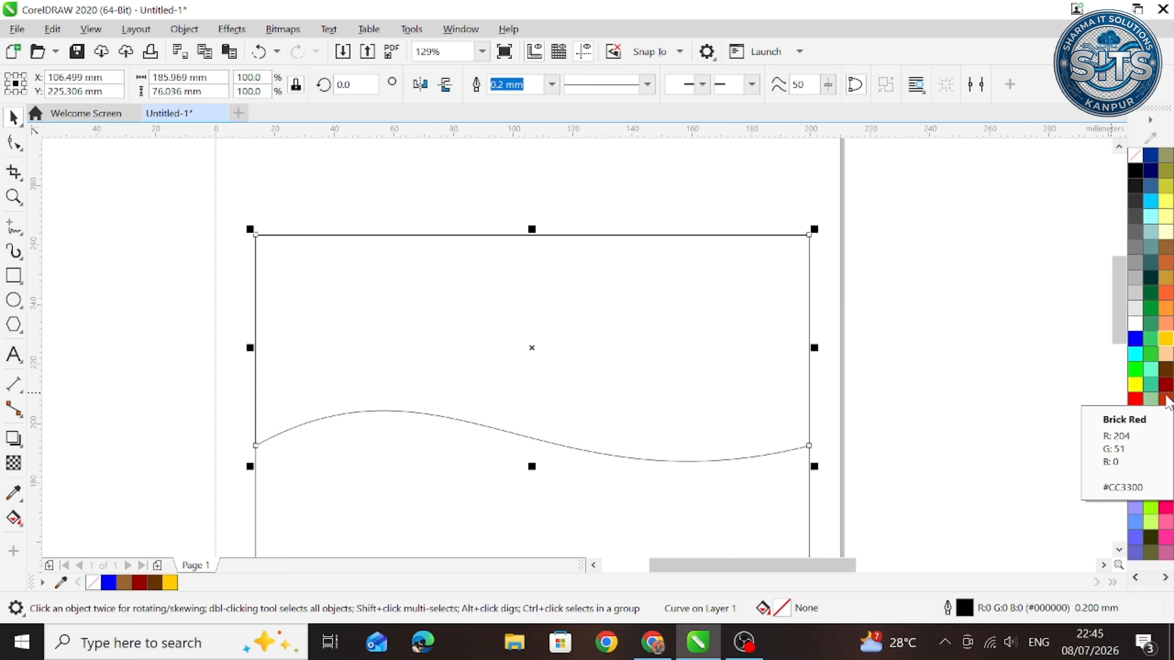
{"action": "left_click", "coordinate": [1166, 398]}
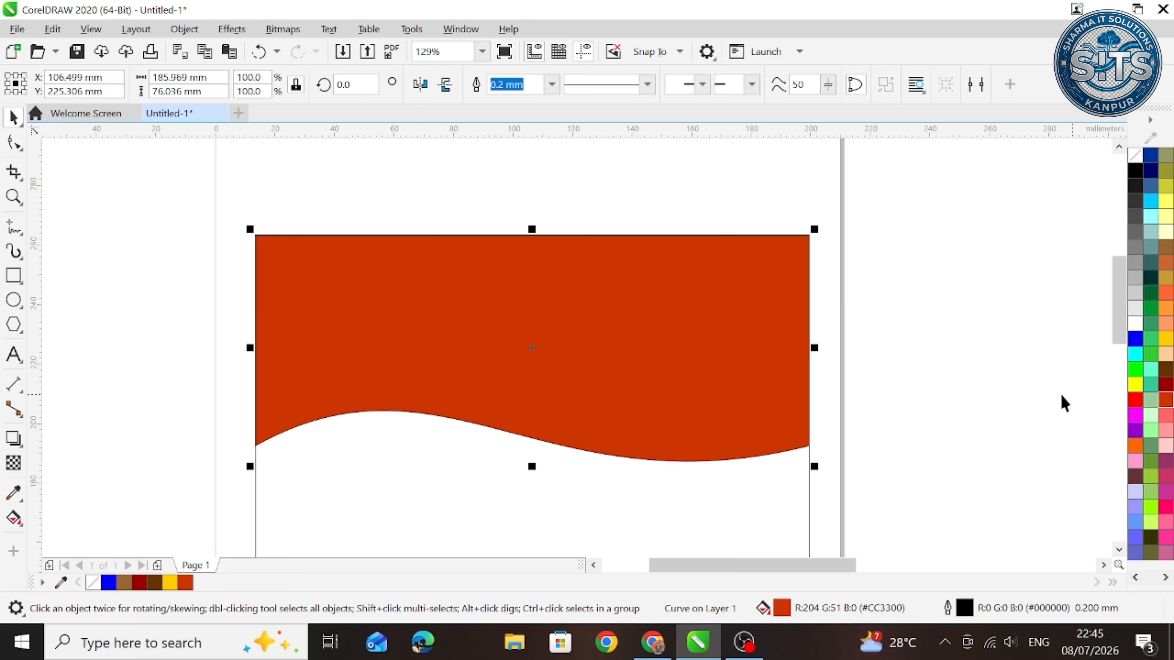
{"action": "left_click", "coordinate": [1166, 384]}
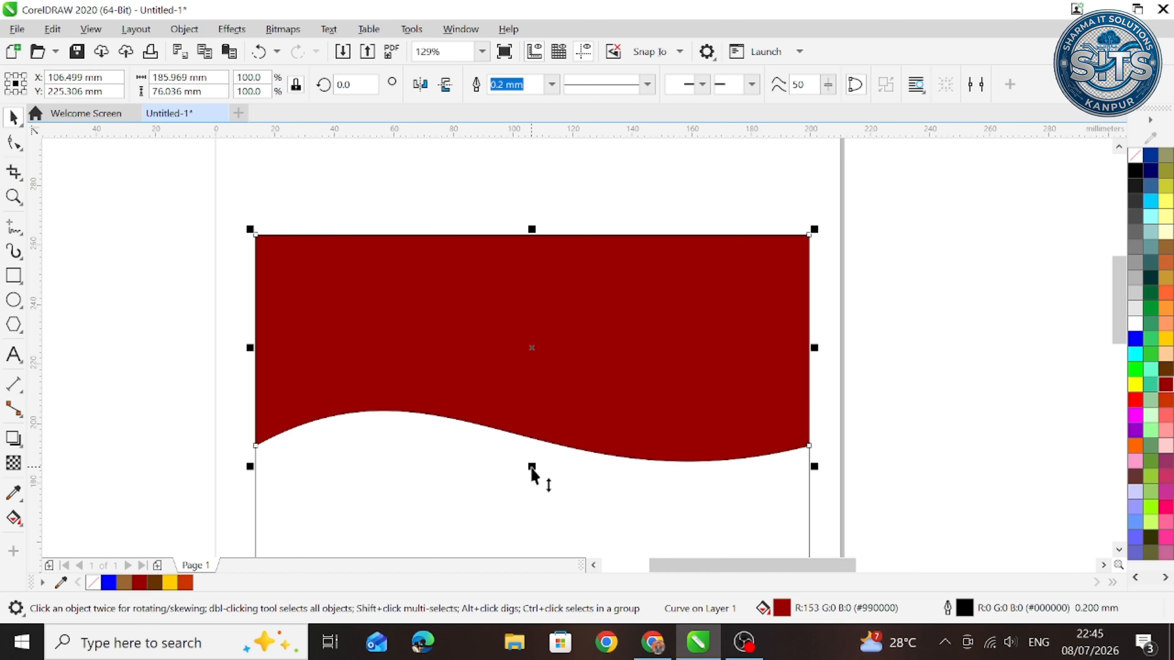
{"action": "key", "text": "F10"}
{"action": "left_click_drag", "start_coordinate": [189, 358], "coordinate": [813, 531]}
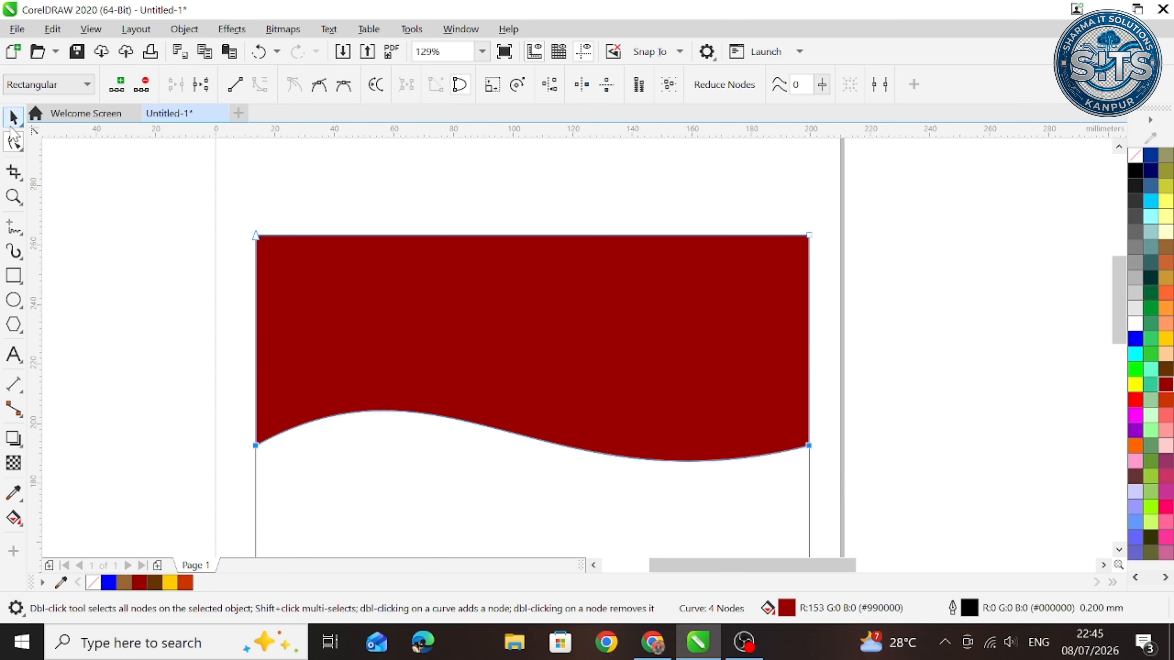
{"action": "left_click", "coordinate": [13, 117]}
Duplicate the dark red wave shape in place and raise the copy's two lower nodes together by about 3.5 mm
{"action": "left_click", "coordinate": [414, 316]}
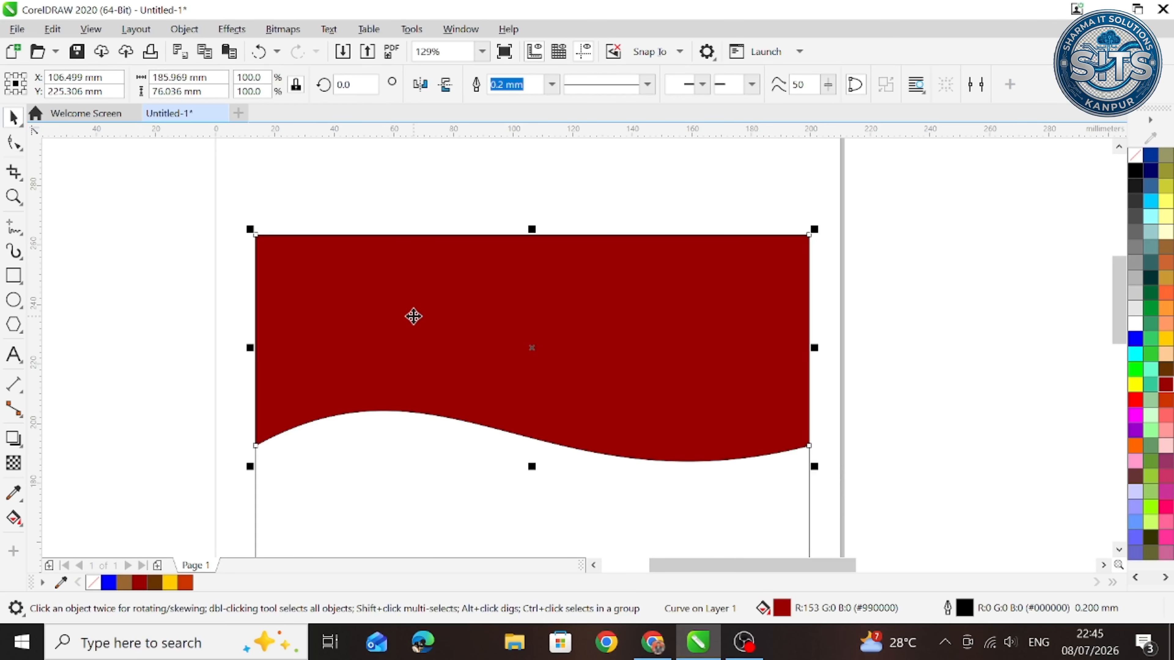
{"action": "key", "text": "F10"}
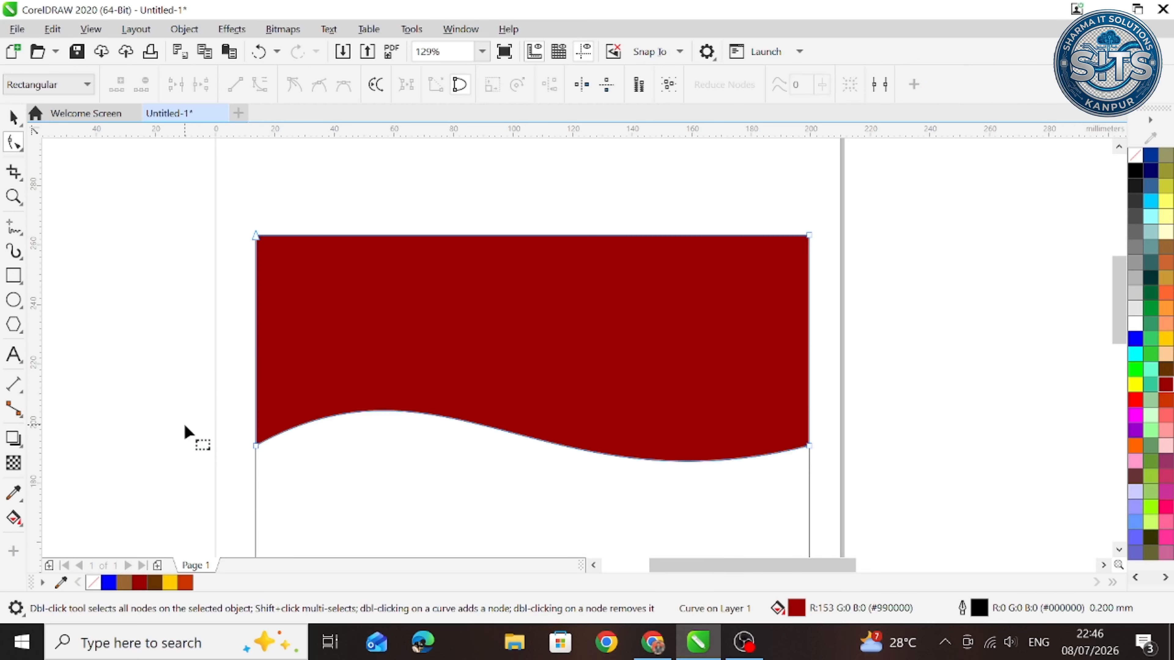
{"action": "left_click_drag", "start_coordinate": [176, 323], "coordinate": [852, 496]}
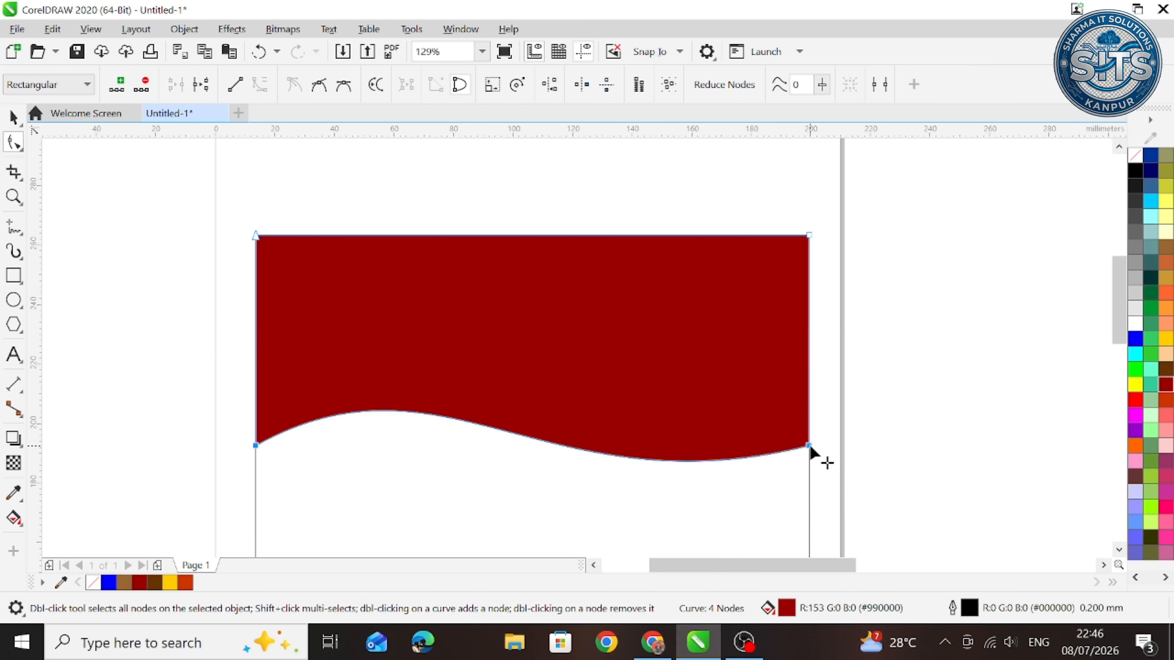
{"action": "left_click_drag", "start_coordinate": [809, 446], "coordinate": [808, 434]}
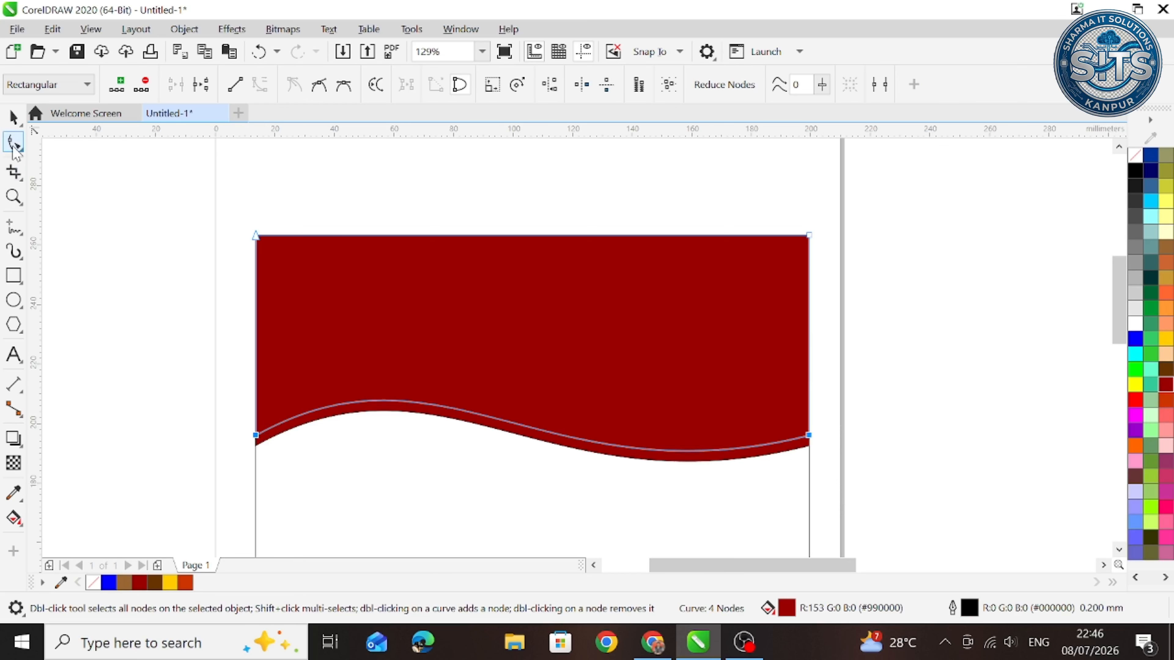
Fill the shorter copy with brown #663300 and deselect it
{"action": "left_click", "coordinate": [13, 118]}
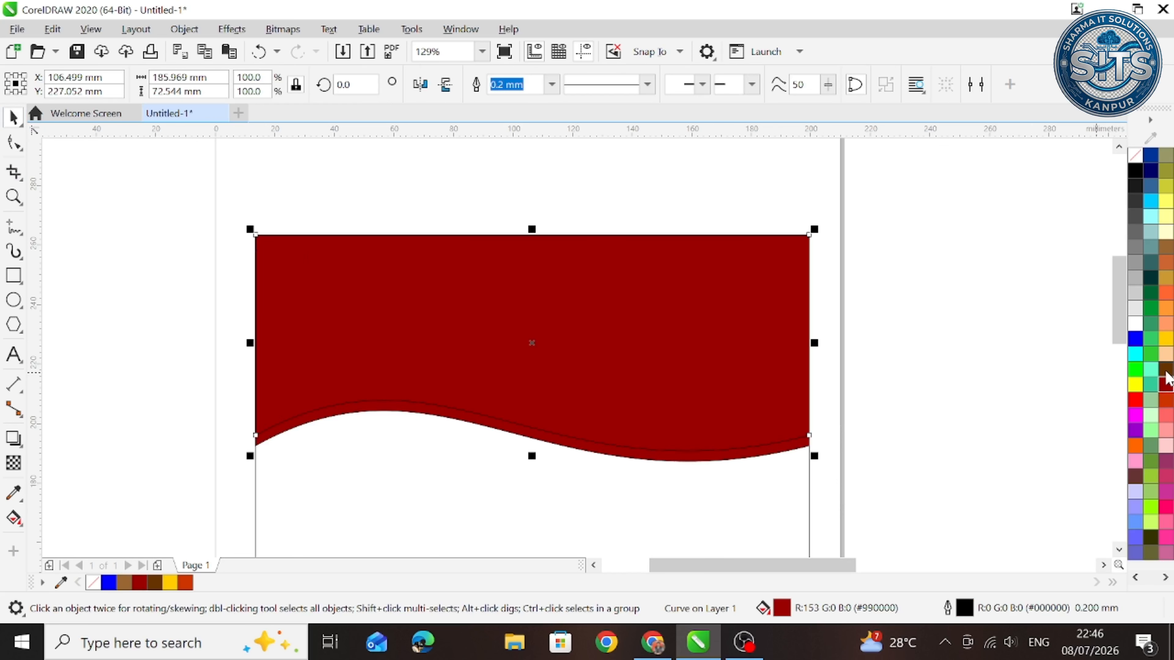
{"action": "left_click", "coordinate": [1165, 374]}
{"action": "left_click", "coordinate": [608, 487]}
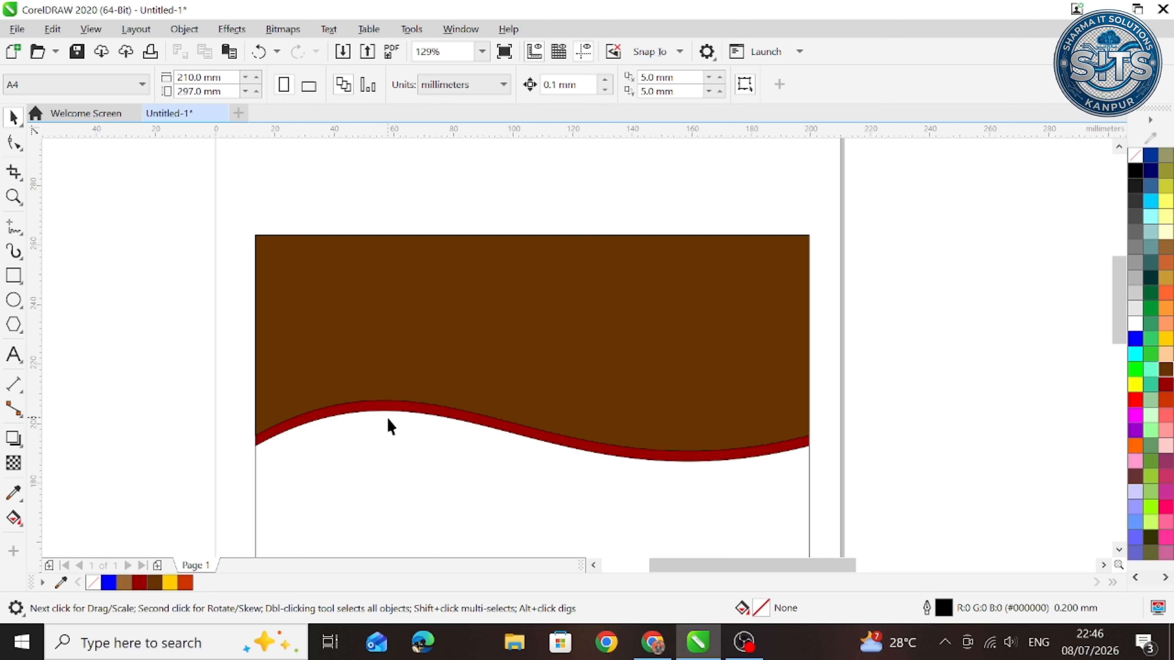
Remove the outlines from both wave shapes and recolour the dark red one behind with light red #FF6666
{"action": "left_click_drag", "start_coordinate": [216, 219], "coordinate": [863, 497]}
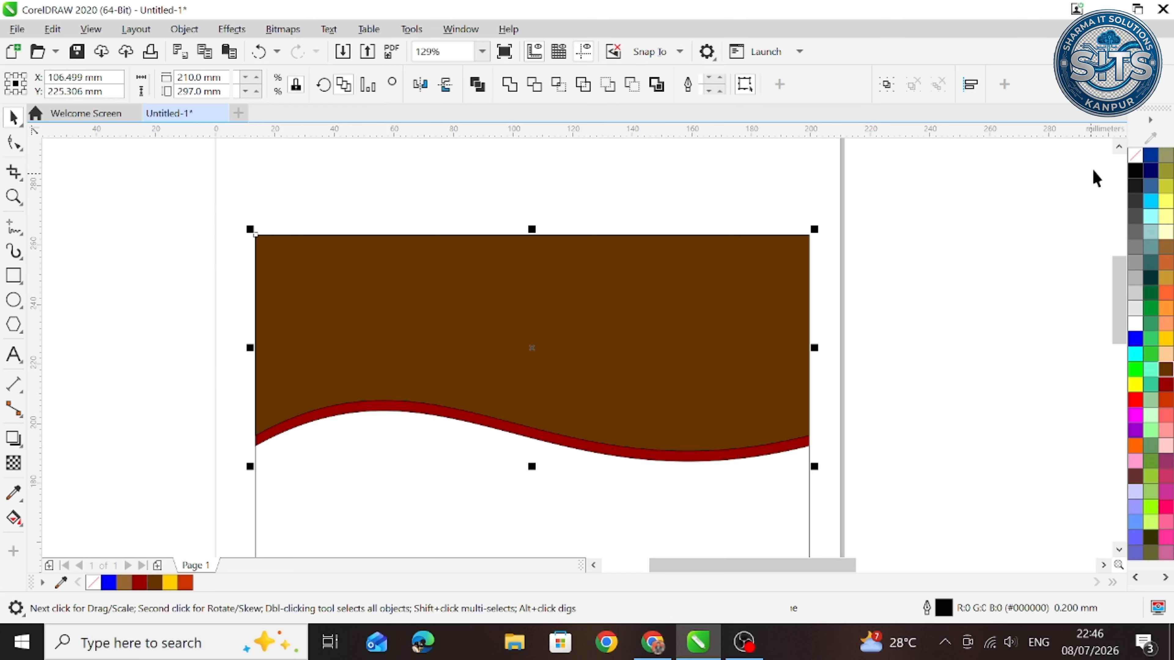
{"action": "right_click", "coordinate": [1136, 158]}
{"action": "left_click", "coordinate": [977, 412]}
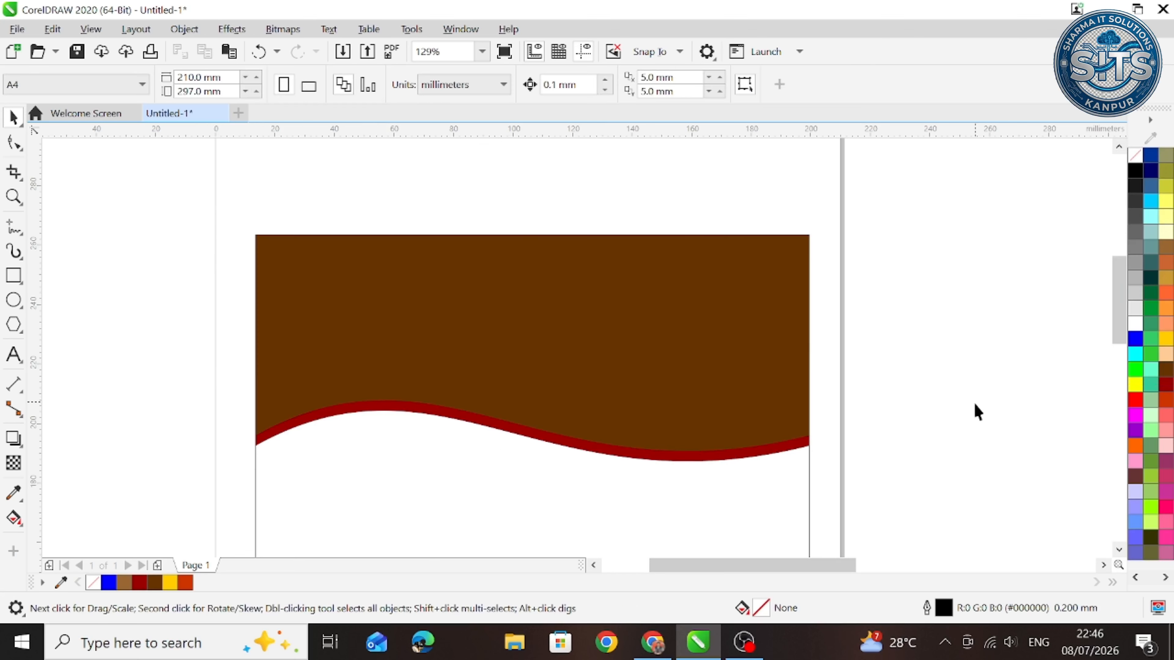
{"action": "left_click", "coordinate": [637, 457]}
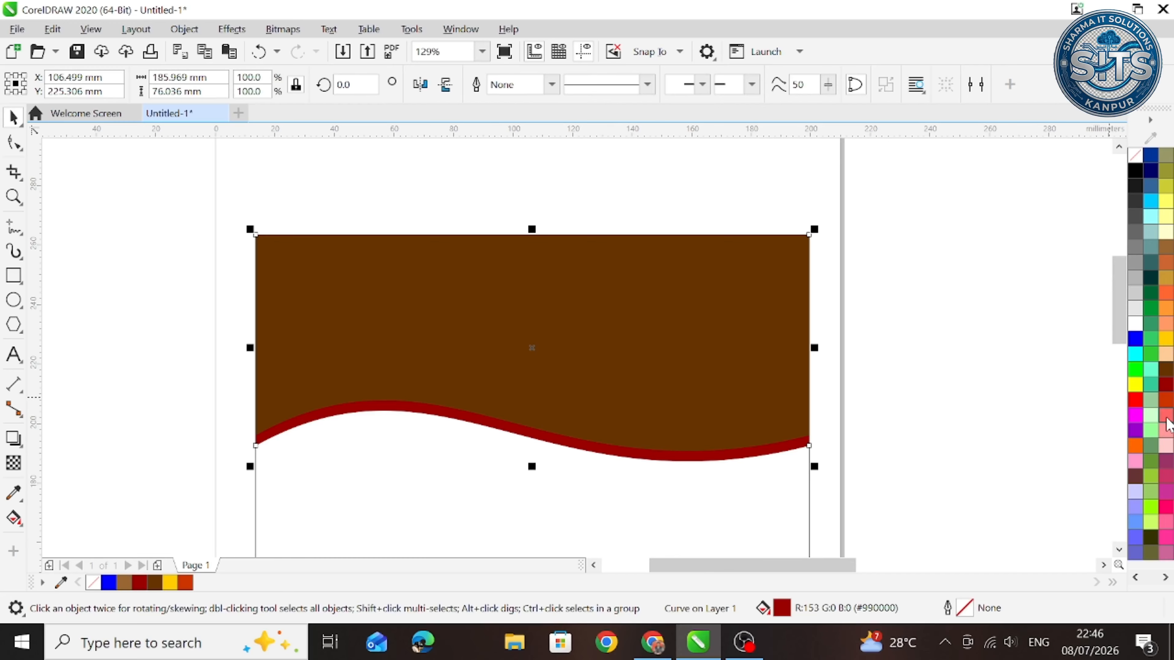
{"action": "left_click", "coordinate": [1166, 419]}
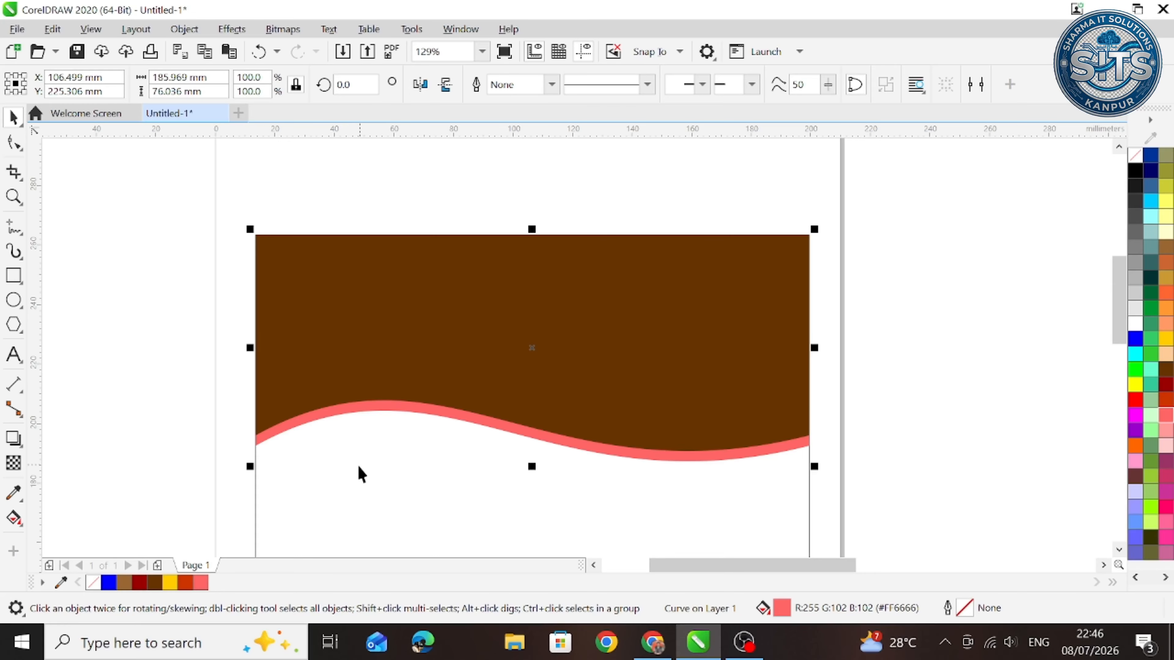
Add a black Multiply drop shadow to the brown shape, offset straight down by about 5.2 mm
{"action": "key", "text": "z"}
{"action": "left_click_drag", "start_coordinate": [168, 330], "coordinate": [880, 526]}
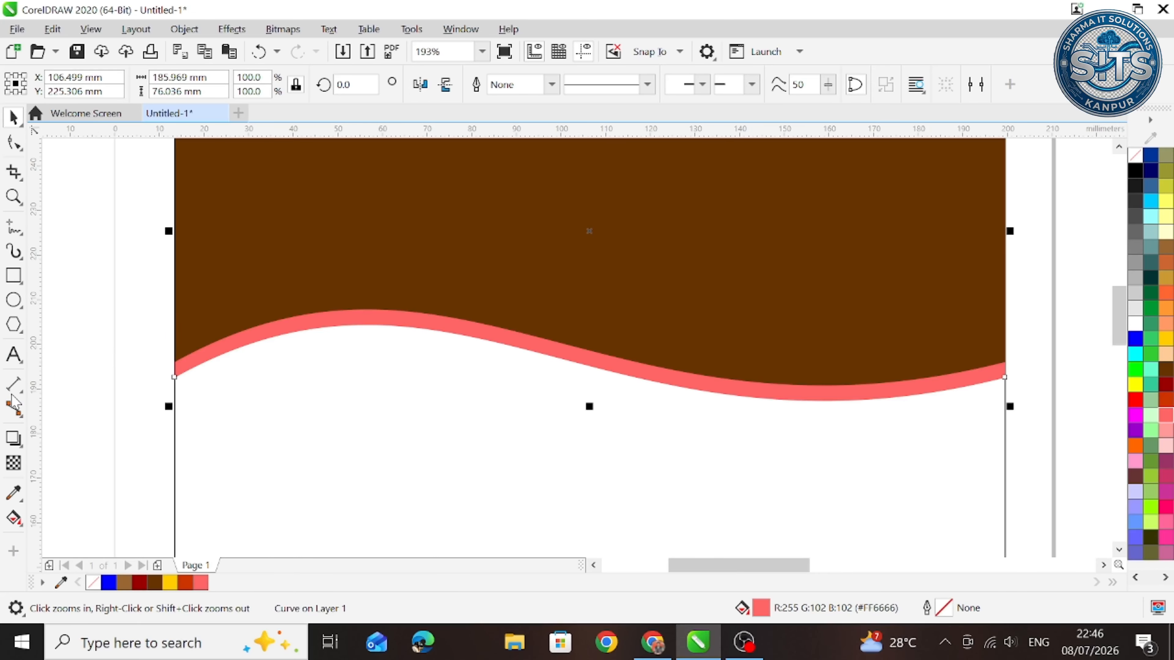
{"action": "left_click", "coordinate": [13, 437]}
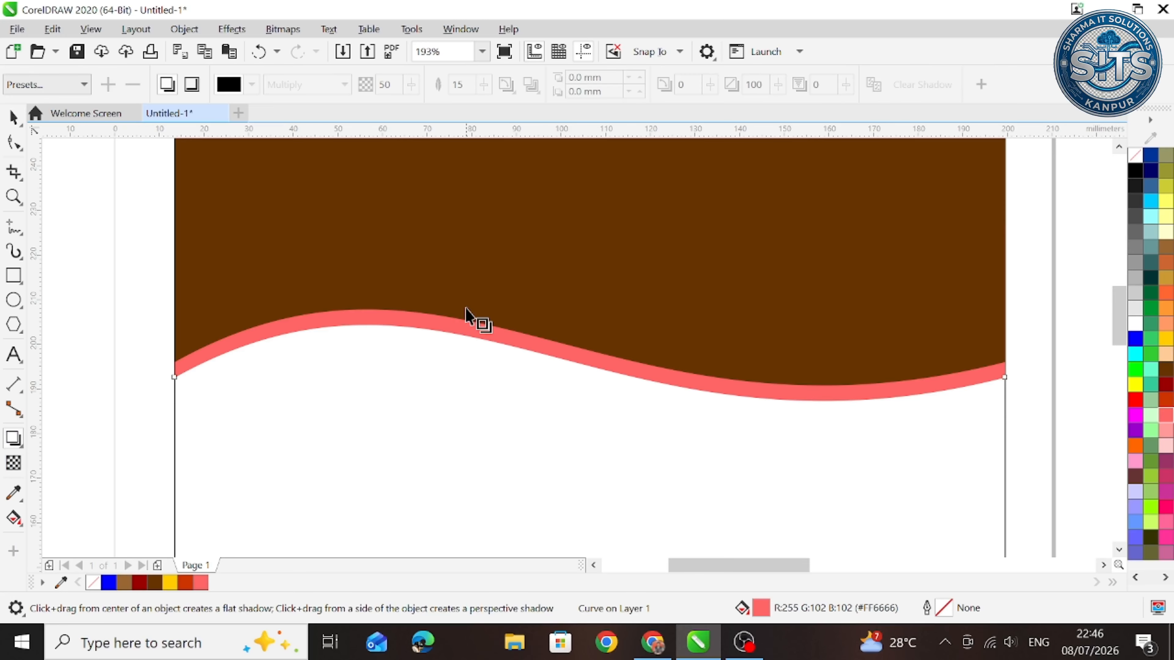
{"action": "left_click", "coordinate": [573, 258]}
{"action": "left_click_drag", "start_coordinate": [589, 224], "coordinate": [588, 371]}
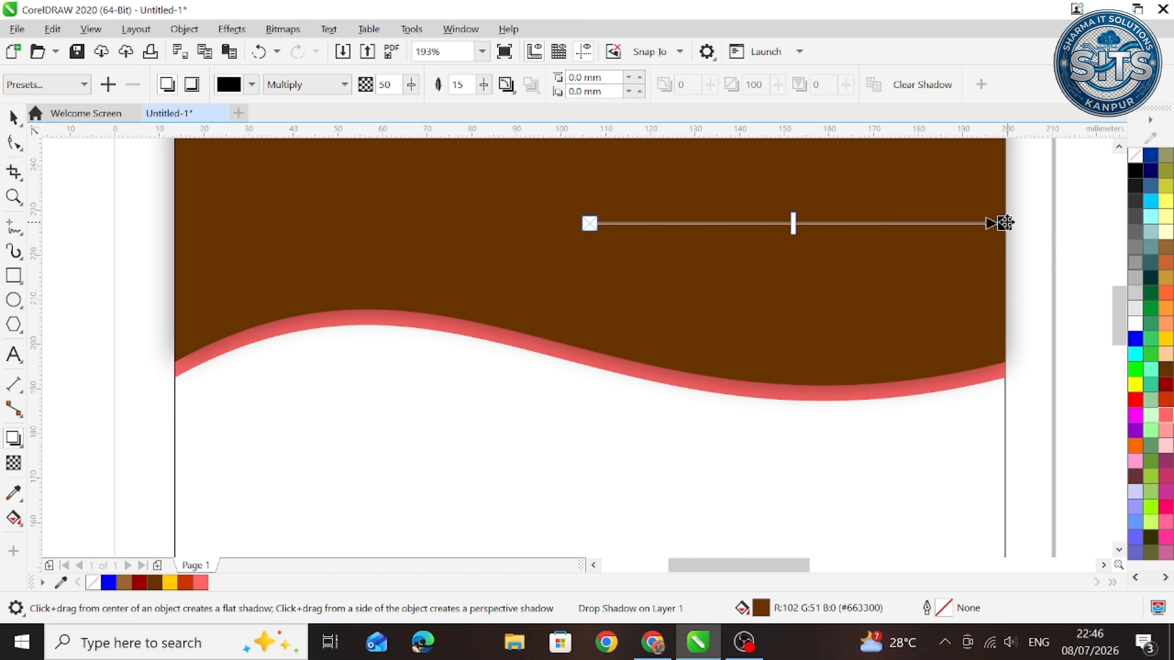
{"action": "left_click_drag", "start_coordinate": [999, 224], "coordinate": [594, 409]}
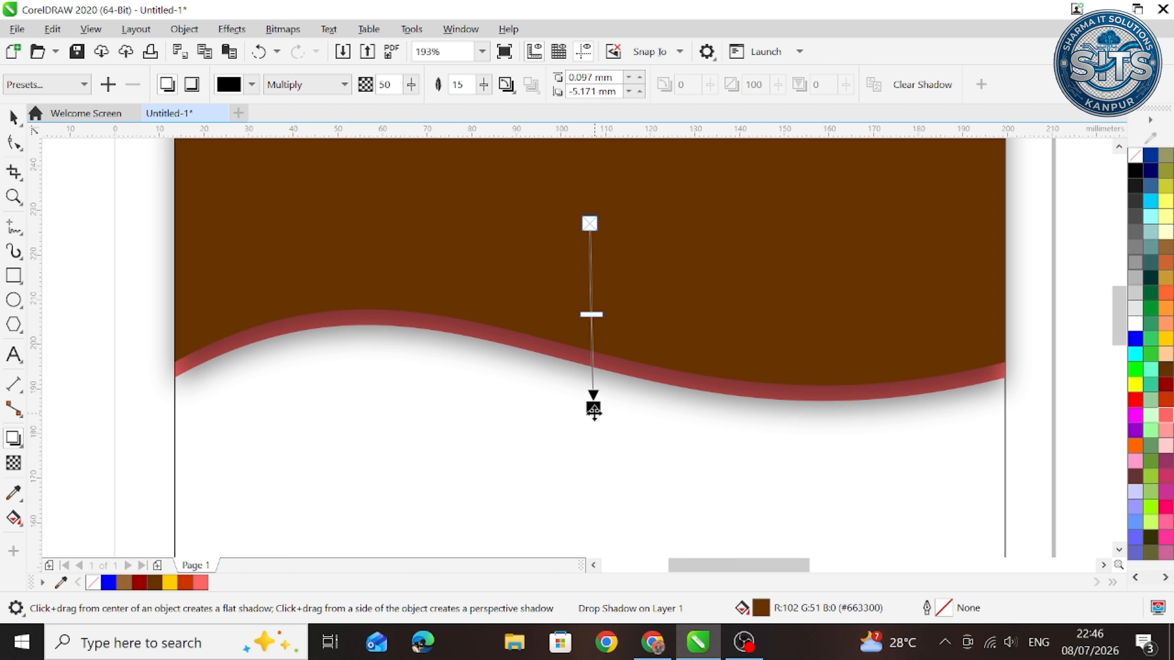
Adjust the brown shape's drop shadow to an opacity of 93 and a downward offset of about 1.9 mm
{"action": "left_click_drag", "start_coordinate": [591, 317], "coordinate": [593, 359]}
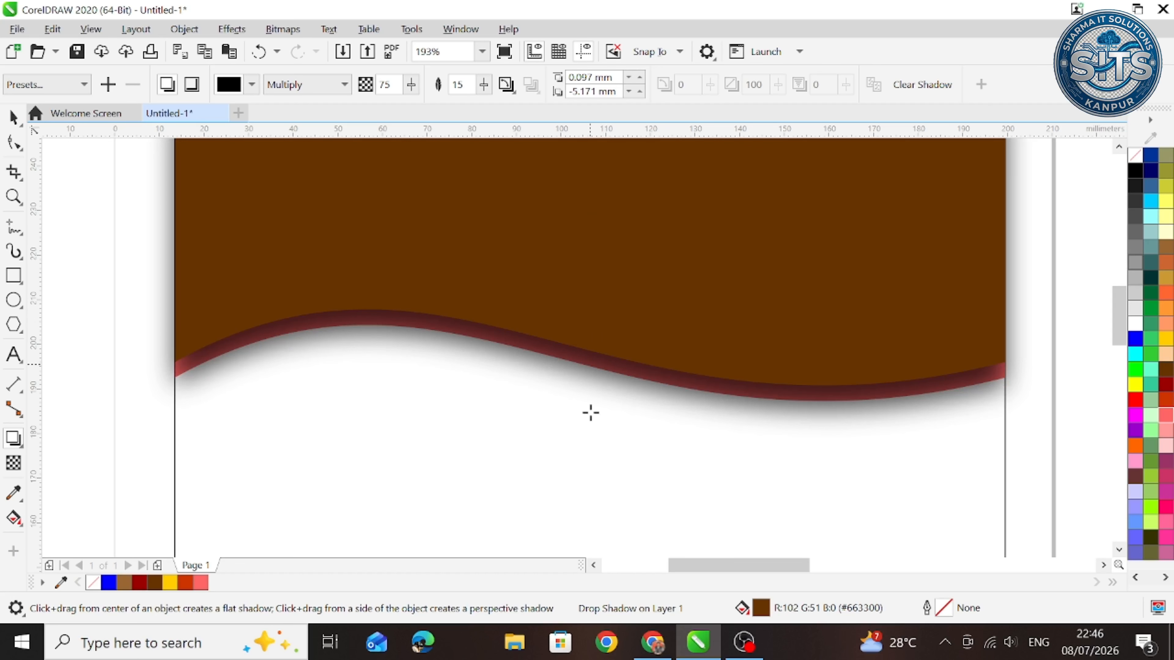
{"action": "left_click_drag", "start_coordinate": [591, 410], "coordinate": [592, 397]}
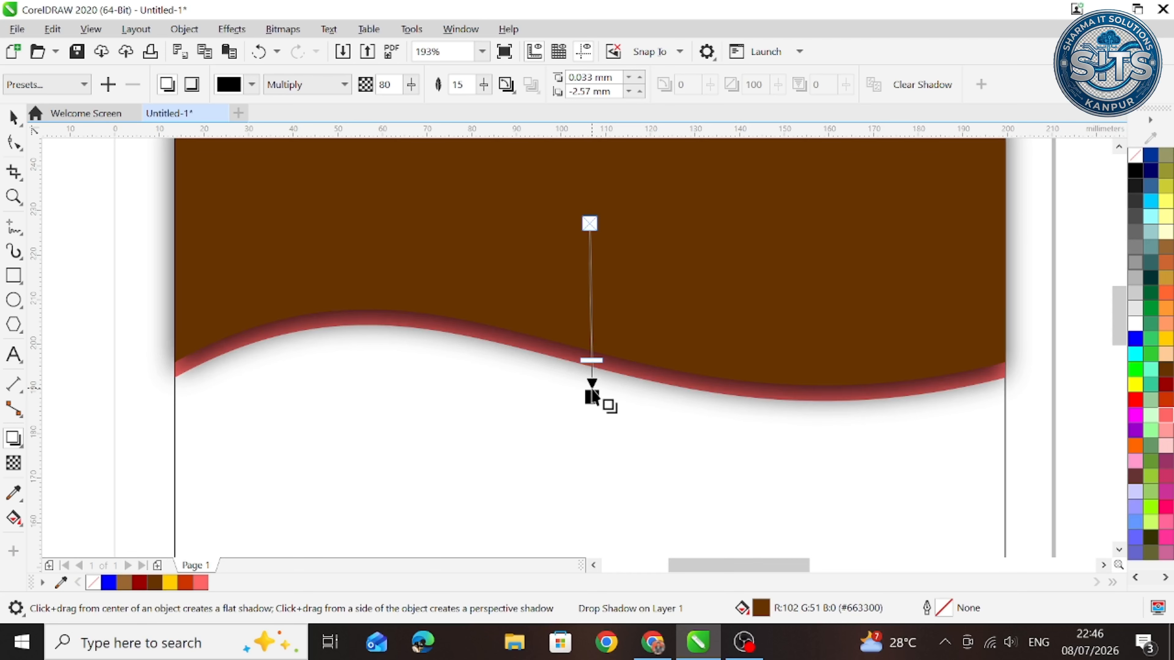
{"action": "left_click_drag", "start_coordinate": [592, 397], "coordinate": [589, 398]}
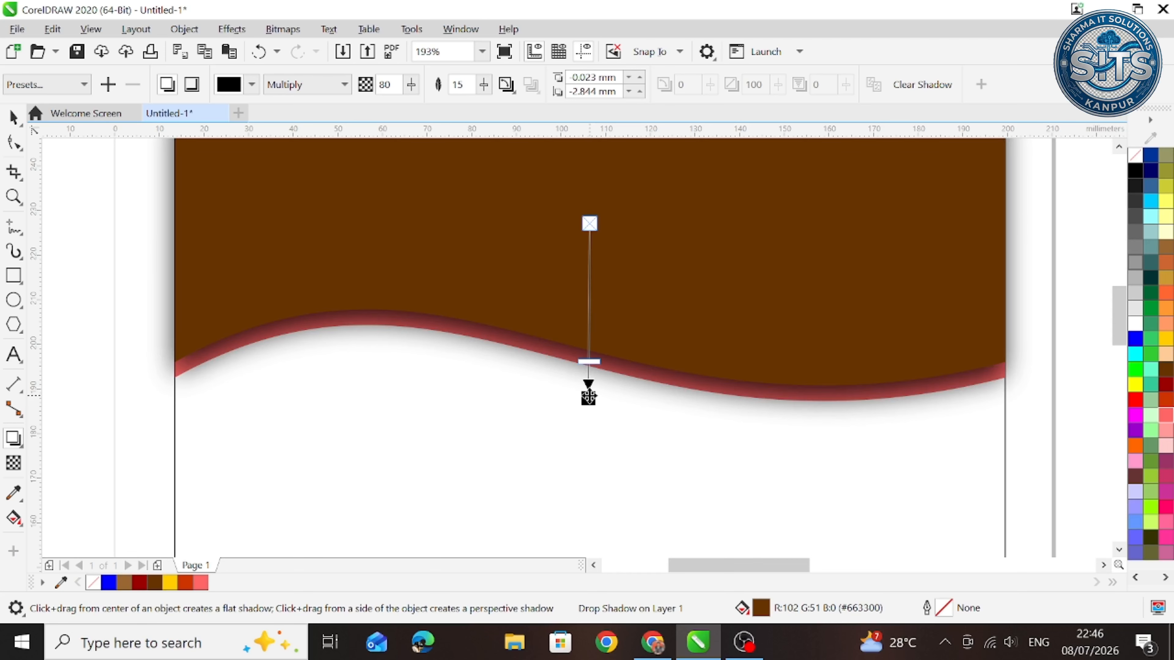
{"action": "key", "text": "F2"}
{"action": "left_click_drag", "start_coordinate": [550, 310], "coordinate": [631, 473]}
{"action": "left_click_drag", "start_coordinate": [570, 364], "coordinate": [575, 346]}
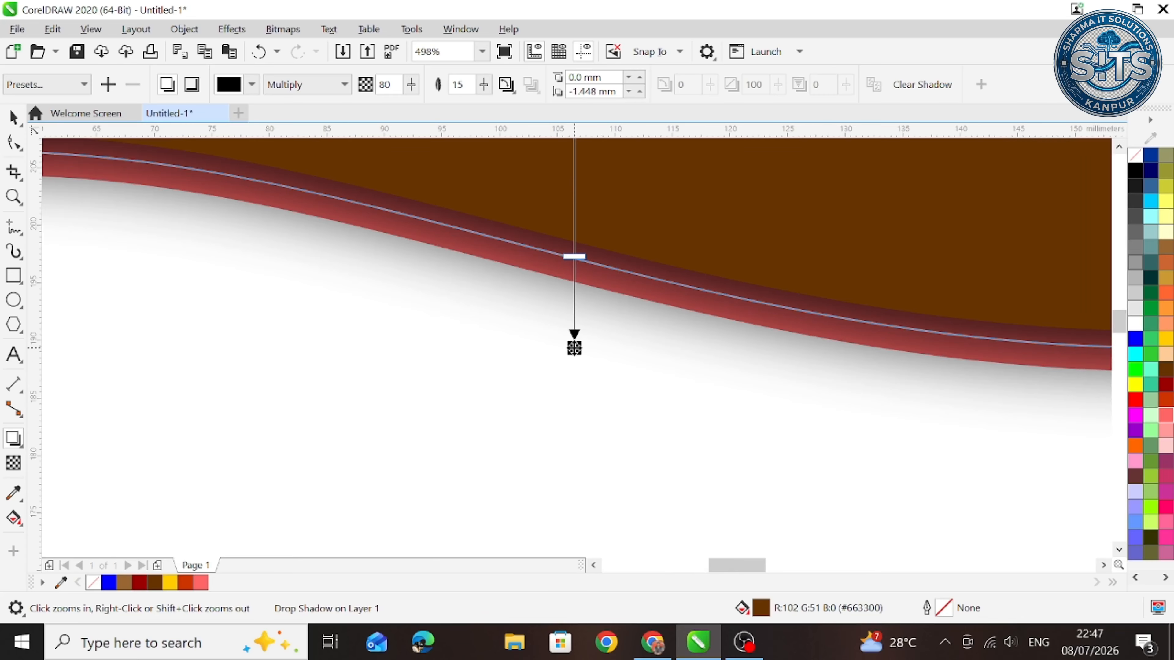
{"action": "left_click_drag", "start_coordinate": [573, 259], "coordinate": [574, 302]}
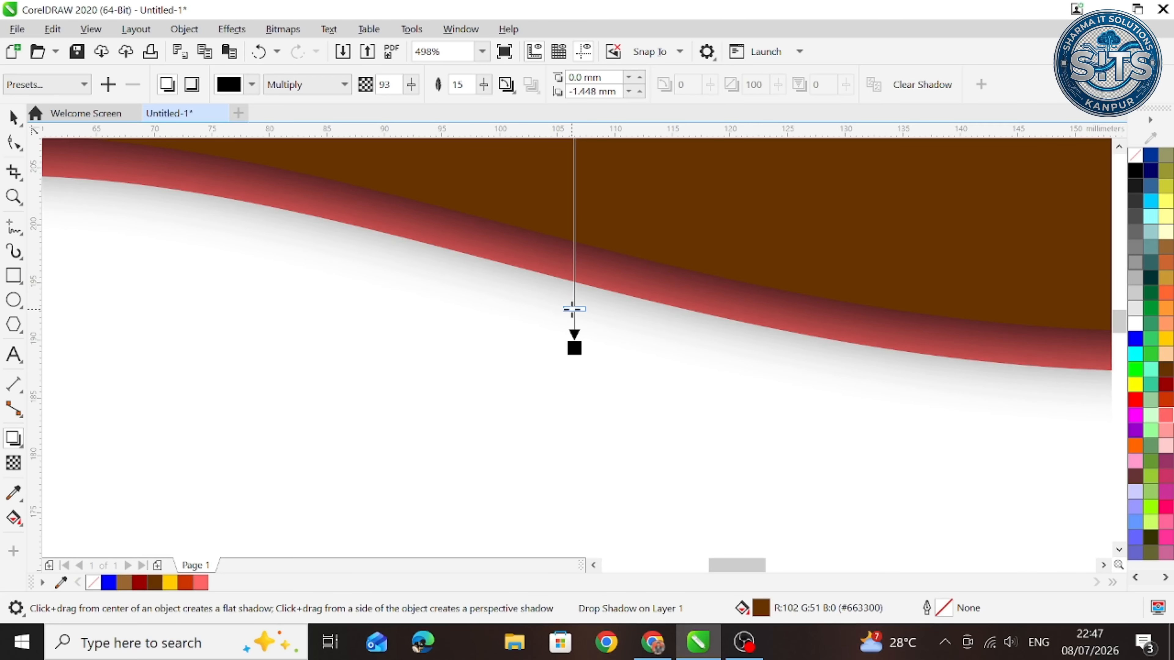
{"action": "left_click_drag", "start_coordinate": [574, 348], "coordinate": [573, 353]}
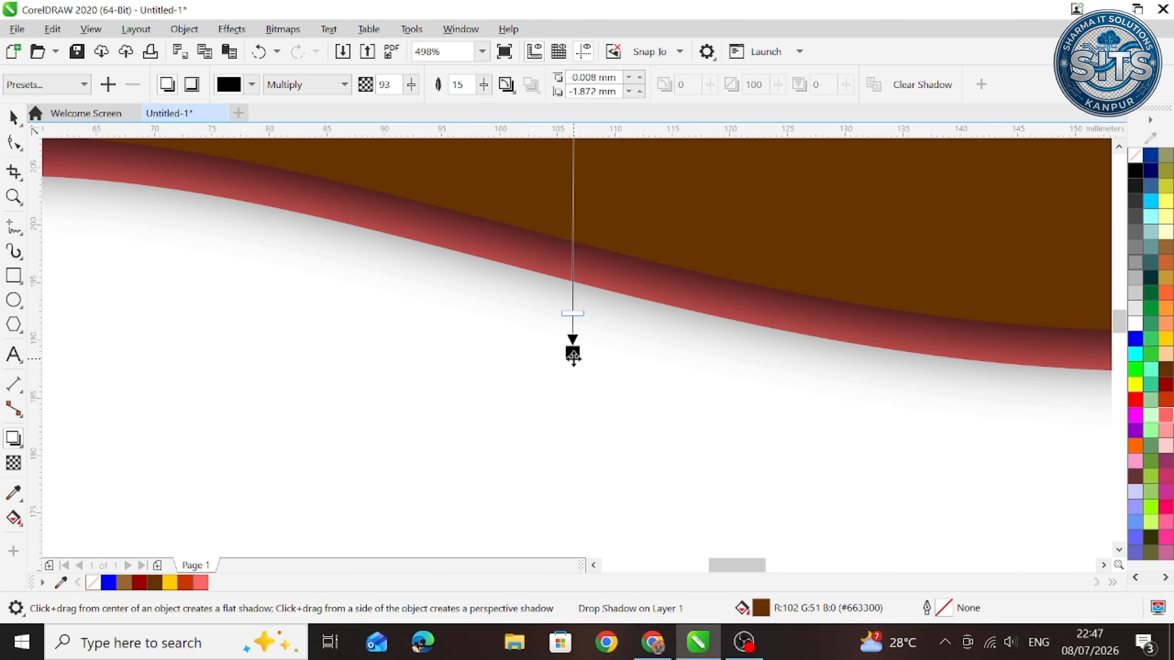
{"action": "scroll", "coordinate": [573, 353], "scroll_direction": "down", "scroll_amount": 4}
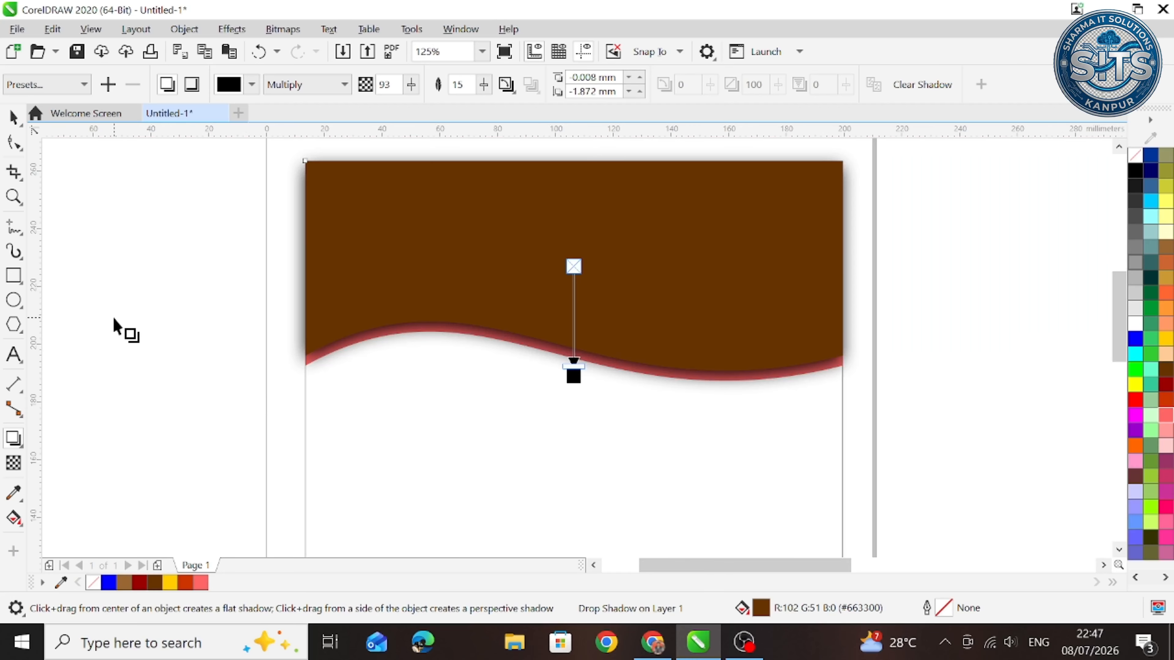
{"action": "left_click", "coordinate": [13, 119]}
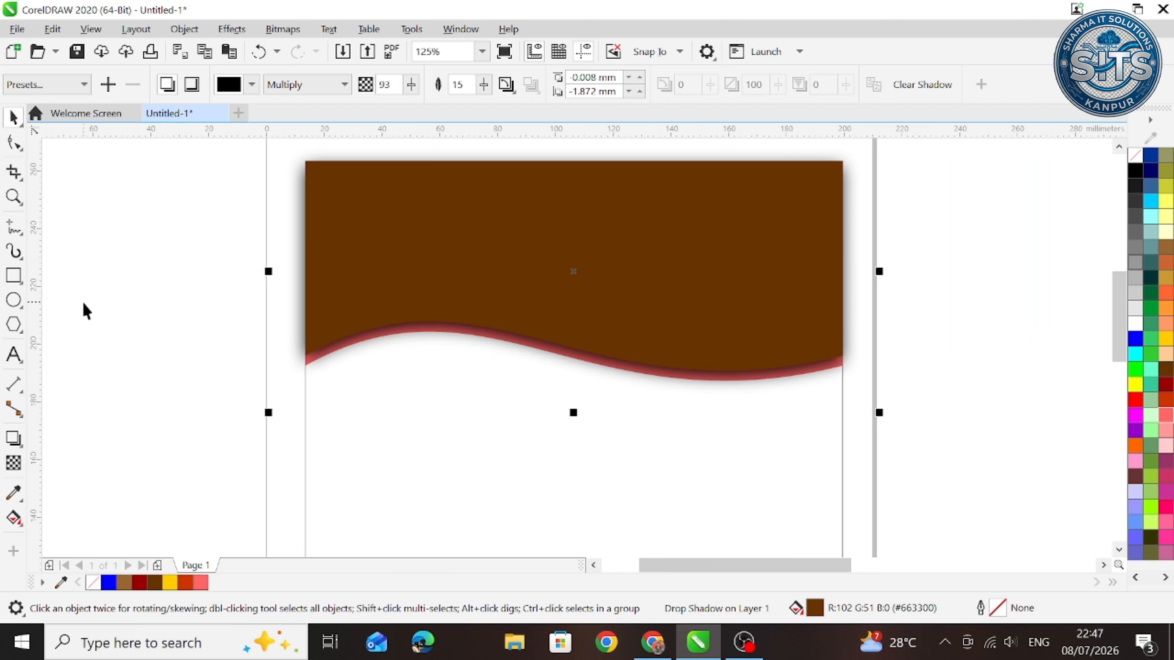
{"action": "left_click", "coordinate": [117, 294]}
{"action": "left_click", "coordinate": [298, 325]}
{"action": "key", "text": "F10"}
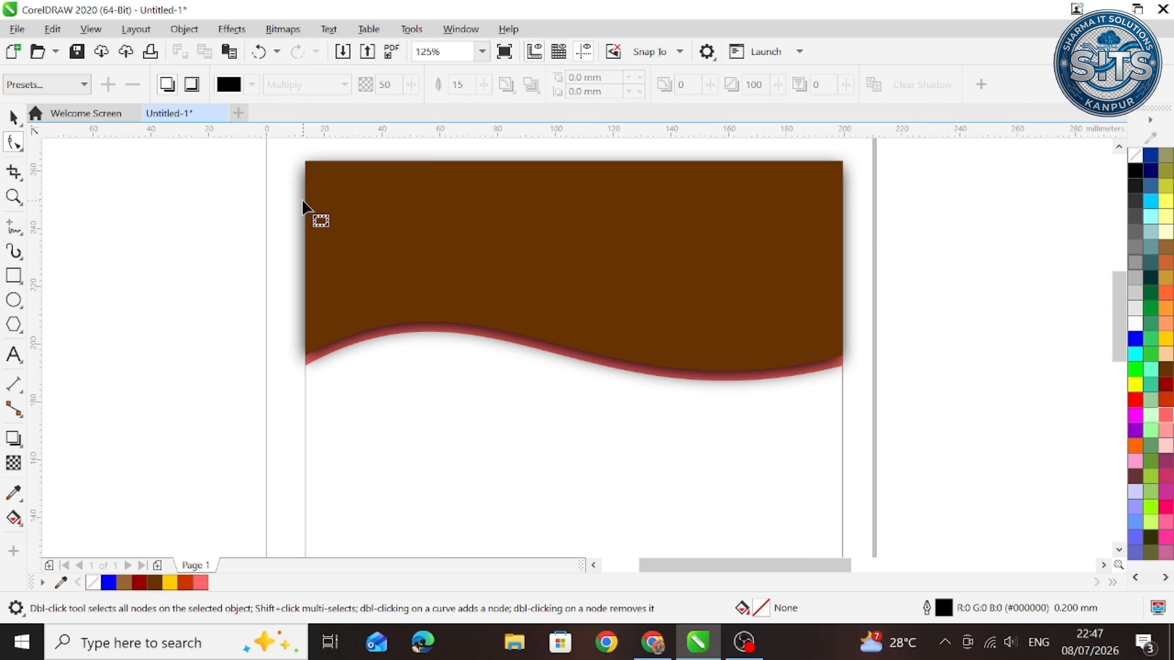
{"action": "left_click", "coordinate": [12, 118]}
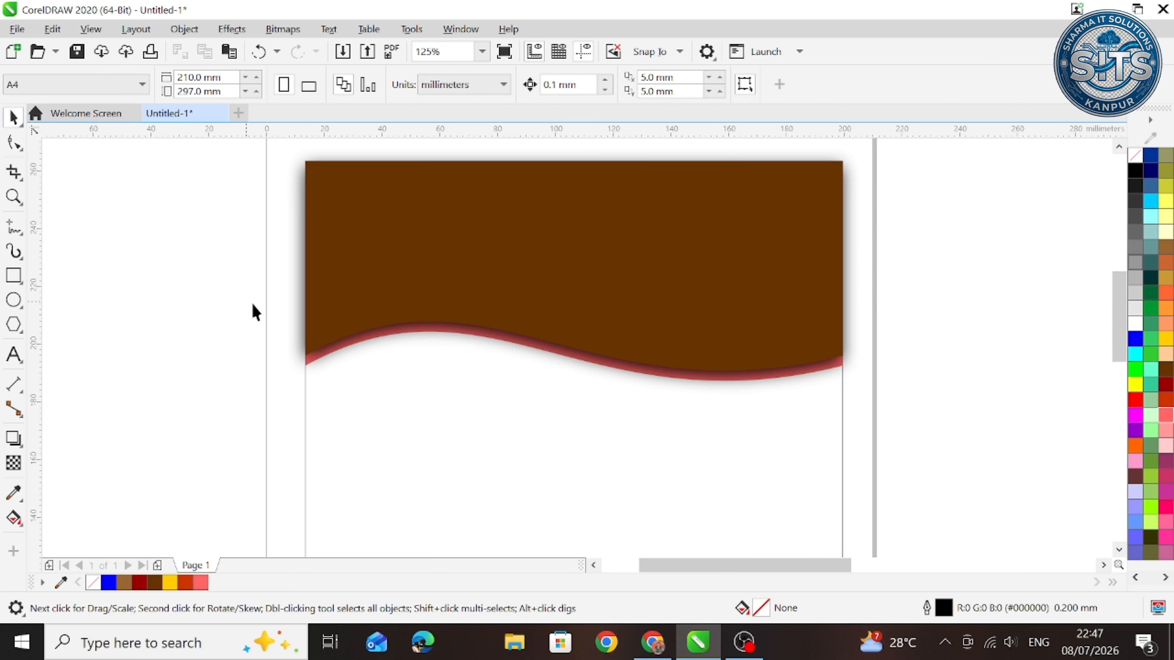
Break the drop shadow apart from the brown wave shape and deselect everything
{"action": "left_click", "coordinate": [301, 318]}
{"action": "left_click", "coordinate": [232, 28]}
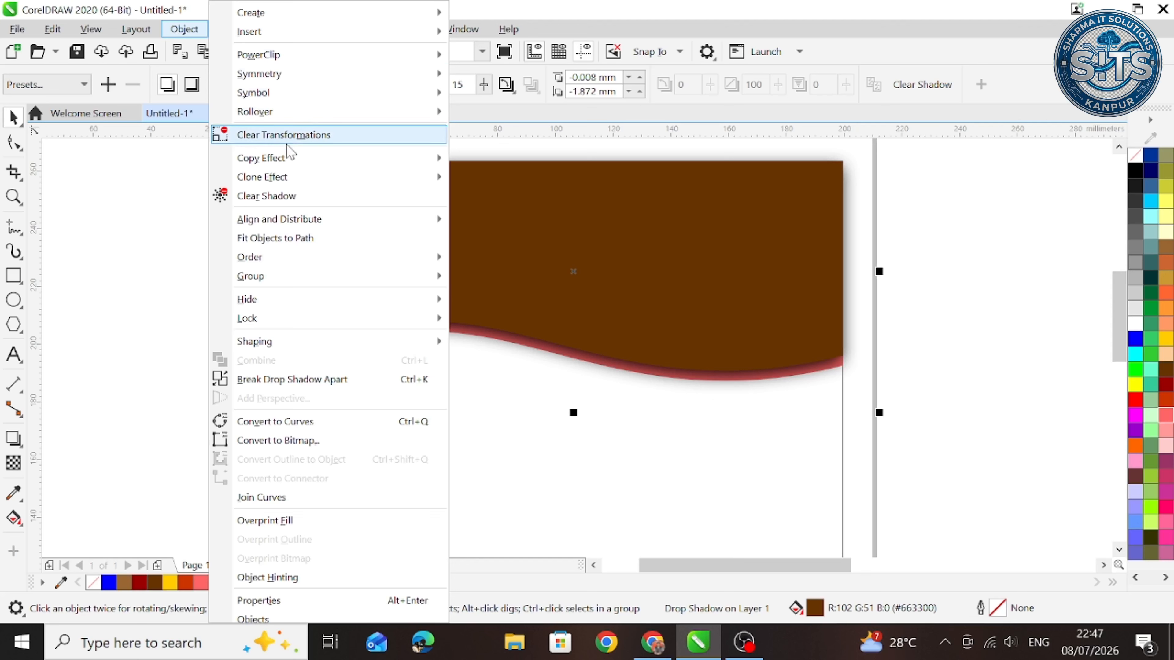
{"action": "left_click", "coordinate": [336, 383]}
{"action": "left_click", "coordinate": [165, 409]}
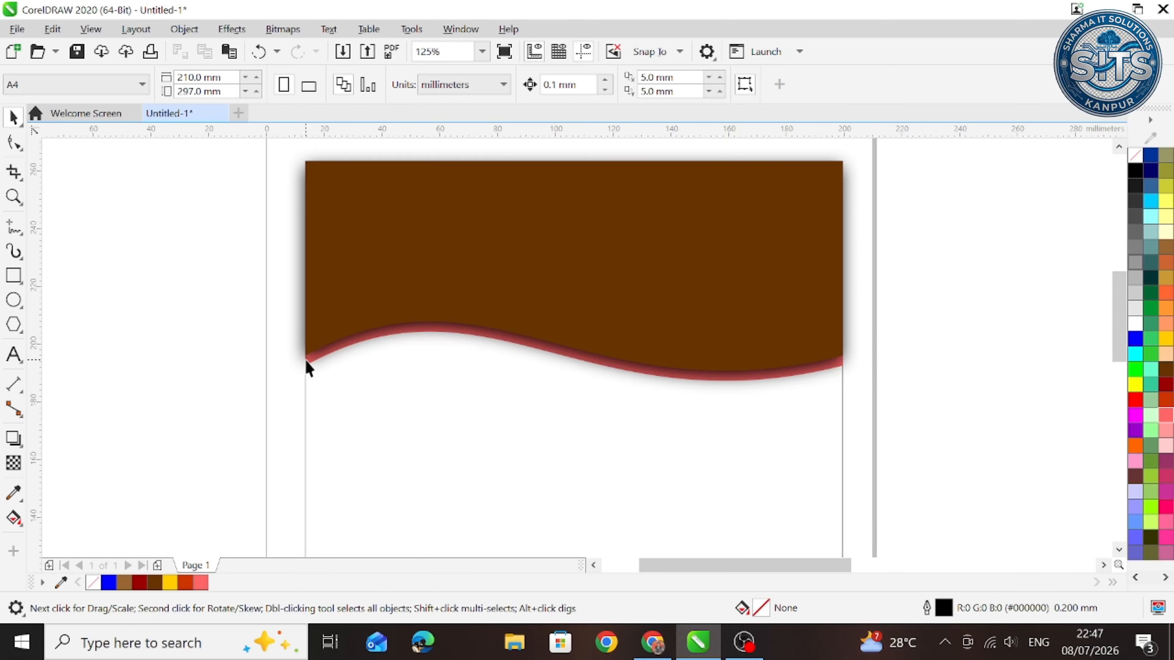
Try to PowerClip the separated drop shadow into the page's outlined rectangle
{"action": "key", "text": "z"}
{"action": "left_click_drag", "start_coordinate": [220, 283], "coordinate": [440, 443]}
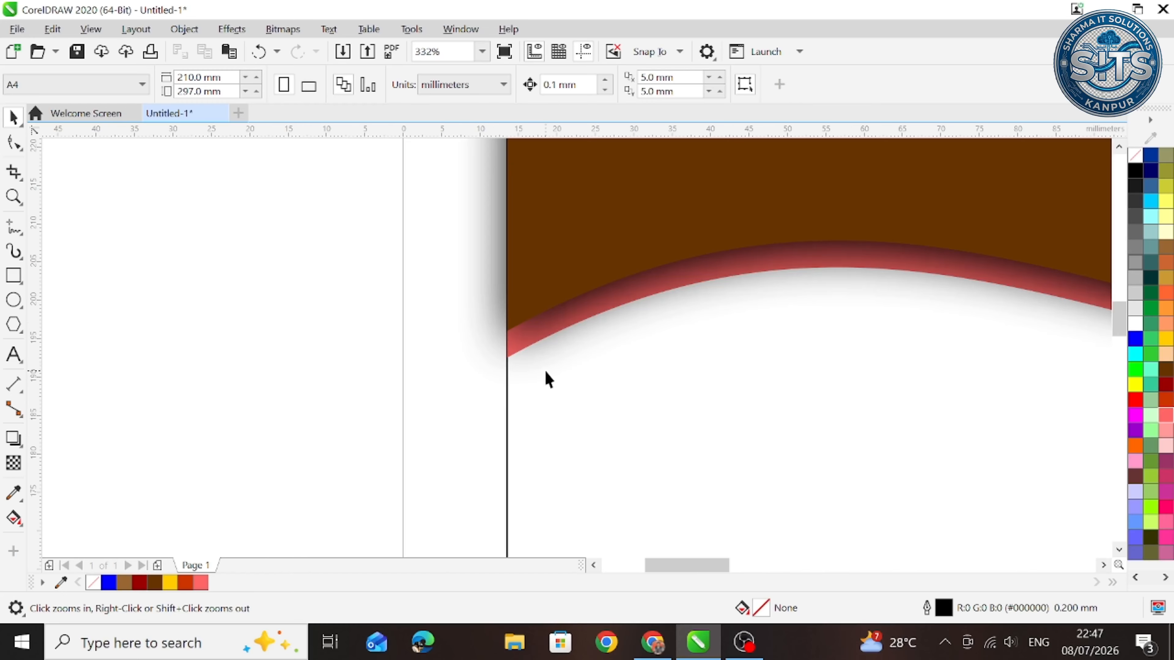
{"action": "key", "text": "space"}
{"action": "left_click", "coordinate": [485, 305]}
{"action": "left_click", "coordinate": [184, 29]}
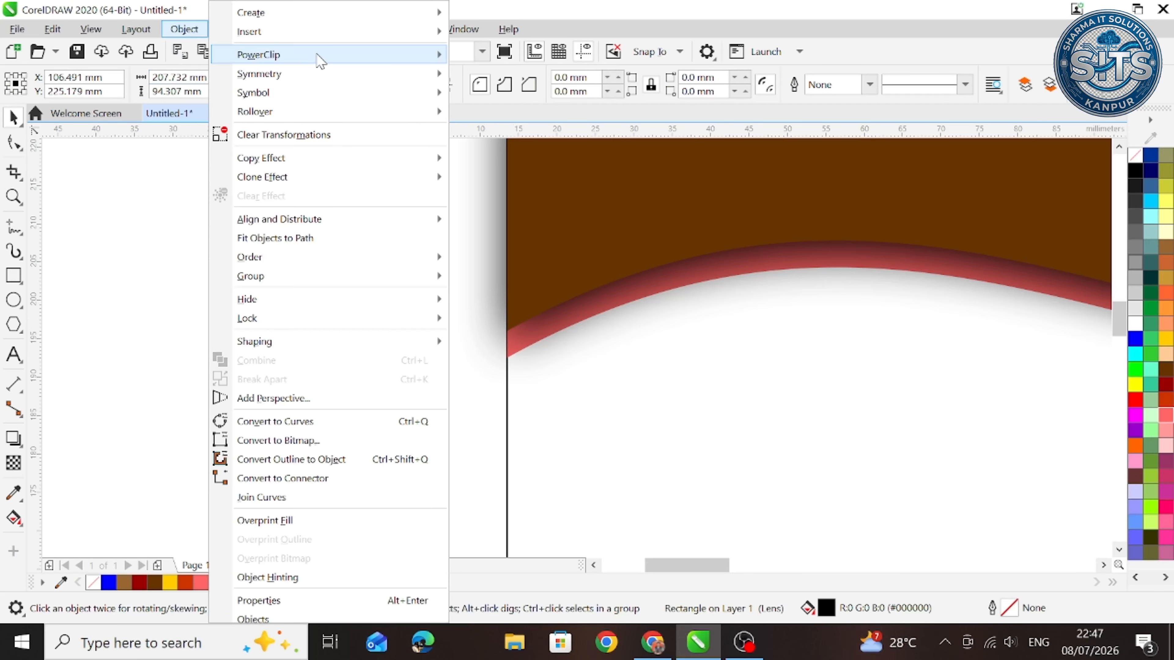
{"action": "mouse_move", "coordinate": [319, 57]}
{"action": "left_click", "coordinate": [490, 55]}
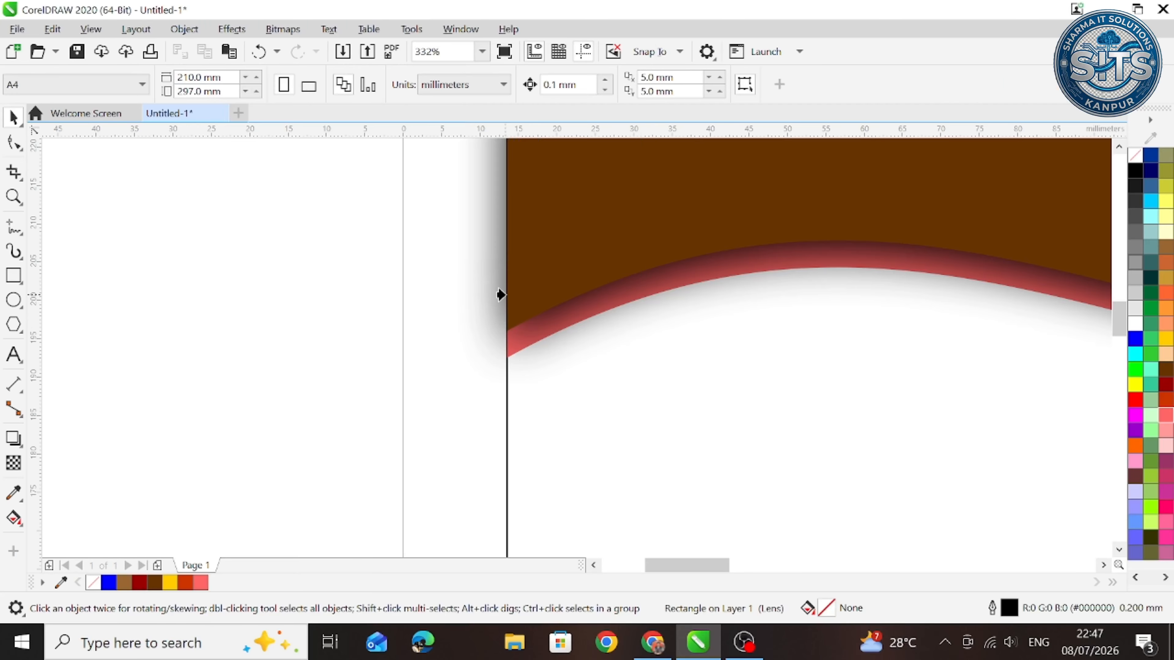
{"action": "left_click", "coordinate": [507, 355]}
{"action": "left_click", "coordinate": [554, 372]}
{"action": "left_click", "coordinate": [503, 354]}
{"action": "left_click", "coordinate": [565, 374]}
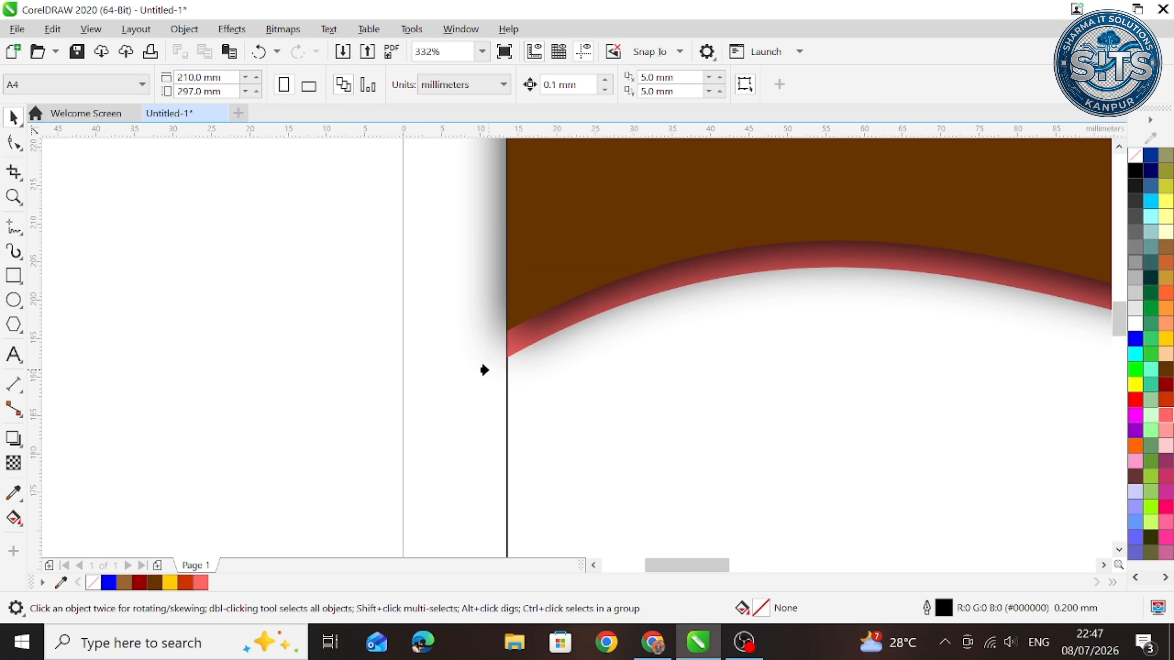
Draw a rectangle about 14.6 by 86.2 mm over the drop shadow along the brown header's left edge
{"action": "key", "text": "z"}
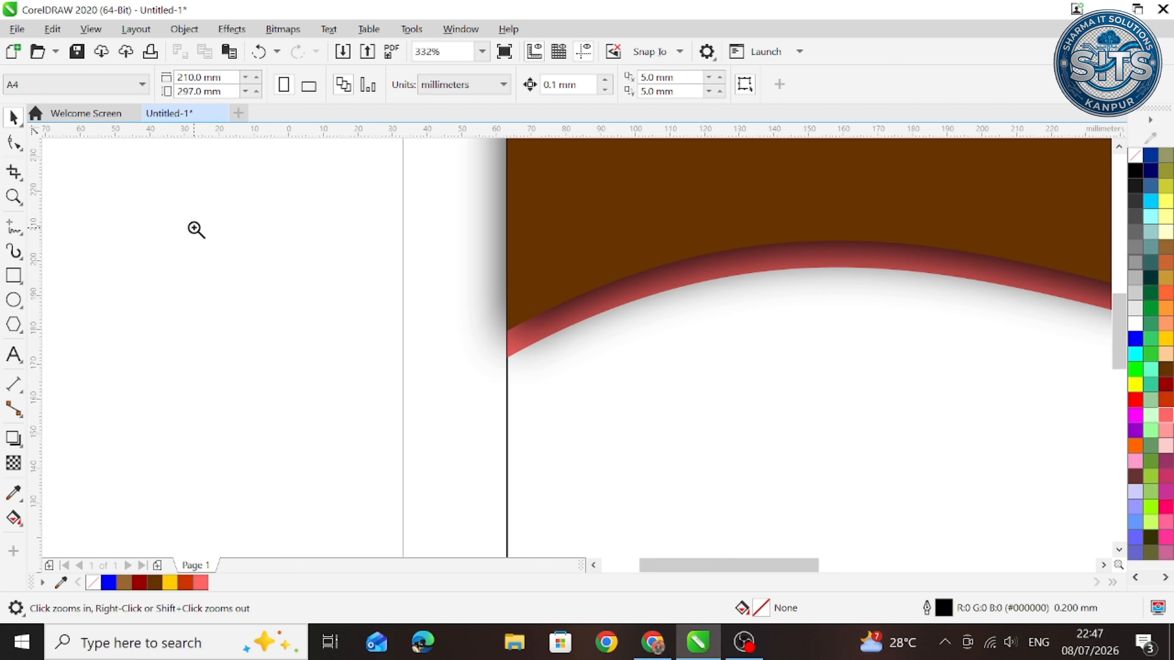
{"action": "right_click", "coordinate": [195, 227]}
{"action": "right_click", "coordinate": [379, 276]}
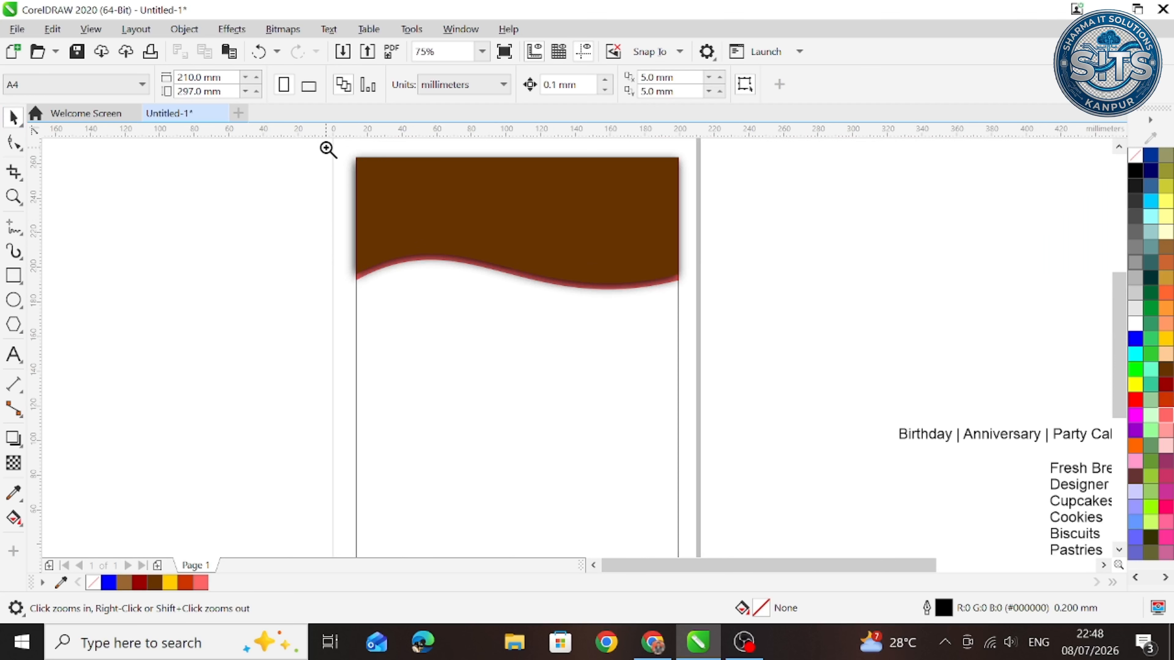
{"action": "left_click_drag", "start_coordinate": [328, 149], "coordinate": [674, 297]}
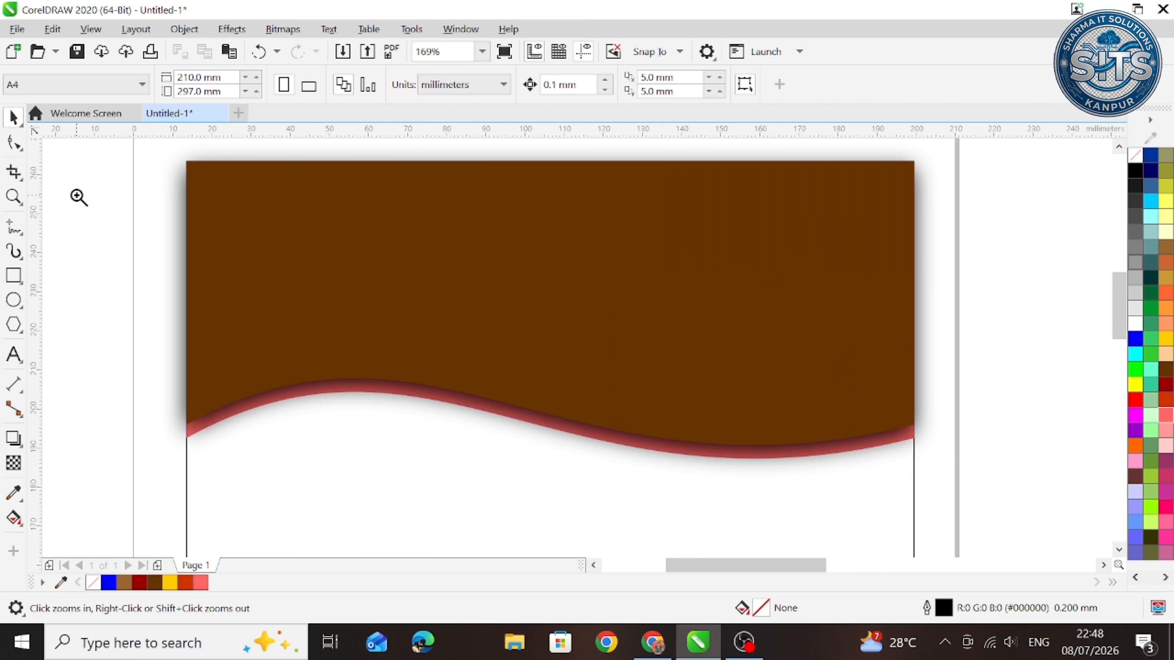
{"action": "right_click", "coordinate": [81, 200]}
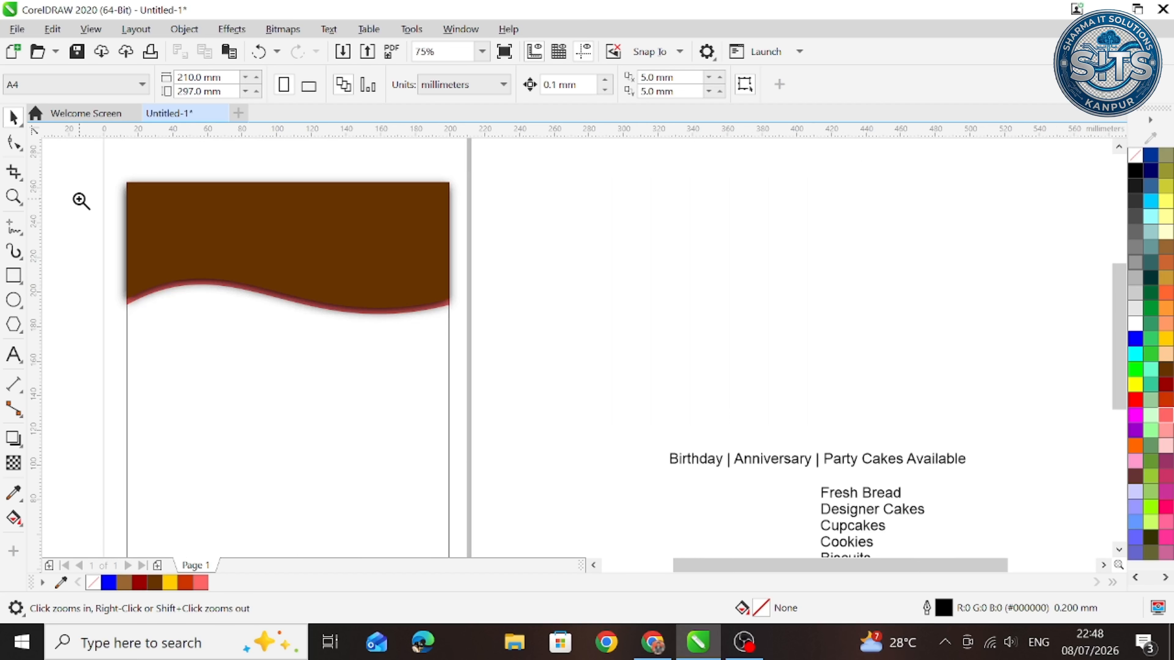
{"action": "left_click_drag", "start_coordinate": [74, 148], "coordinate": [575, 394]}
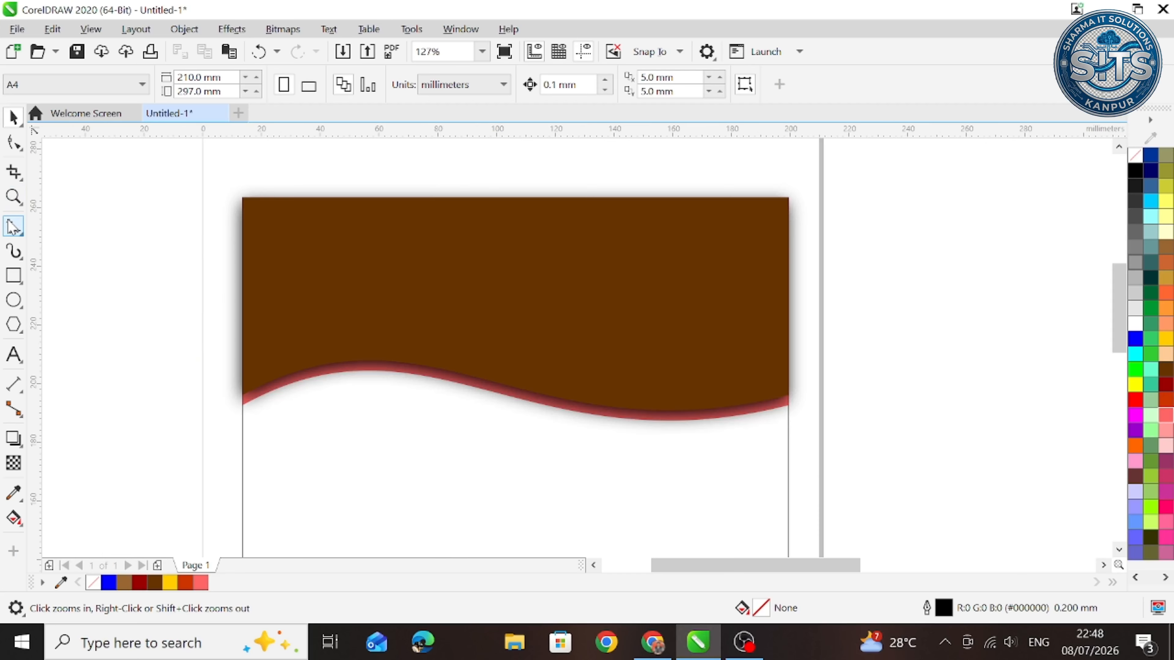
{"action": "left_click", "coordinate": [13, 275]}
{"action": "left_click_drag", "start_coordinate": [199, 169], "coordinate": [243, 422]}
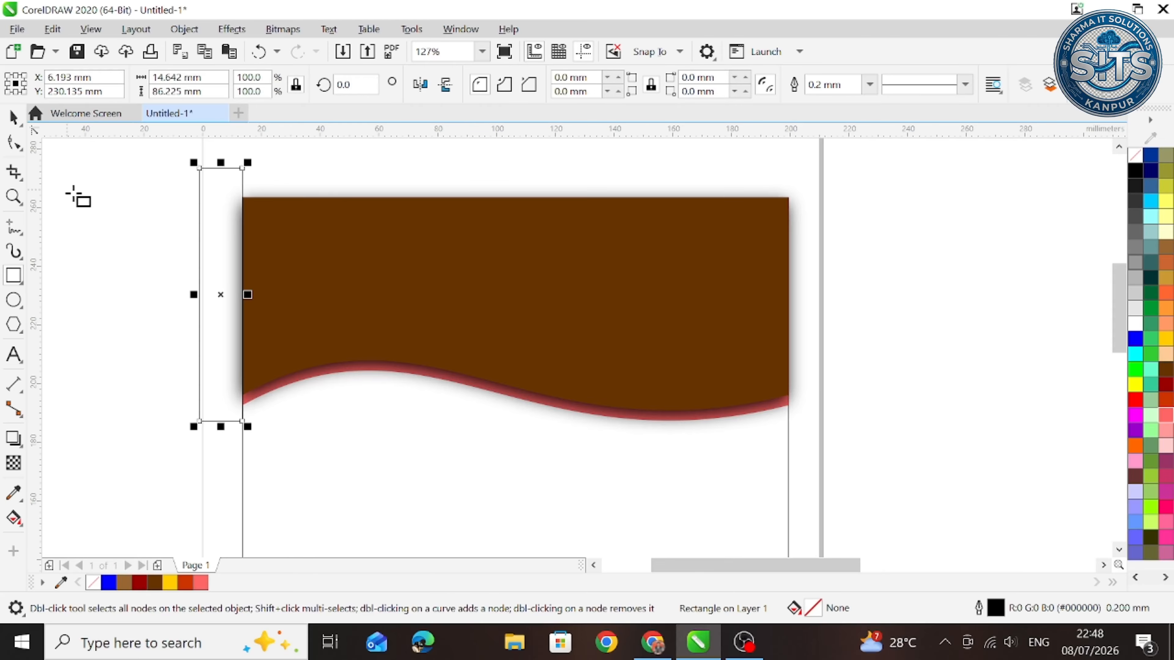
Trim the drop shadow with the rectangle at the header's left edge and delete that rectangle
{"action": "left_click", "coordinate": [14, 118]}
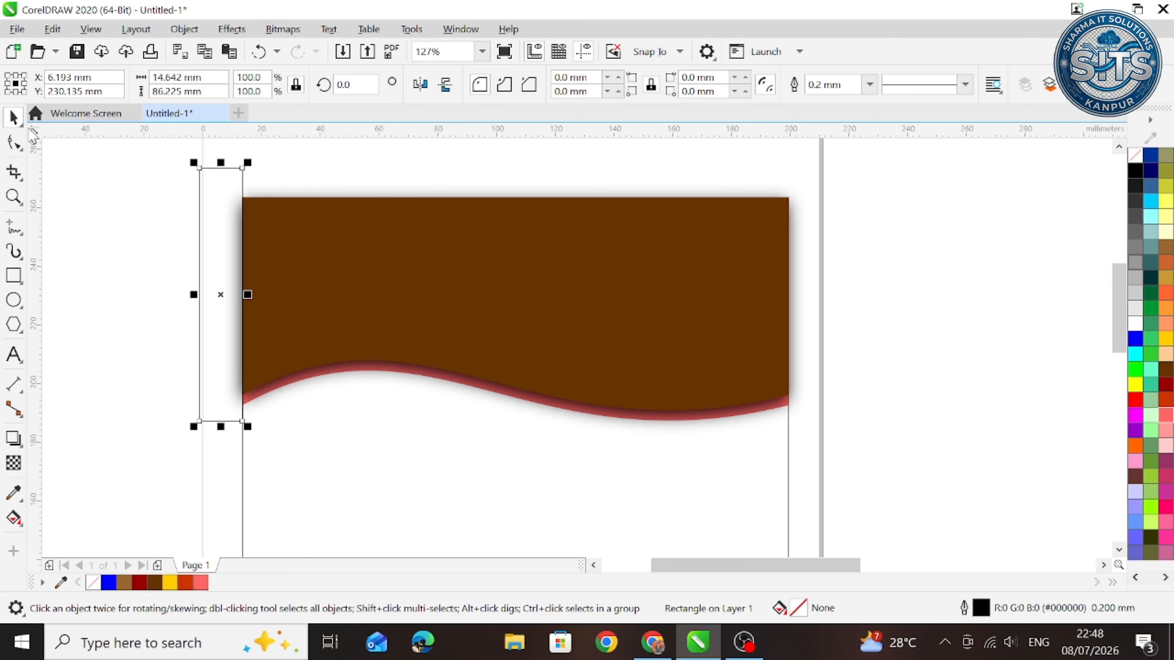
{"action": "left_click", "coordinate": [301, 191], "text": "shift"}
{"action": "left_click", "coordinate": [533, 88]}
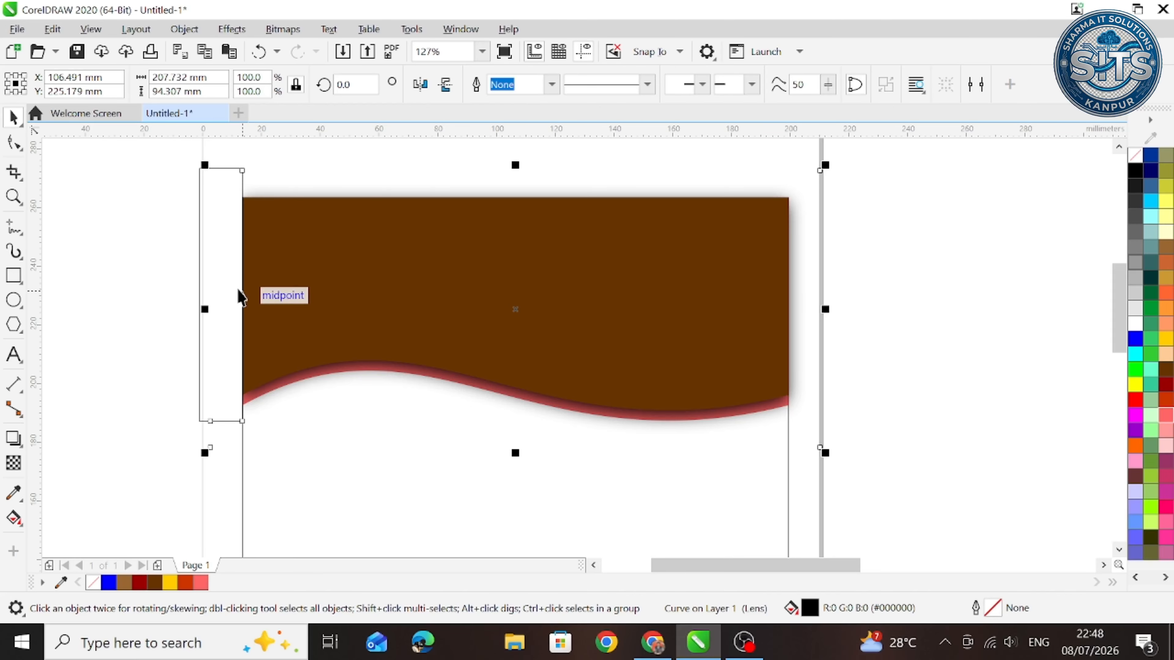
{"action": "left_click", "coordinate": [202, 256]}
{"action": "left_click_drag", "start_coordinate": [202, 256], "coordinate": [137, 255]}
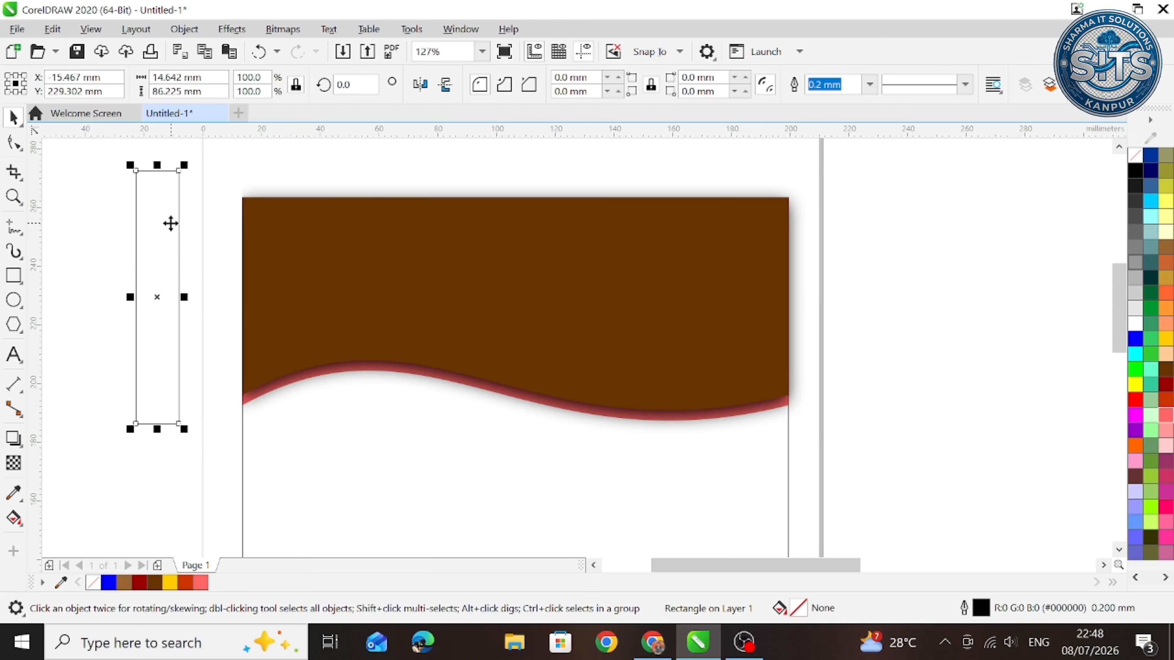
{"action": "key", "text": "Delete"}
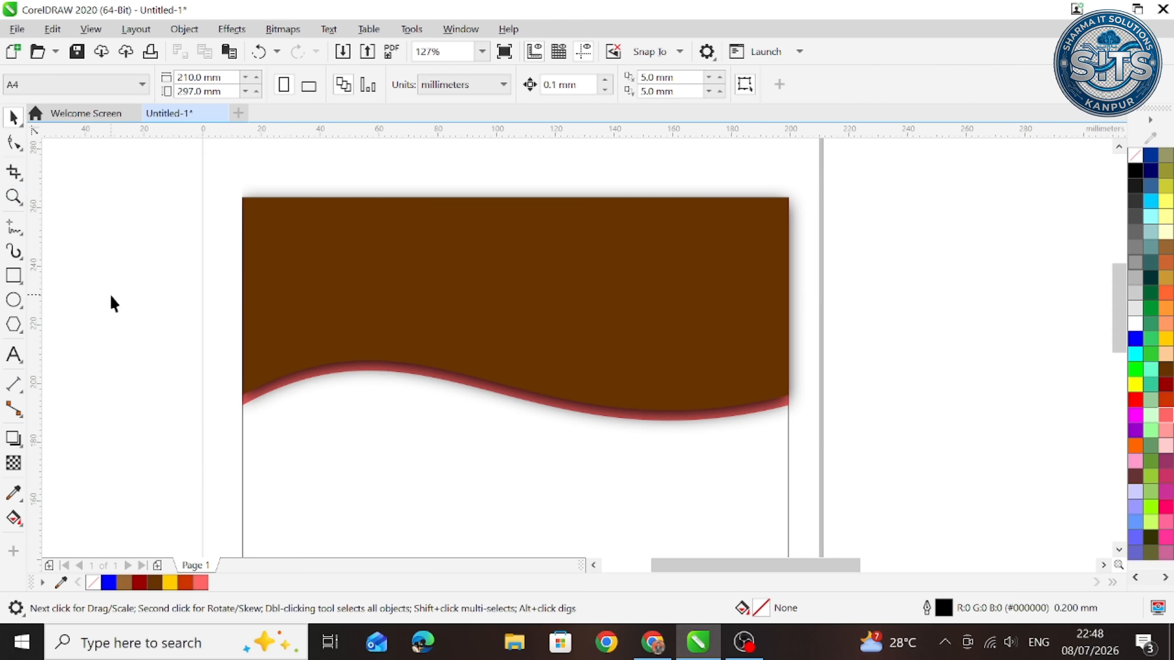
Try to trim the drop shadow above the brown header with a drawn rectangle about 196.4 by 7.4 mm
{"action": "left_click", "coordinate": [12, 278]}
{"action": "mouse_move", "coordinate": [230, 175]}
{"action": "left_mouse_down"}
{"action": "mouse_move", "coordinate": [386, 212]}
{"action": "mouse_move", "coordinate": [807, 197]}
{"action": "left_mouse_up"}
{"action": "left_click", "coordinate": [21, 125]}
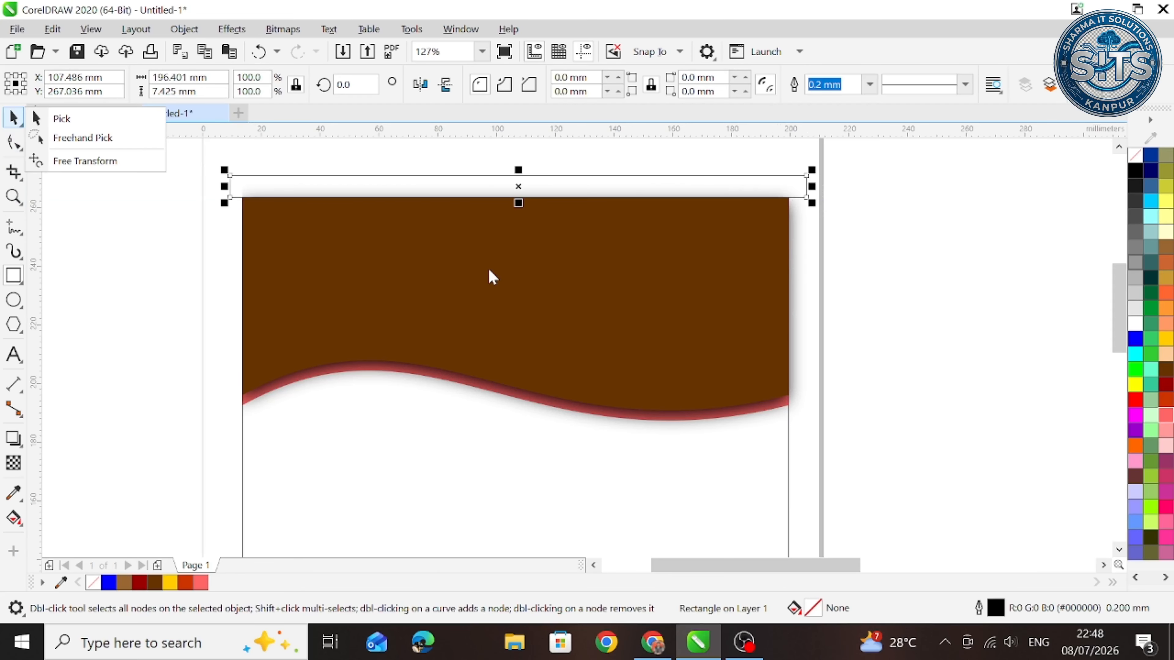
{"action": "left_click", "coordinate": [62, 119]}
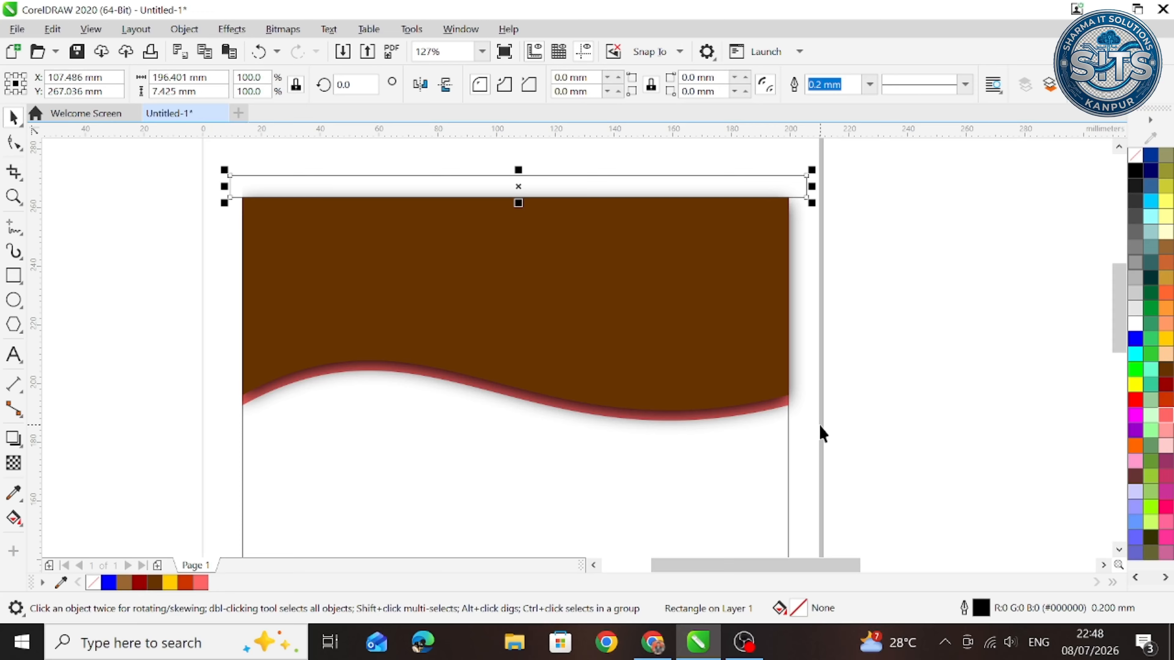
{"action": "left_click", "coordinate": [800, 349], "text": "shift"}
{"action": "left_click", "coordinate": [536, 83]}
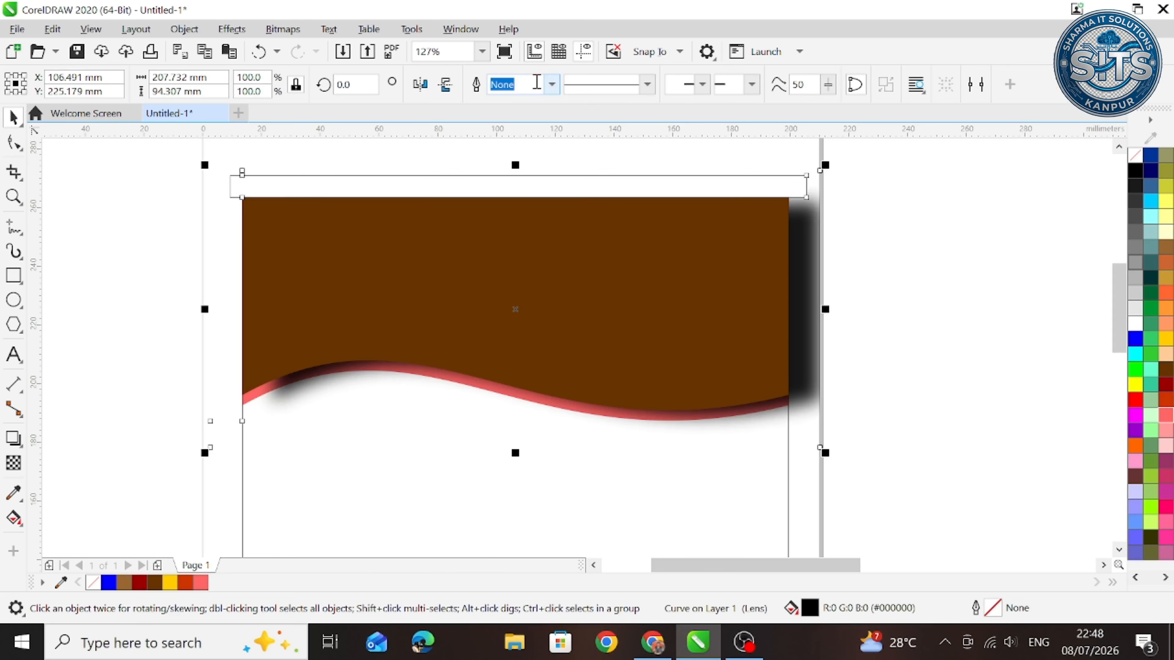
Undo the last shadow trim and delete the rectangle above the brown header
{"action": "key", "text": "ctrl+z"}
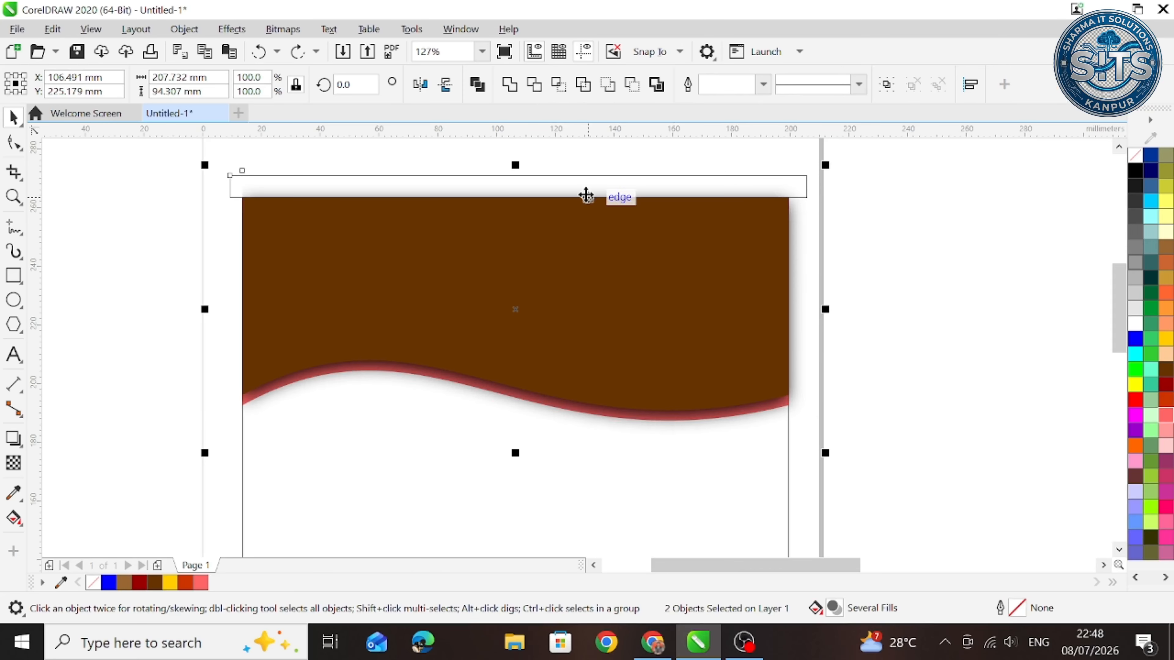
{"action": "left_click", "coordinate": [296, 190]}
{"action": "left_click_drag", "start_coordinate": [301, 176], "coordinate": [781, 178]}
{"action": "left_click", "coordinate": [833, 265]}
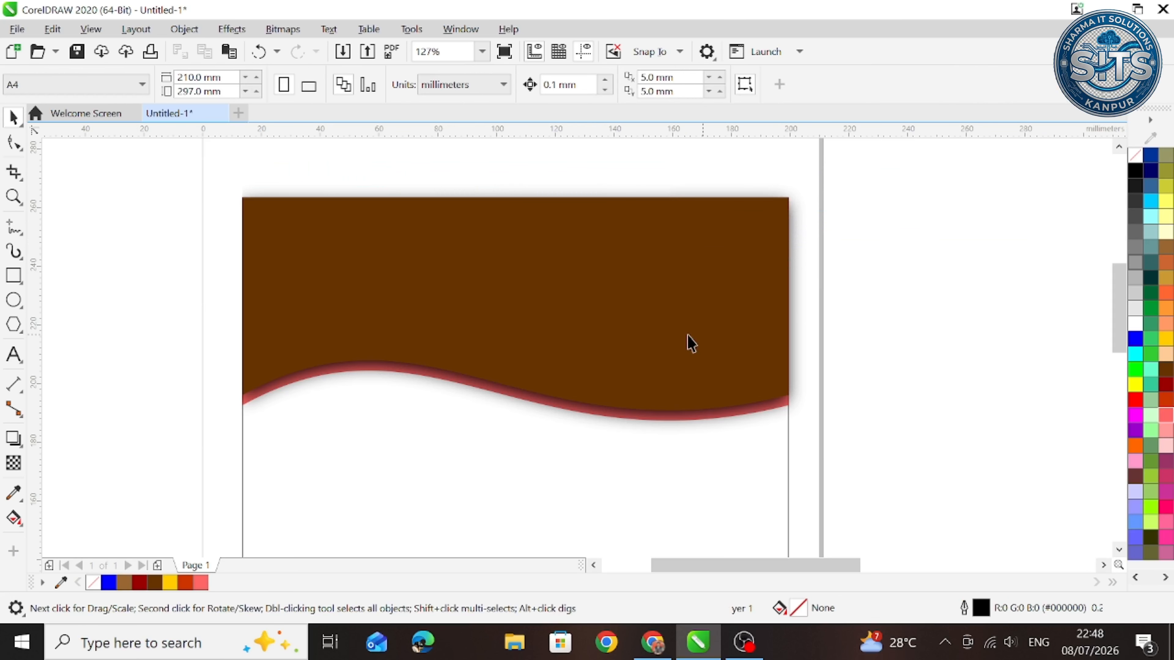
Try to trim the drop shadow beyond the header's right edge with a rectangle about 18.1 by 85 mm, deleting the rectangle
{"action": "left_click", "coordinate": [13, 276]}
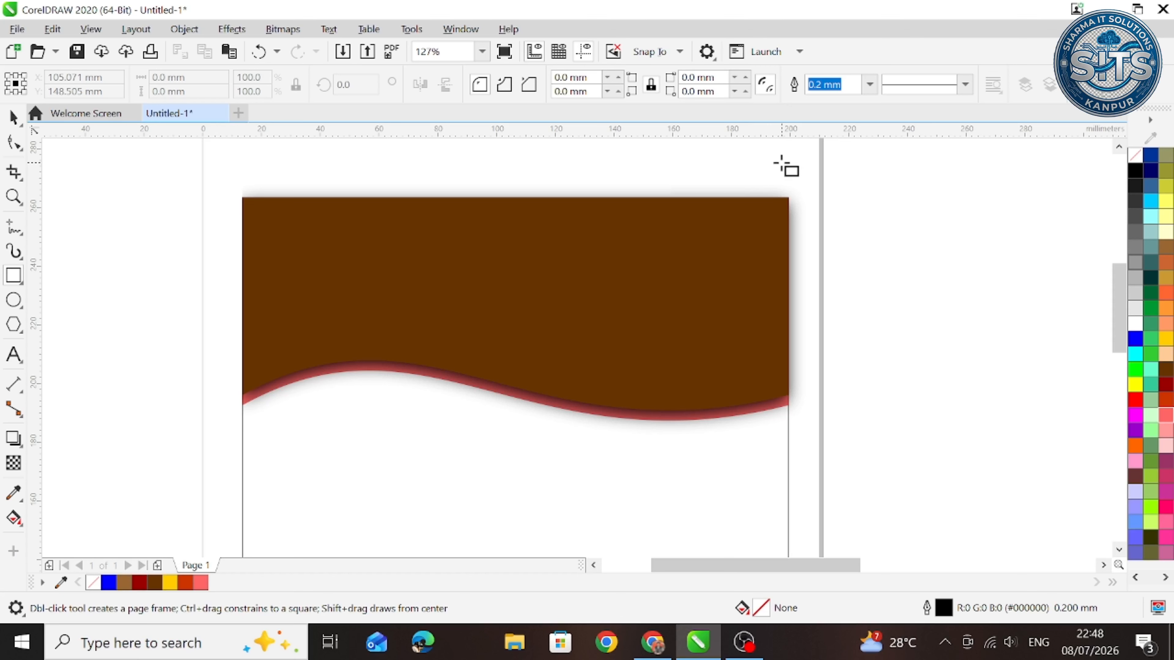
{"action": "left_click_drag", "start_coordinate": [788, 164], "coordinate": [841, 414]}
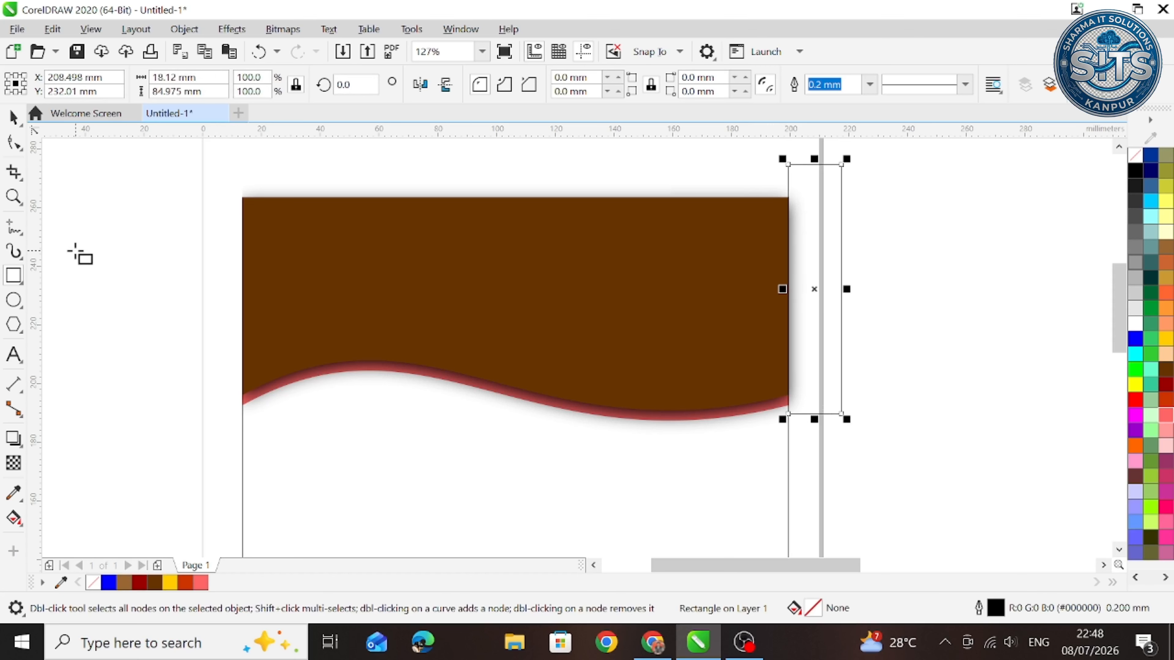
{"action": "left_click", "coordinate": [13, 118]}
{"action": "left_click", "coordinate": [285, 197], "text": "shift"}
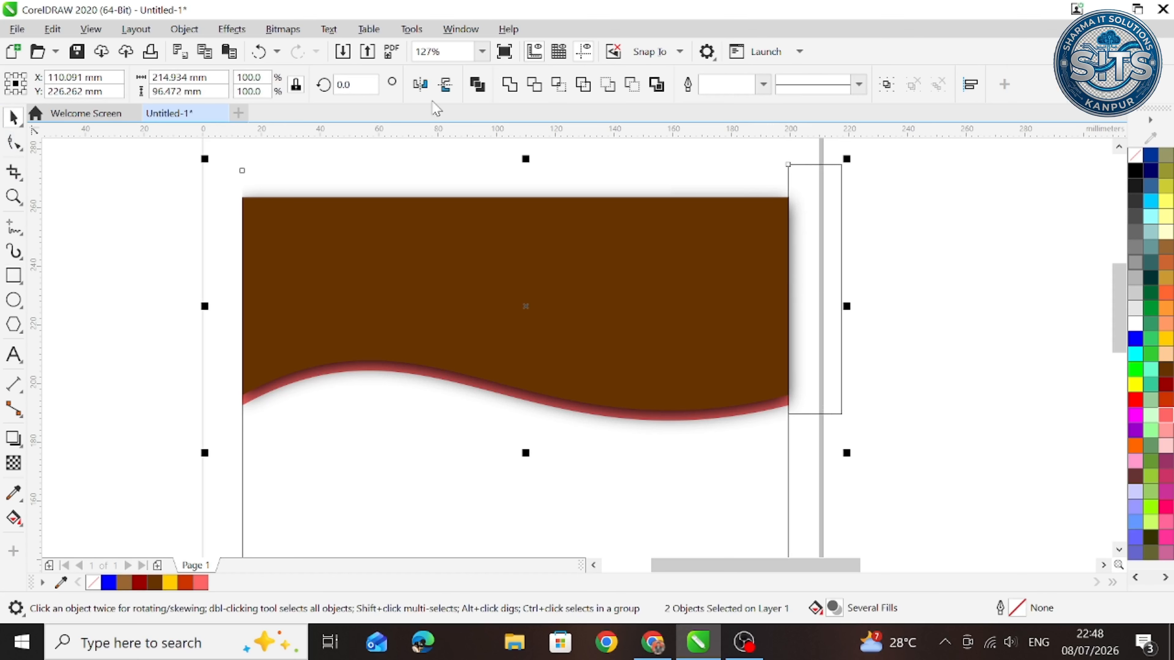
{"action": "left_click", "coordinate": [536, 84]}
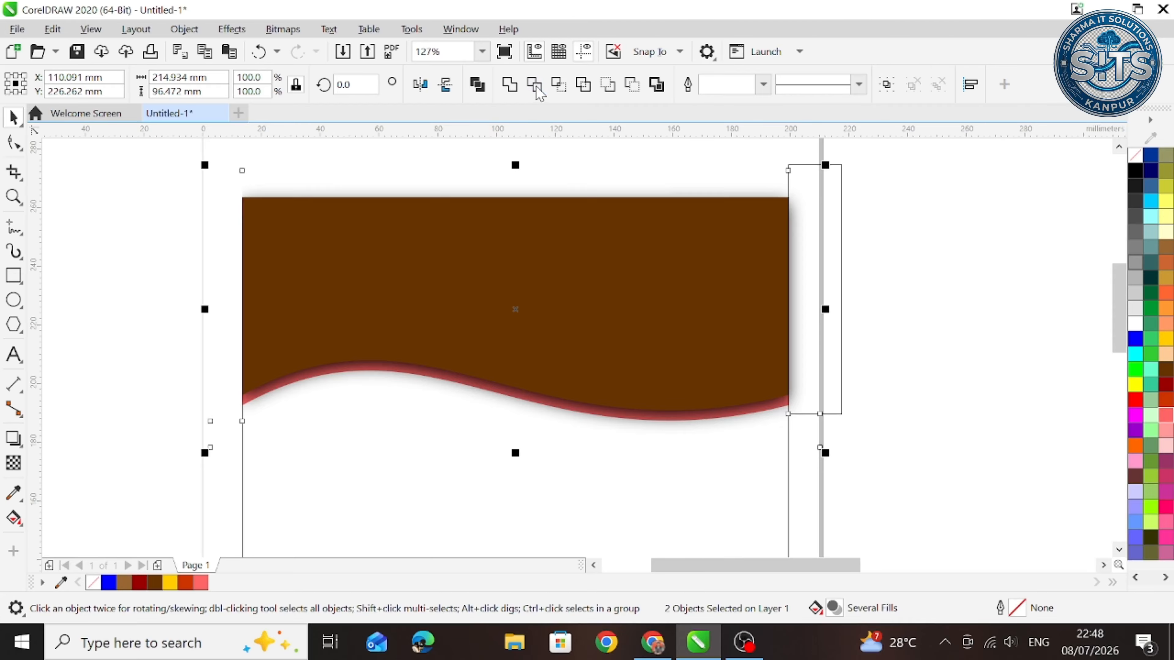
{"action": "left_click", "coordinate": [827, 339]}
{"action": "key", "text": "Delete"}
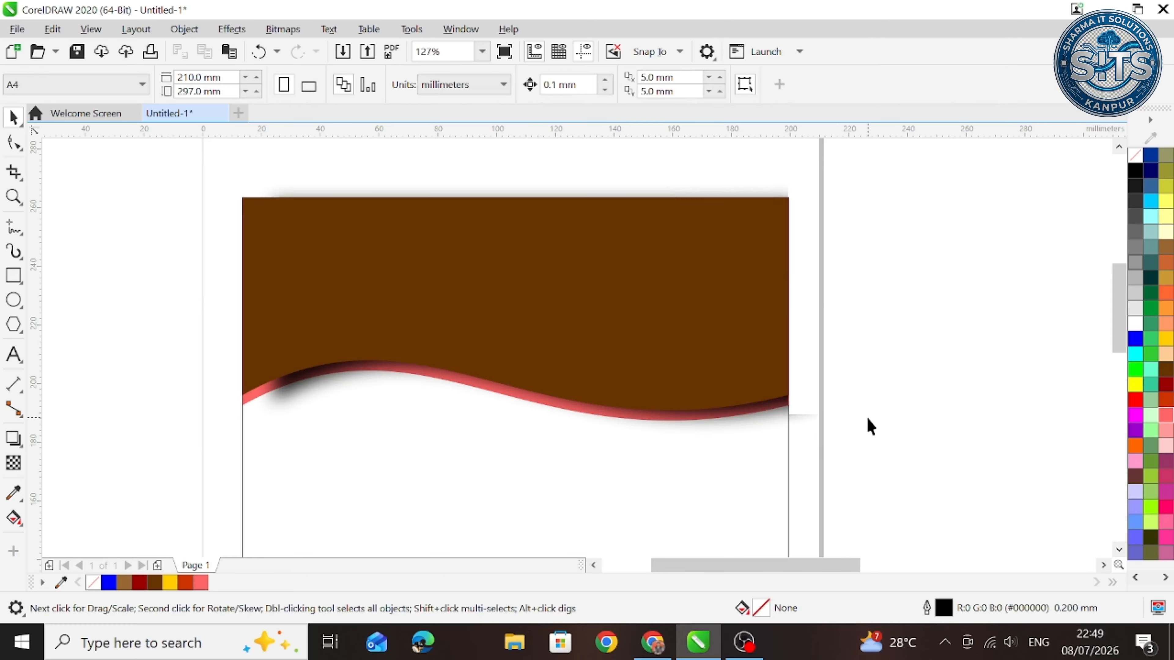
Undo the right-edge shadow trim and delete the rectangle restored beside the header
{"action": "key", "text": "ctrl+z"}
{"action": "key", "text": "ctrl+z"}
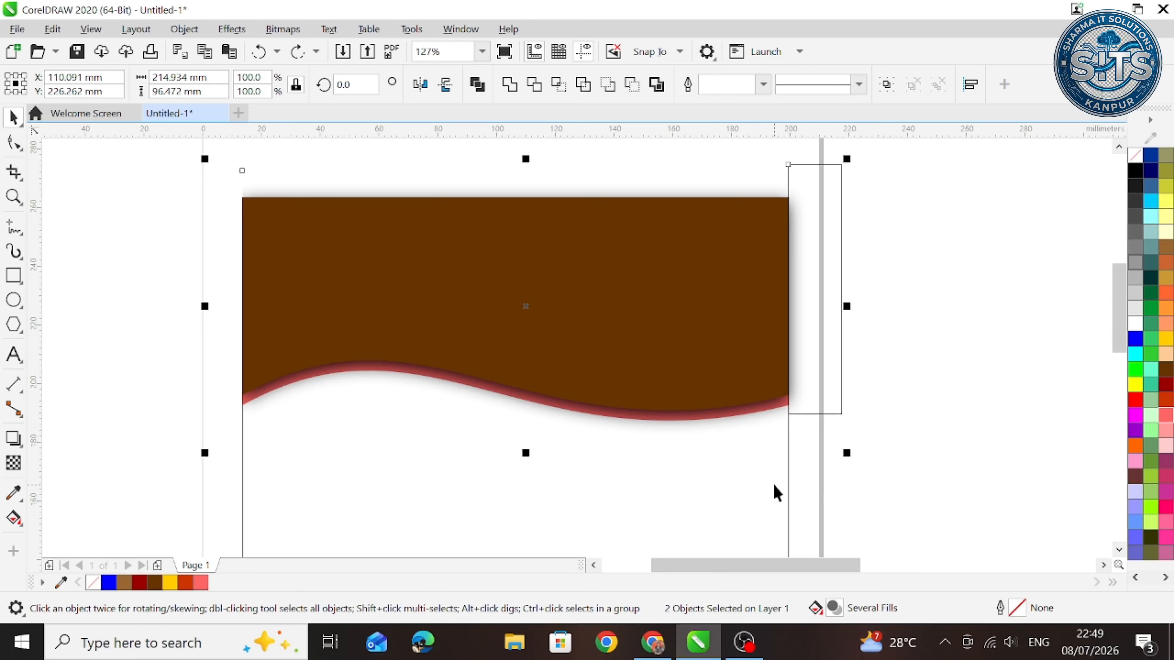
{"action": "left_click_drag", "start_coordinate": [834, 394], "coordinate": [978, 393]}
{"action": "left_click", "coordinate": [841, 289]}
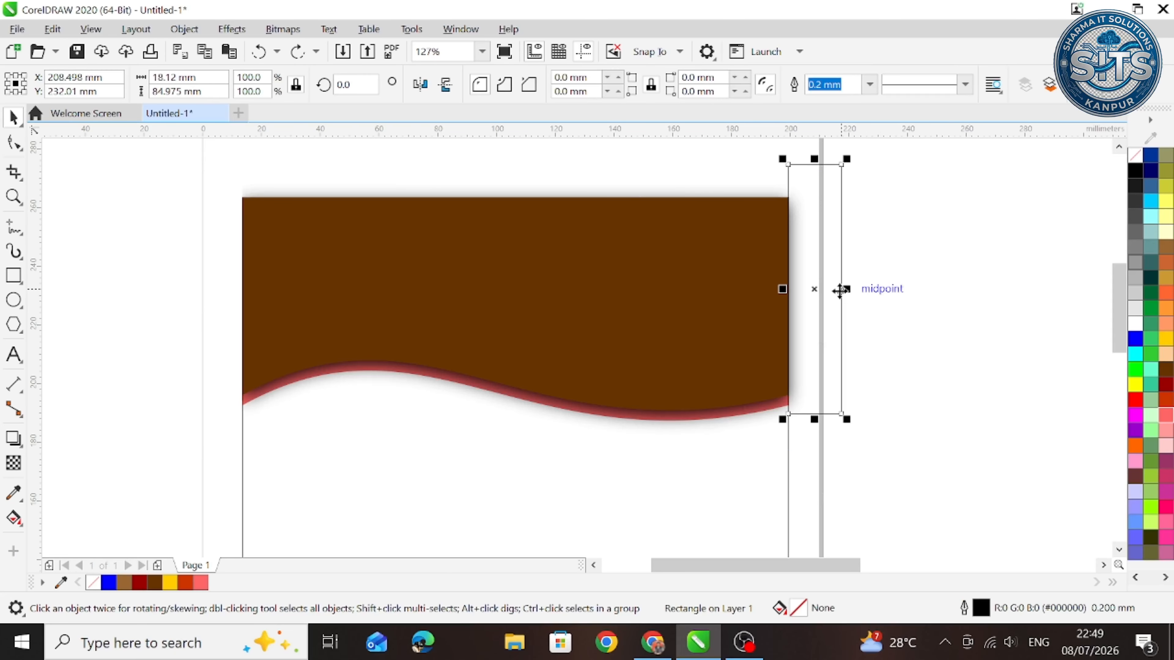
{"action": "key", "text": "Delete"}
Fill the page's outlined rectangle behind the wavy header with orange-red and deselect it
{"action": "scroll", "coordinate": [846, 344], "scroll_direction": "down", "scroll_amount": 2}
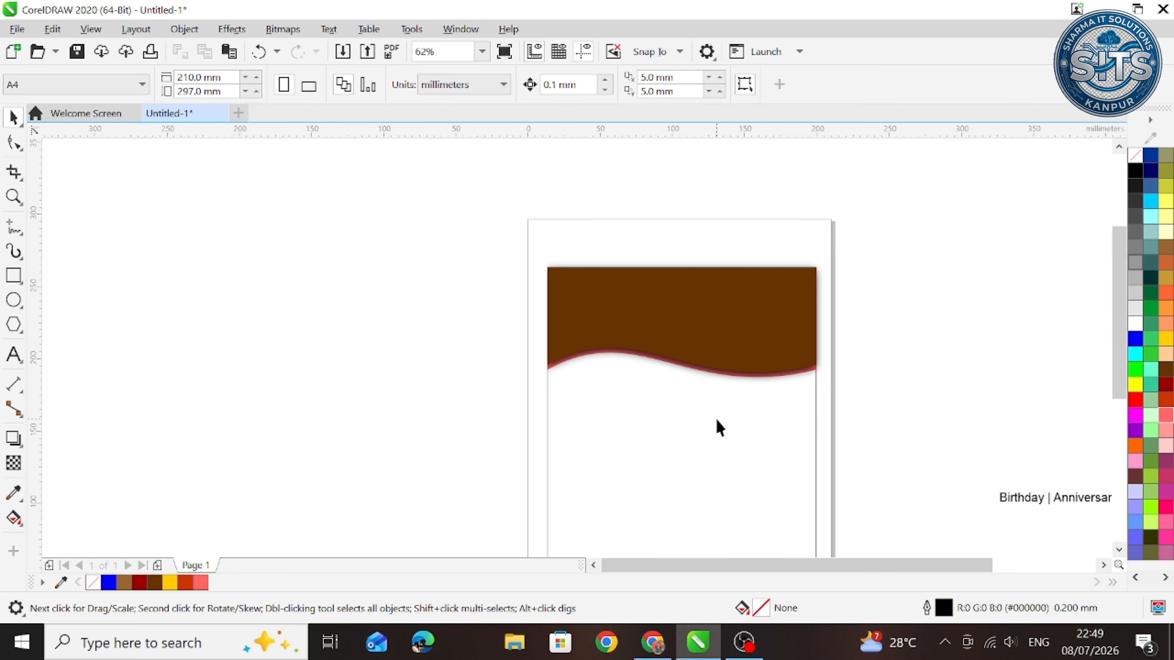
{"action": "scroll", "coordinate": [587, 454], "scroll_direction": "down", "scroll_amount": 1}
{"action": "key", "text": "F2"}
{"action": "left_click_drag", "start_coordinate": [511, 304], "coordinate": [951, 542]}
{"action": "left_click", "coordinate": [509, 397]}
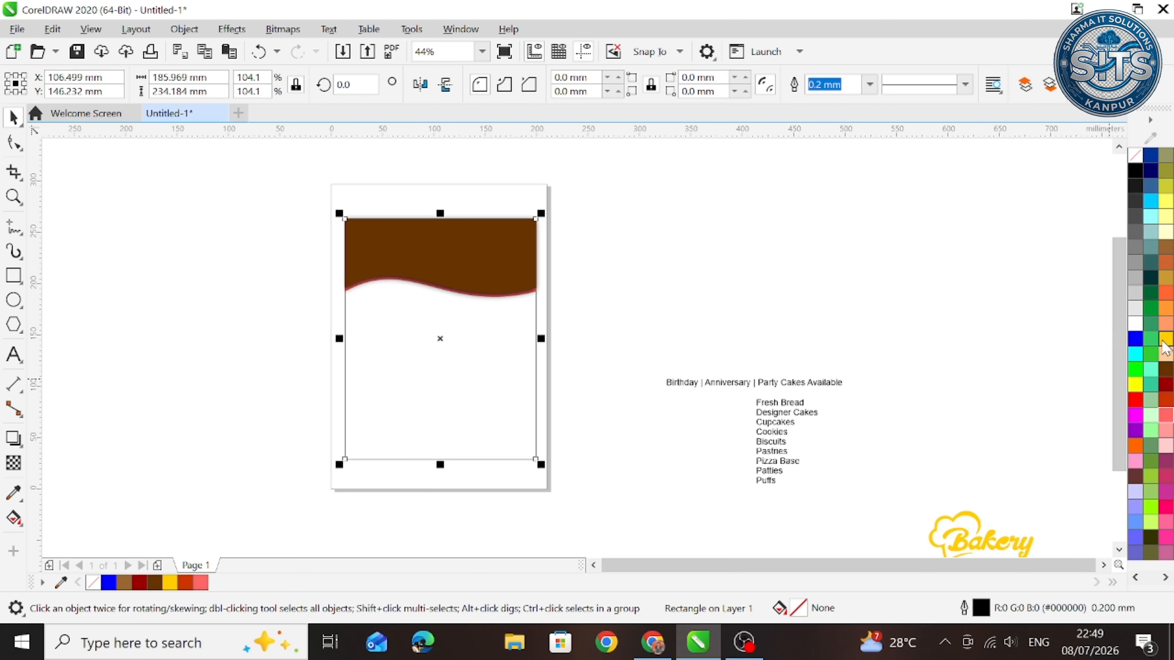
{"action": "left_click", "coordinate": [1167, 404]}
{"action": "left_click", "coordinate": [944, 401]}
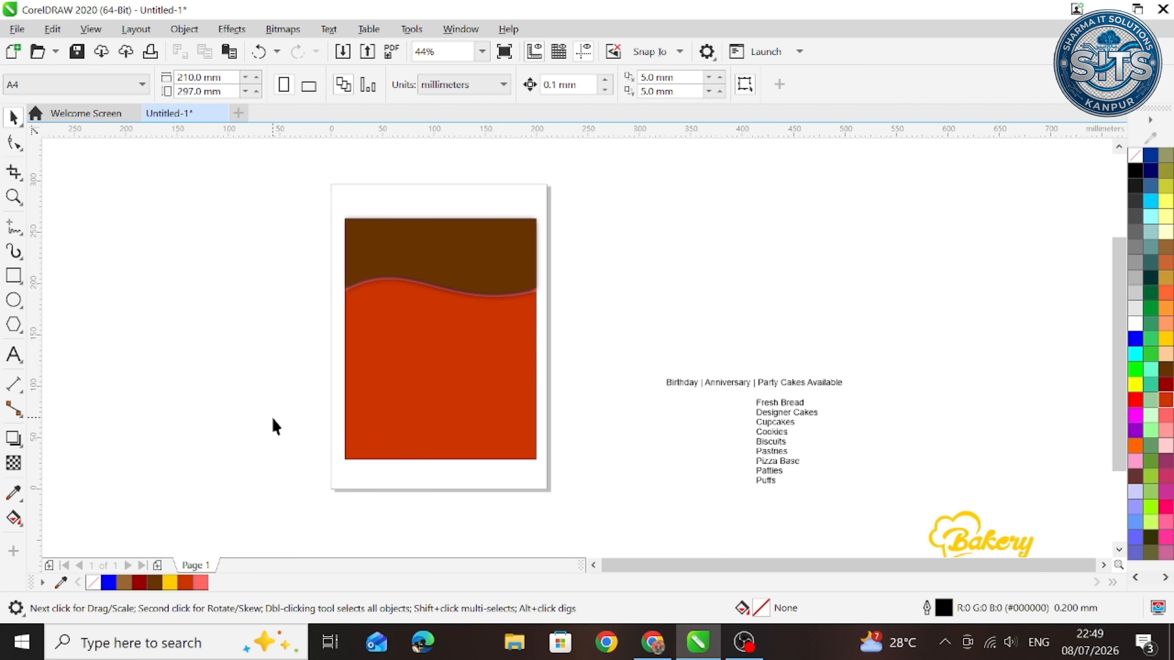
Draw a square about 60.7 mm wide beside the page and round its corners to about 11.9 mm
{"action": "left_click", "coordinate": [13, 275]}
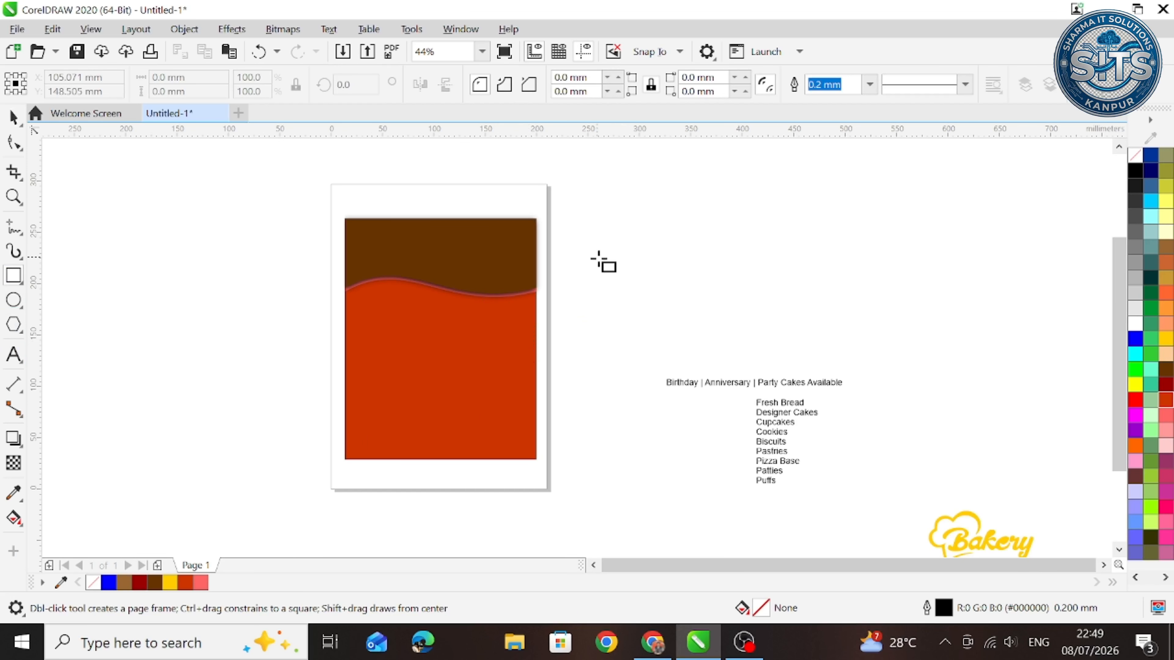
{"action": "left_click_drag", "start_coordinate": [580, 266], "coordinate": [643, 328]}
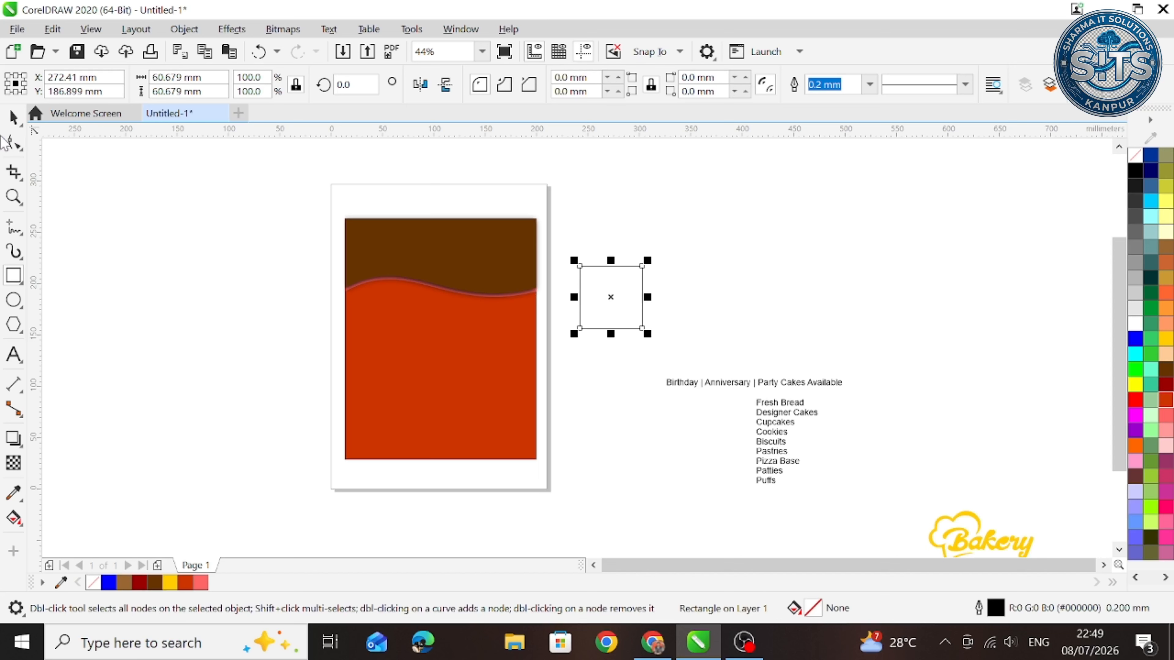
{"action": "left_click", "coordinate": [13, 143]}
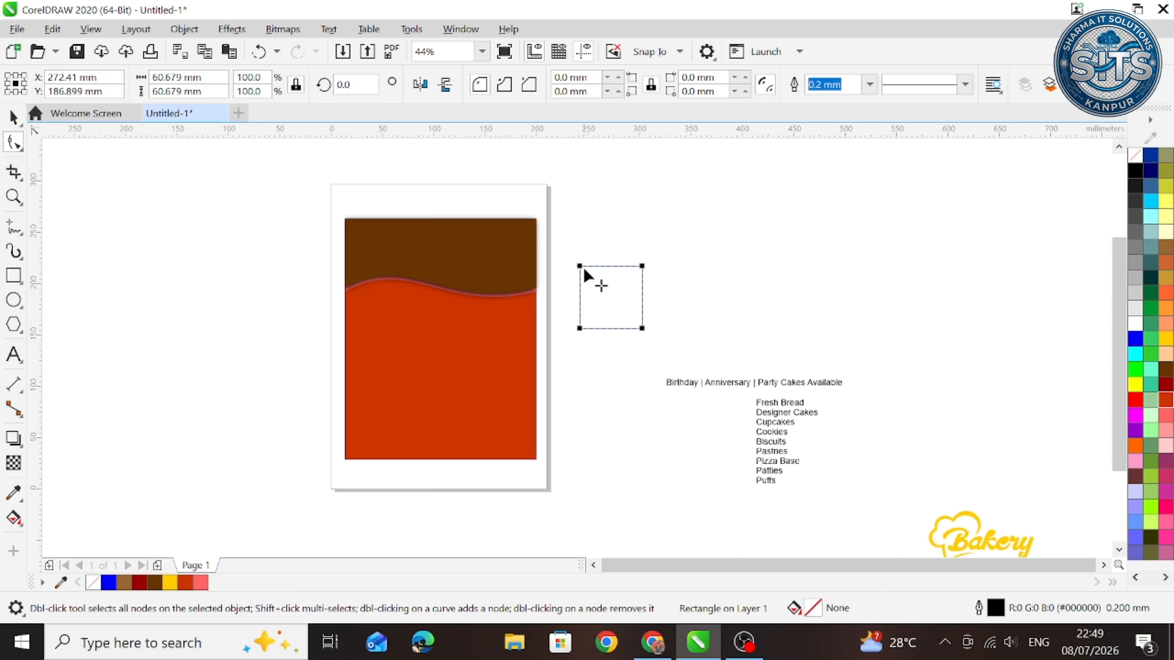
{"action": "left_click_drag", "start_coordinate": [584, 270], "coordinate": [592, 274]}
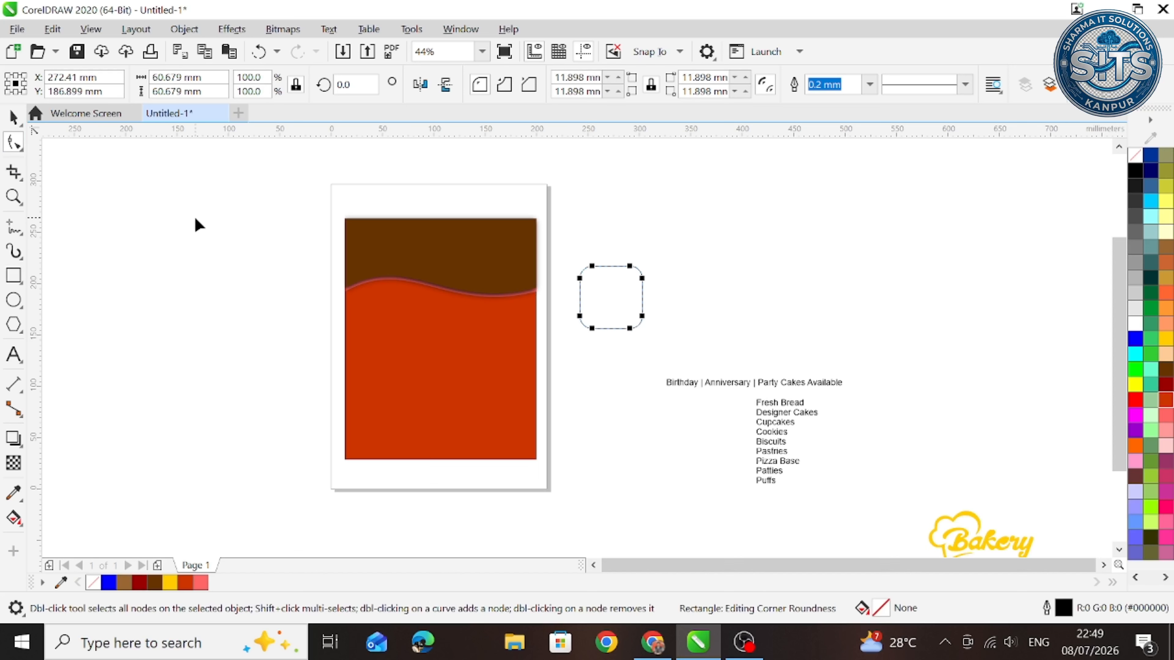
{"action": "left_click", "coordinate": [13, 118]}
Draw a thin horizontal rectangle about 95.2 by 7.7 mm across the middle of the rounded square
{"action": "left_click", "coordinate": [13, 276]}
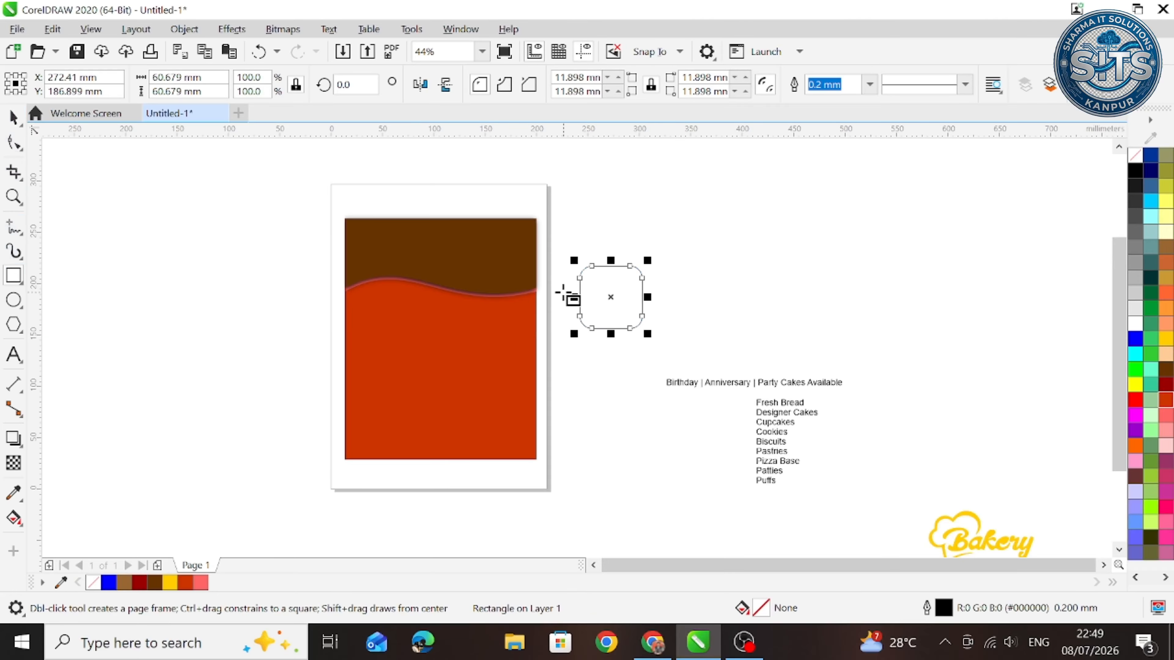
{"action": "left_click_drag", "start_coordinate": [565, 290], "coordinate": [673, 307]}
{"action": "key", "text": "space"}
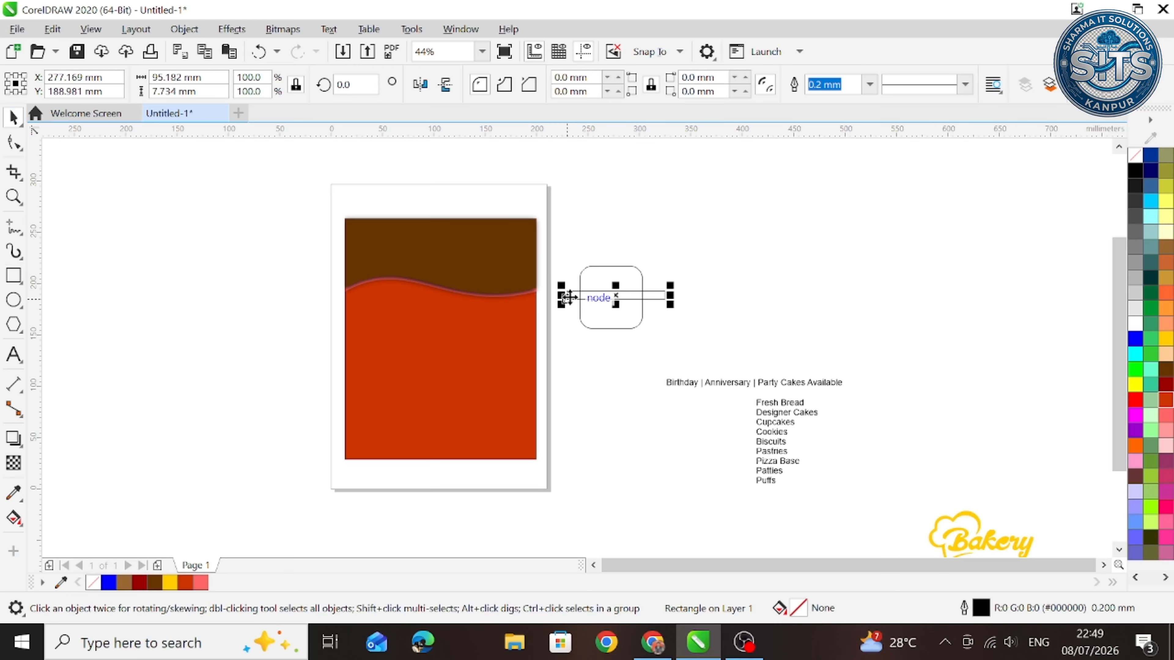
Center the thin rectangle on the rounded square and add a copy of it rotated 90° to form a cross
{"action": "left_click", "coordinate": [593, 268], "text": "shift"}
{"action": "key", "text": "c"}
{"action": "key", "text": "e"}
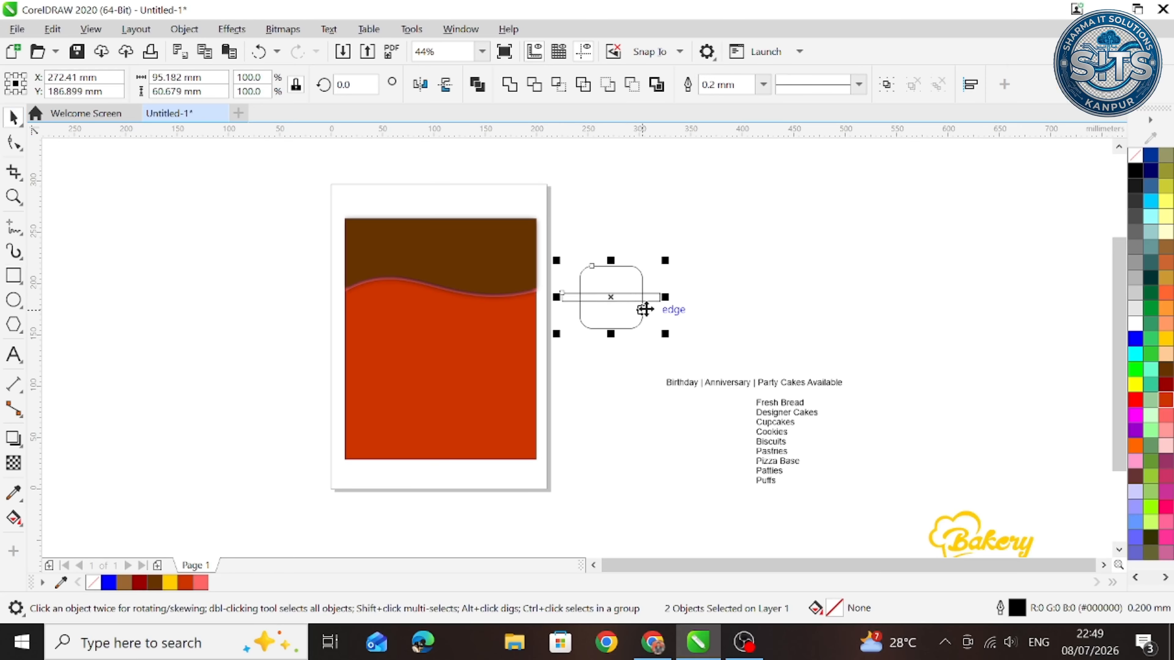
{"action": "left_click", "coordinate": [714, 296]}
{"action": "left_click", "coordinate": [610, 297]}
{"action": "left_click", "coordinate": [611, 298]}
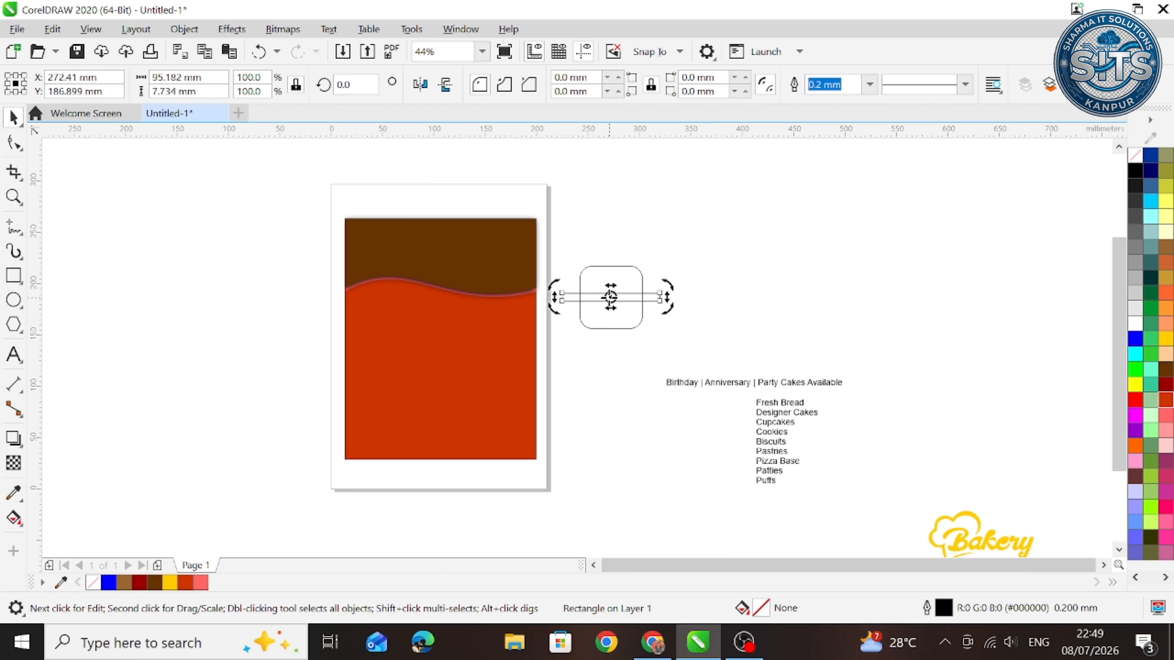
{"action": "left_click_drag", "start_coordinate": [669, 301], "coordinate": [631, 368]}
Trim both crossed bars out of the rounded square and move the resulting four-piece shape away from the bars
{"action": "left_click_drag", "start_coordinate": [557, 225], "coordinate": [610, 336]}
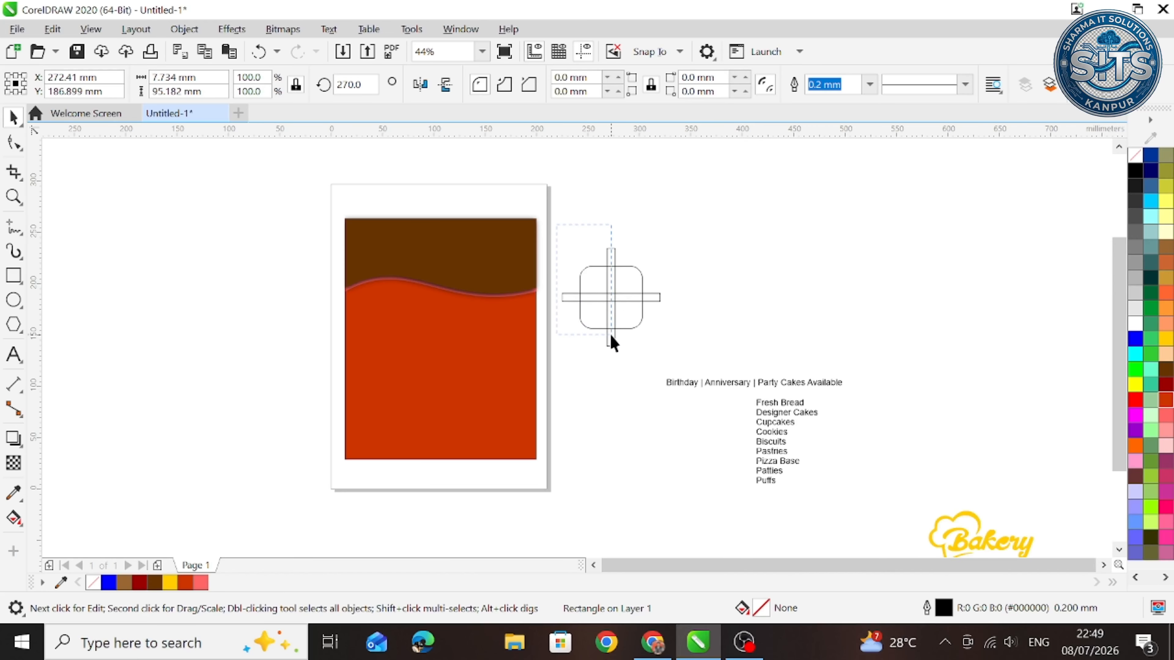
{"action": "left_click", "coordinate": [536, 88]}
{"action": "left_click", "coordinate": [726, 278]}
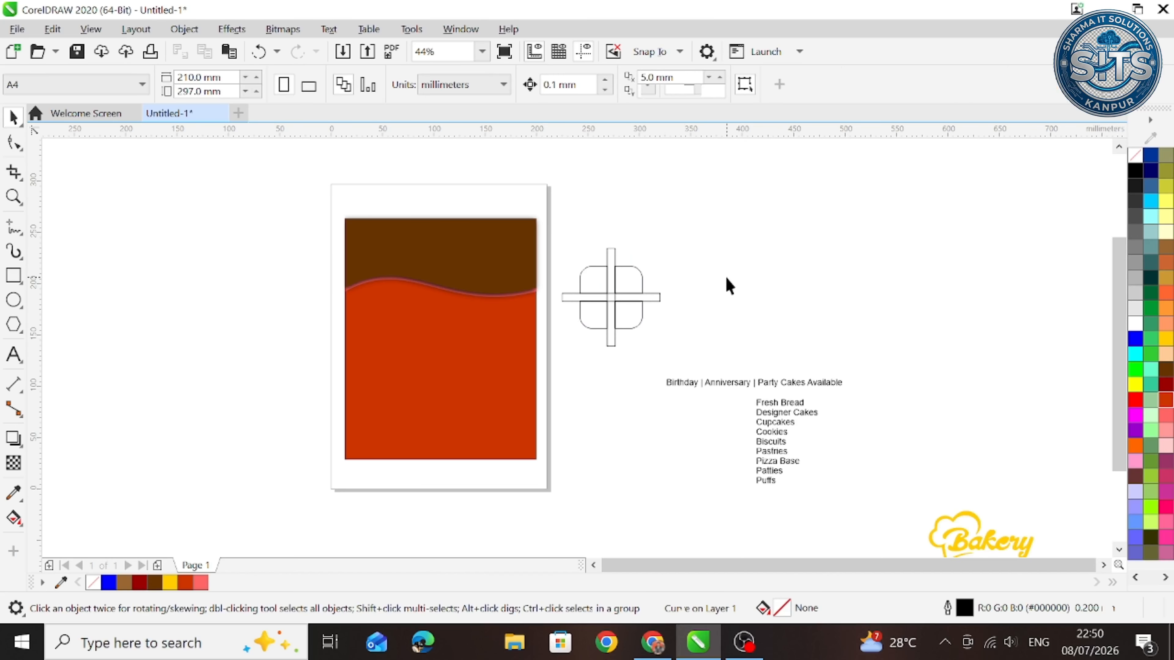
{"action": "left_click_drag", "start_coordinate": [638, 323], "coordinate": [777, 283]}
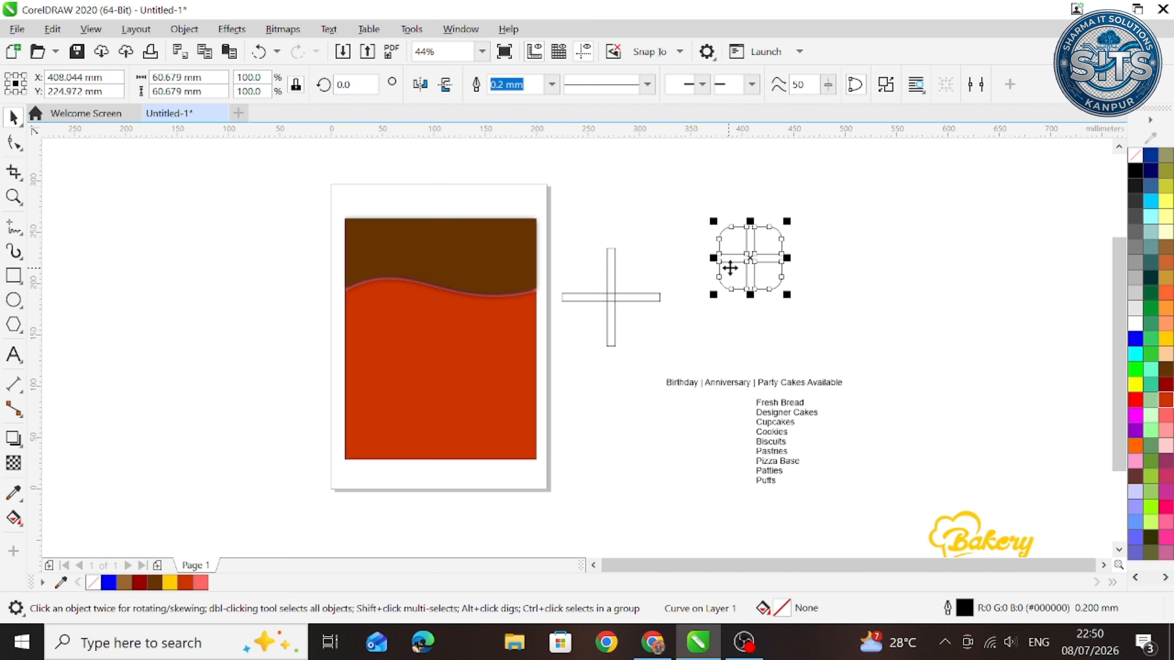
{"action": "left_click_drag", "start_coordinate": [728, 267], "coordinate": [748, 205]}
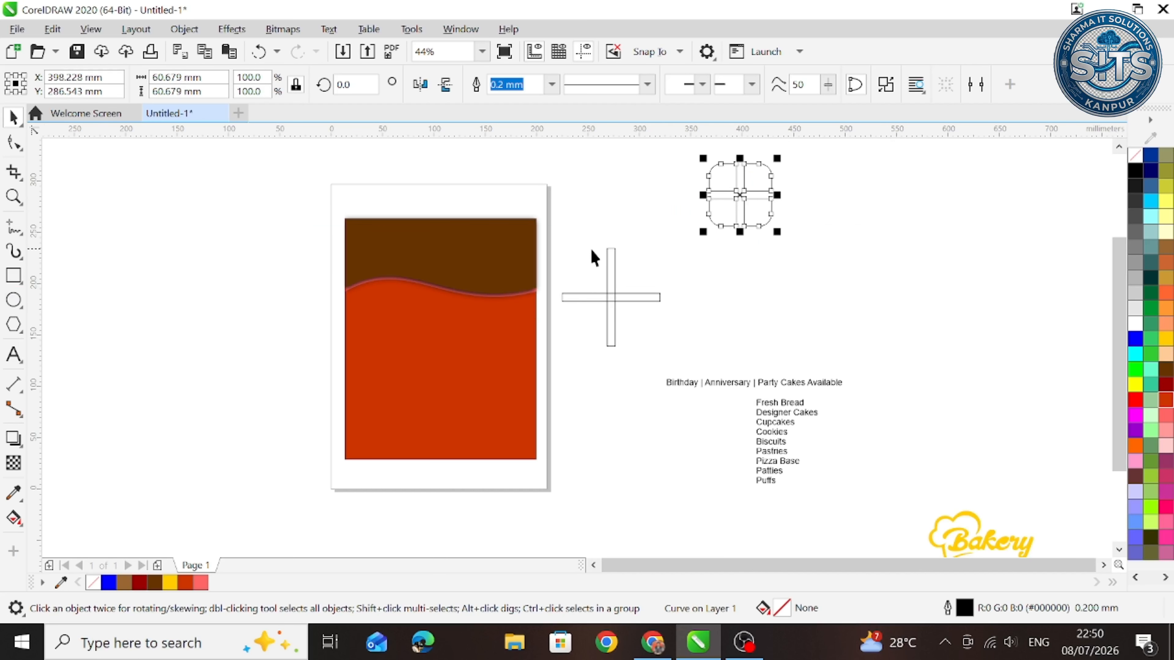
{"action": "left_click", "coordinate": [14, 301]}
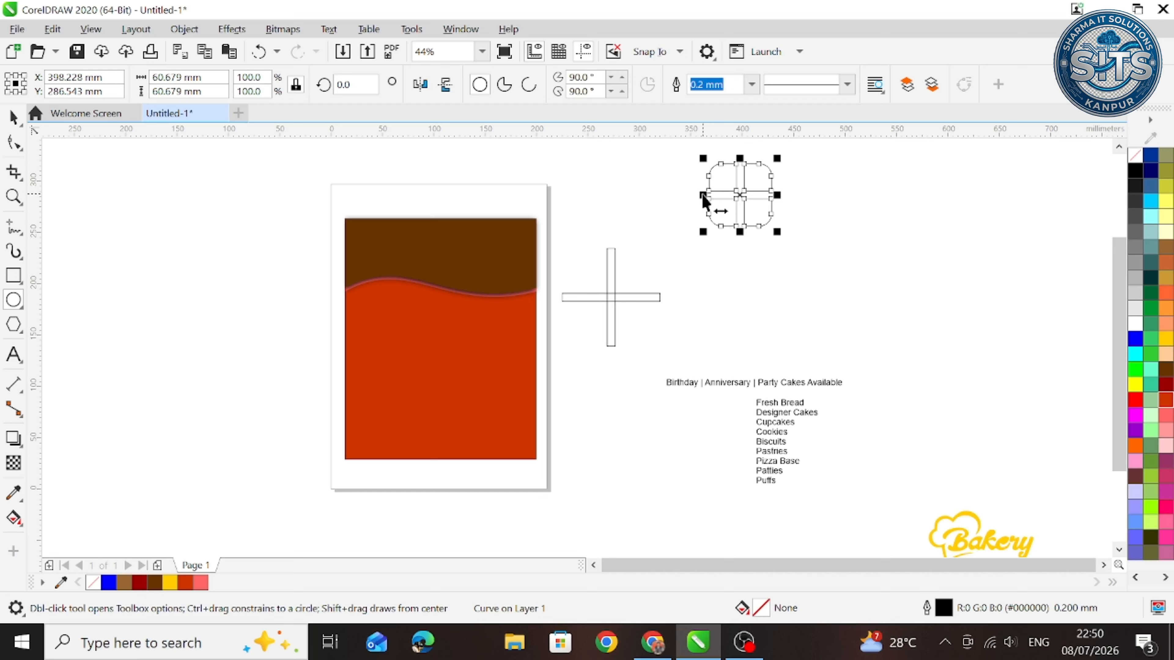
{"action": "left_click", "coordinate": [711, 250]}
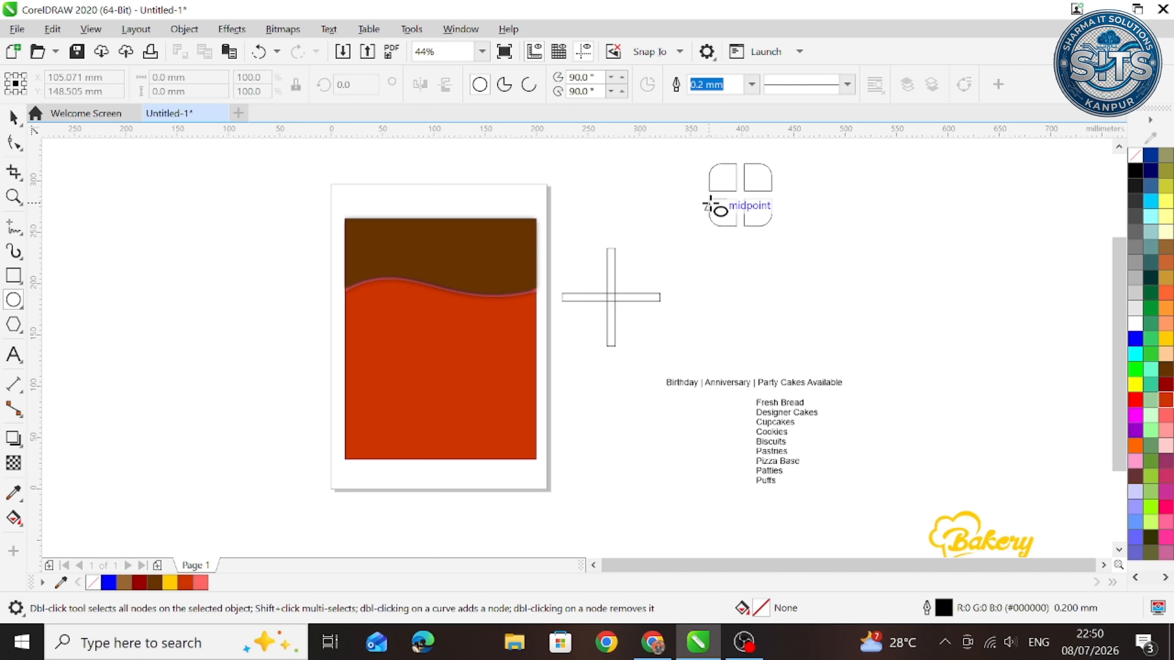
{"action": "left_click", "coordinate": [13, 118]}
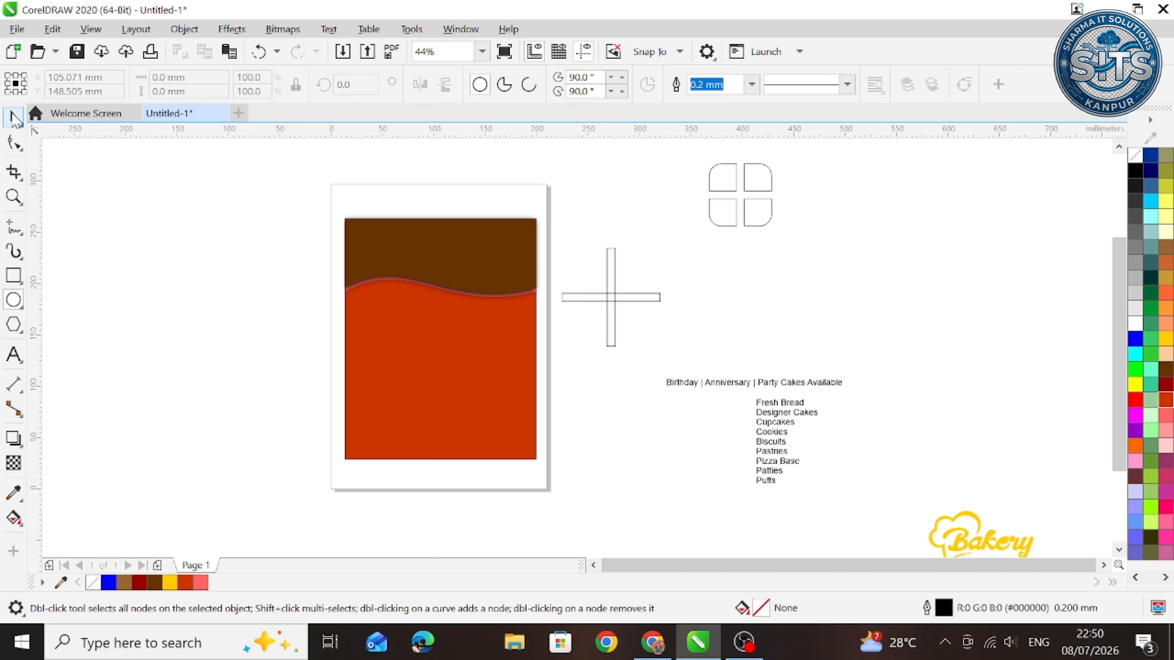
Rotate the four-piece rounded shape by 45° and deselect it
{"action": "left_click", "coordinate": [720, 227]}
{"action": "left_click", "coordinate": [727, 217]}
{"action": "left_click_drag", "start_coordinate": [712, 163], "coordinate": [689, 203]}
{"action": "left_click", "coordinate": [761, 324]}
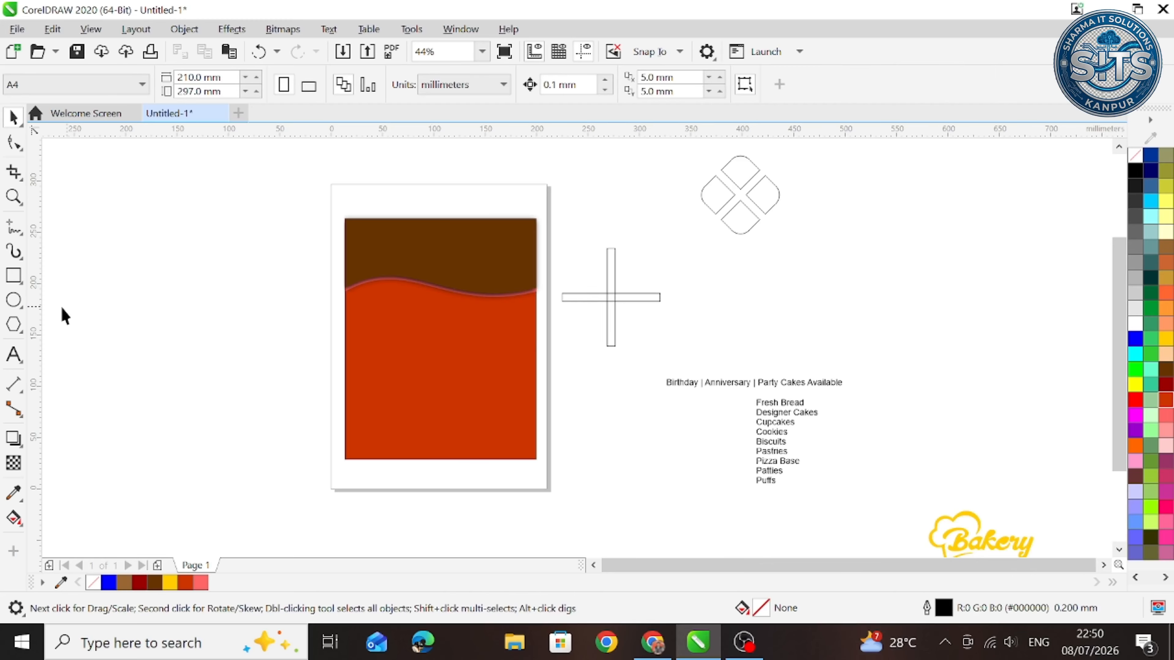
Draw a circle about 99 mm in diameter and line it up horizontally with the center of the four-piece shape
{"action": "left_click", "coordinate": [13, 300]}
{"action": "left_click_drag", "start_coordinate": [707, 184], "coordinate": [811, 287]}
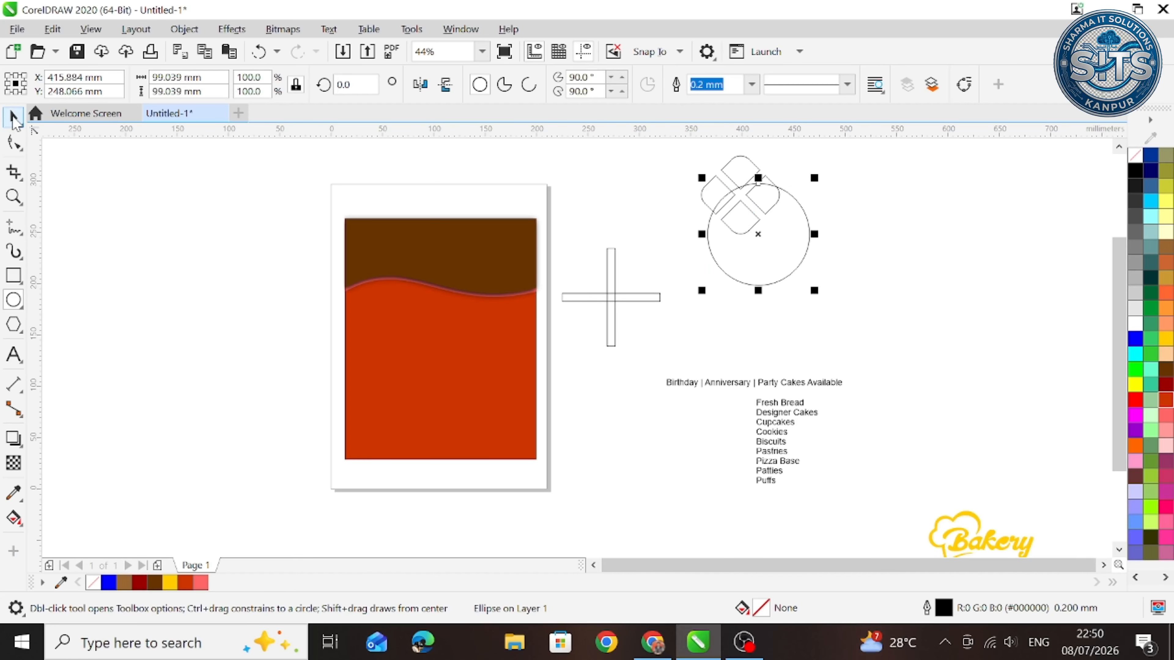
{"action": "left_click", "coordinate": [13, 118]}
{"action": "left_click", "coordinate": [745, 229]}
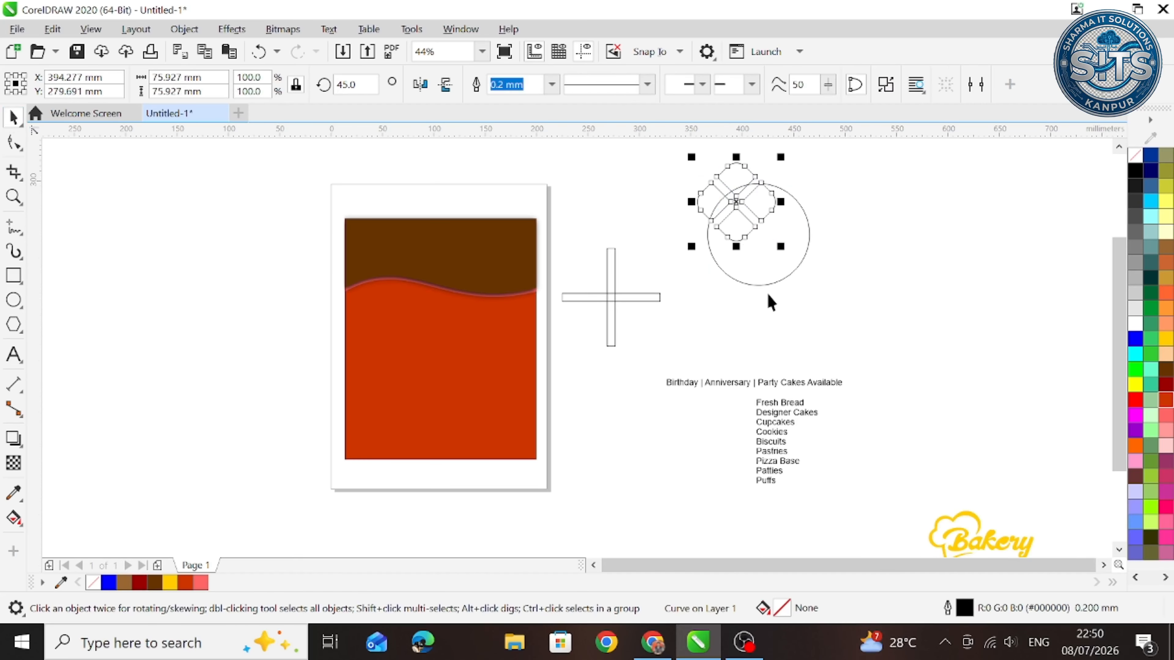
{"action": "left_click", "coordinate": [757, 236]}
{"action": "left_click_drag", "start_coordinate": [757, 236], "coordinate": [738, 235]}
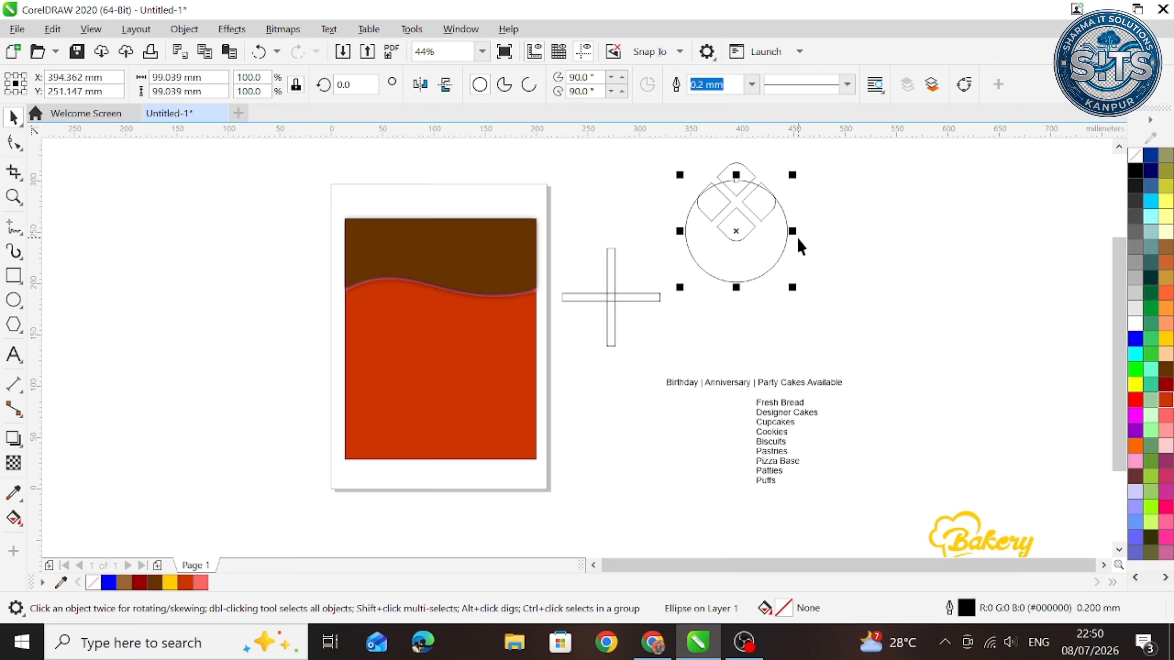
Make a concentric copy of the circle about 48.8 mm in diameter and trim it out of the larger circle
{"action": "left_click_drag", "start_coordinate": [791, 287], "coordinate": [765, 277]}
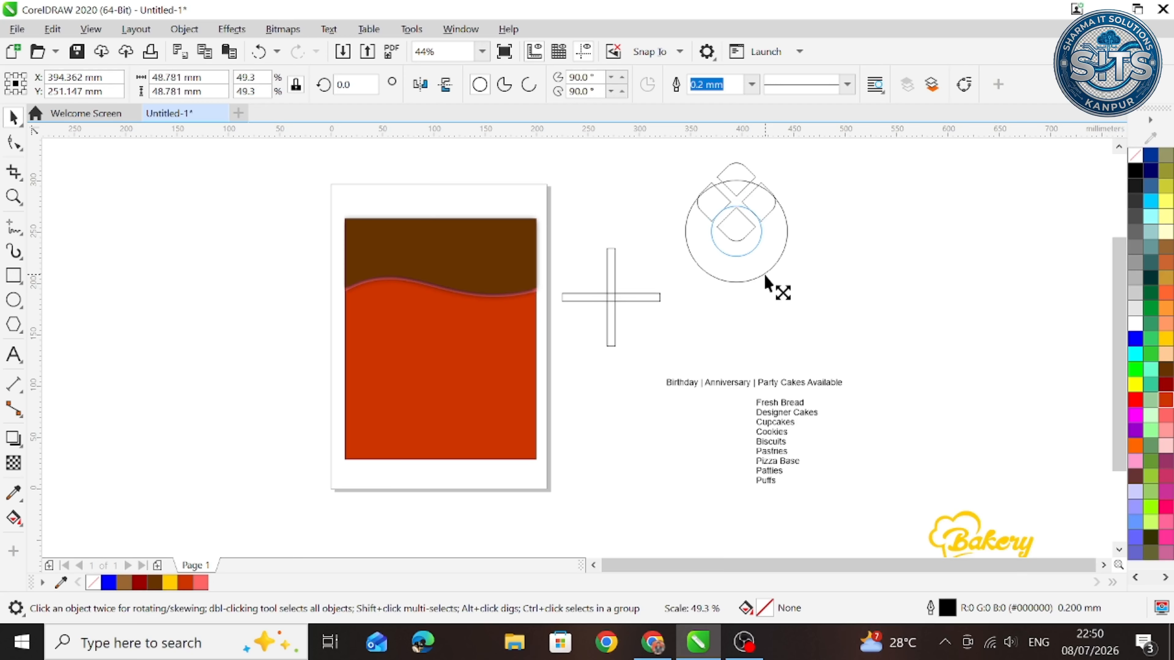
{"action": "left_click_drag", "start_coordinate": [765, 275], "coordinate": [765, 275]}
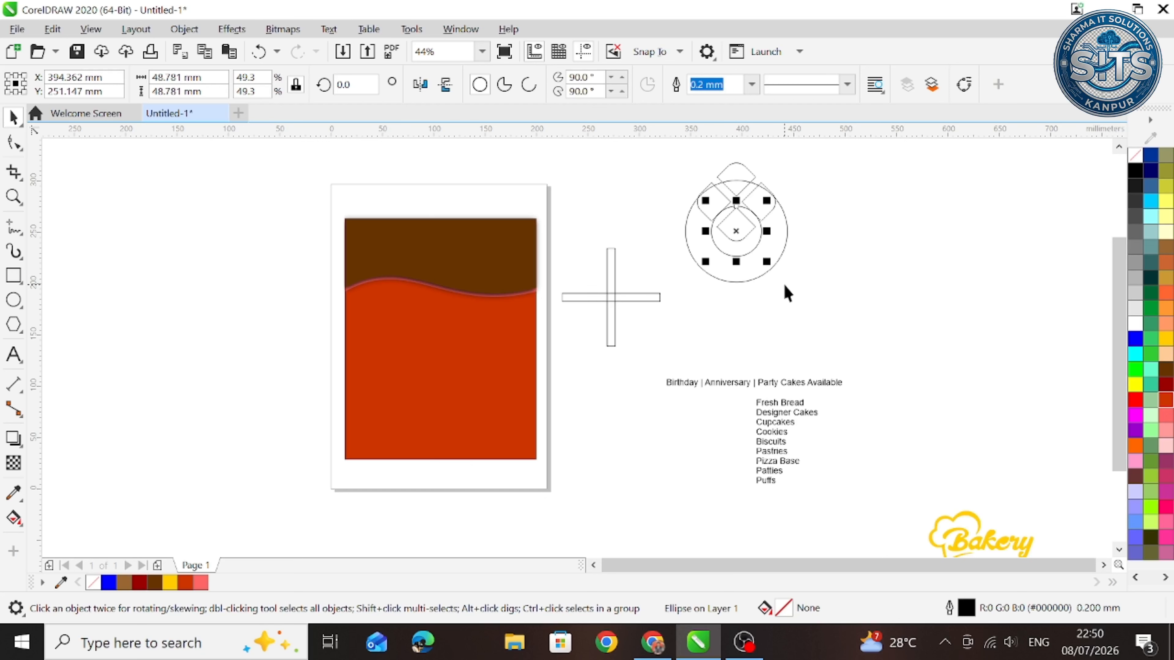
{"action": "left_click", "coordinate": [762, 276], "text": "shift"}
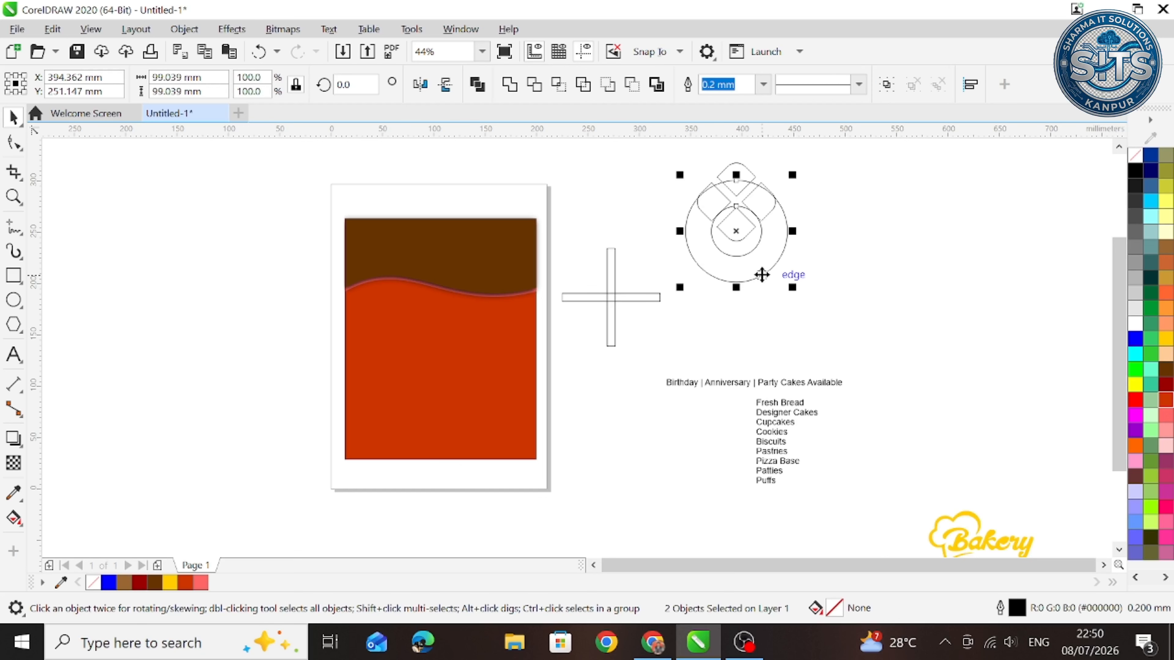
{"action": "left_click", "coordinate": [534, 87]}
Move the leftover small circle far aside and place the ring below the four-piece shape
{"action": "left_click", "coordinate": [868, 254]}
{"action": "left_click_drag", "start_coordinate": [734, 253], "coordinate": [976, 253]}
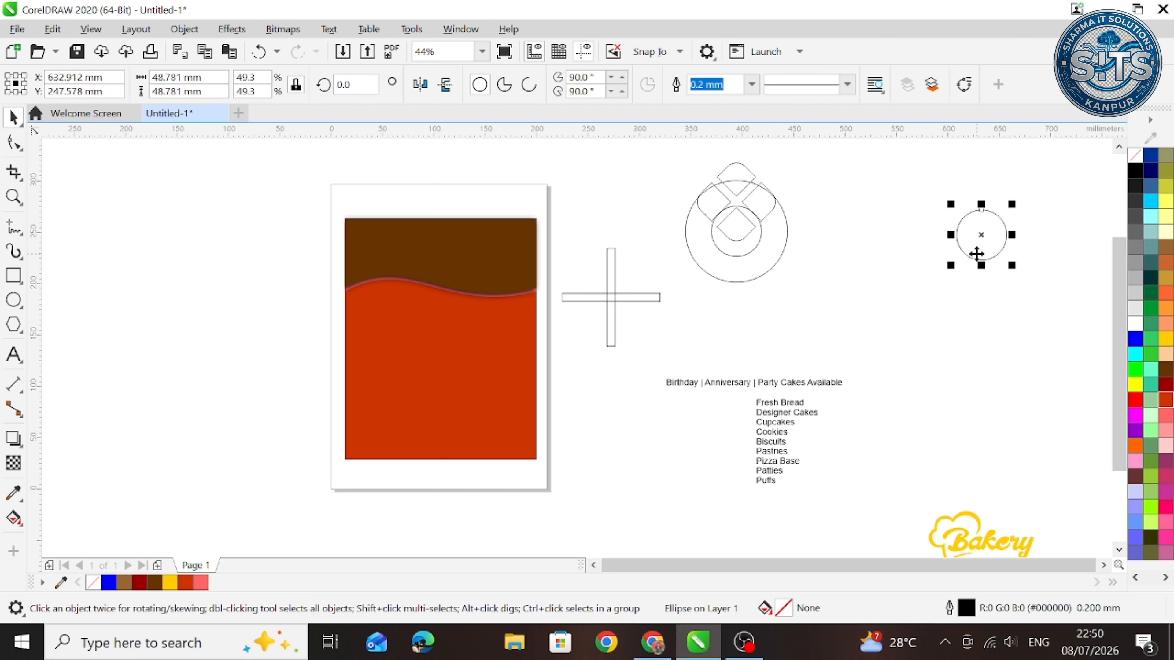
{"action": "left_click_drag", "start_coordinate": [755, 289], "coordinate": [749, 356]}
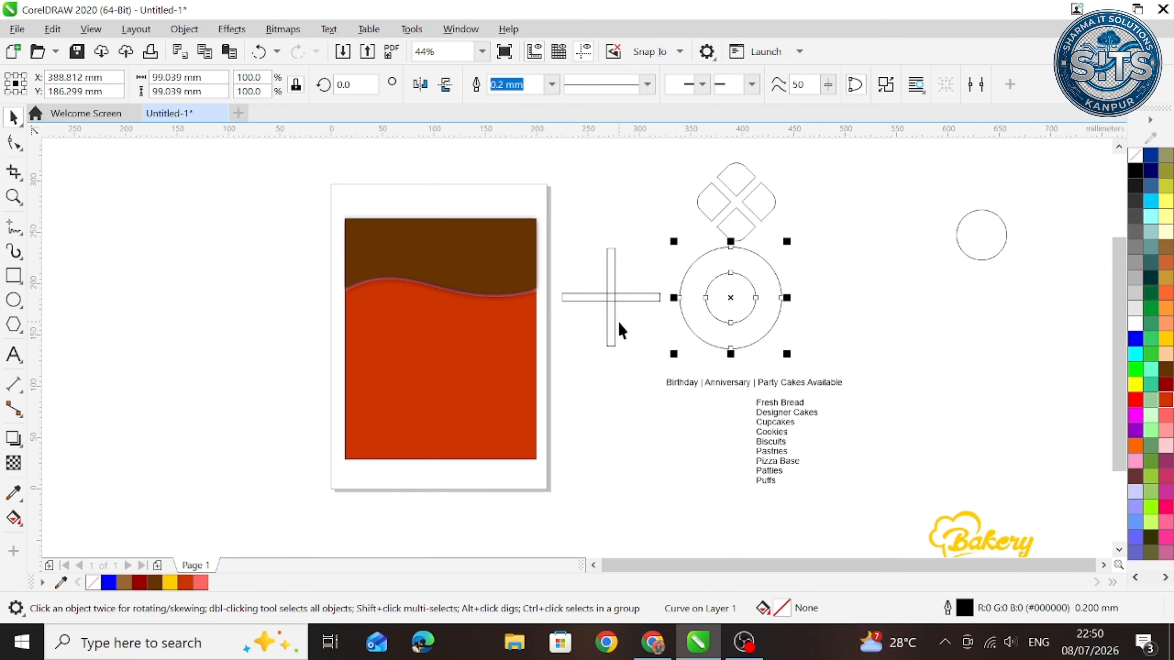
Move the horizontal bar onto the ring, lengthen it to about 166 mm and center it on the ring
{"action": "left_click_drag", "start_coordinate": [632, 302], "coordinate": [815, 299]}
{"action": "left_click", "coordinate": [745, 327], "text": "shift"}
{"action": "key", "text": "c"}
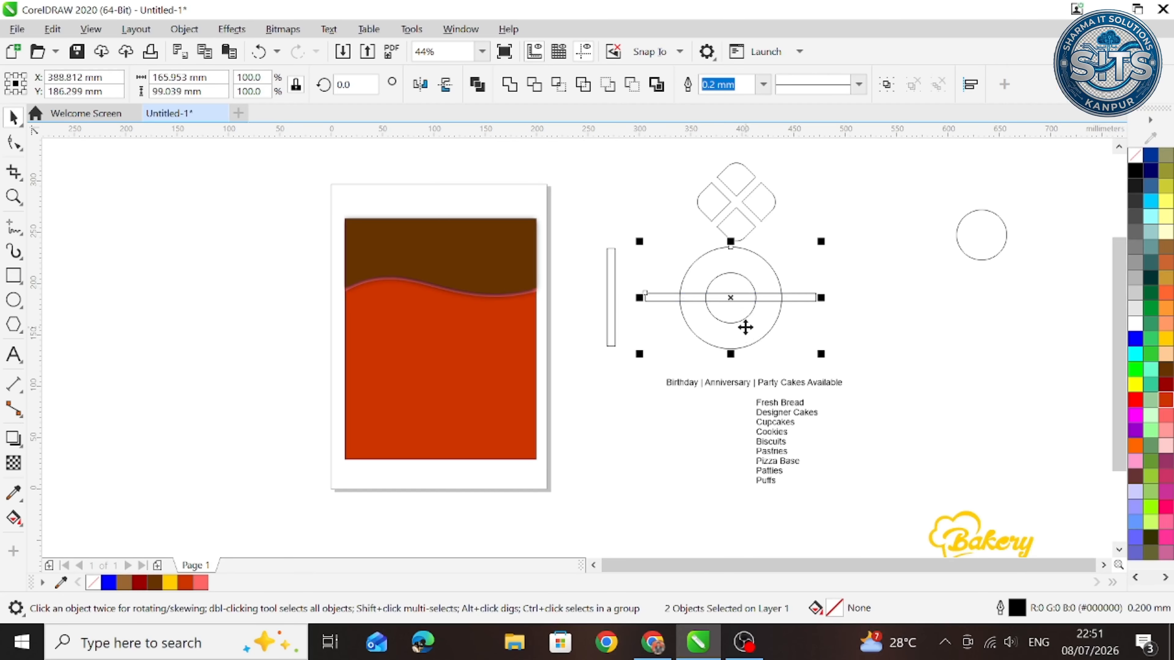
Duplicate the bar and ring around their center at 45° intervals and move the four-piece shape beside the small circle
{"action": "left_click", "coordinate": [734, 300]}
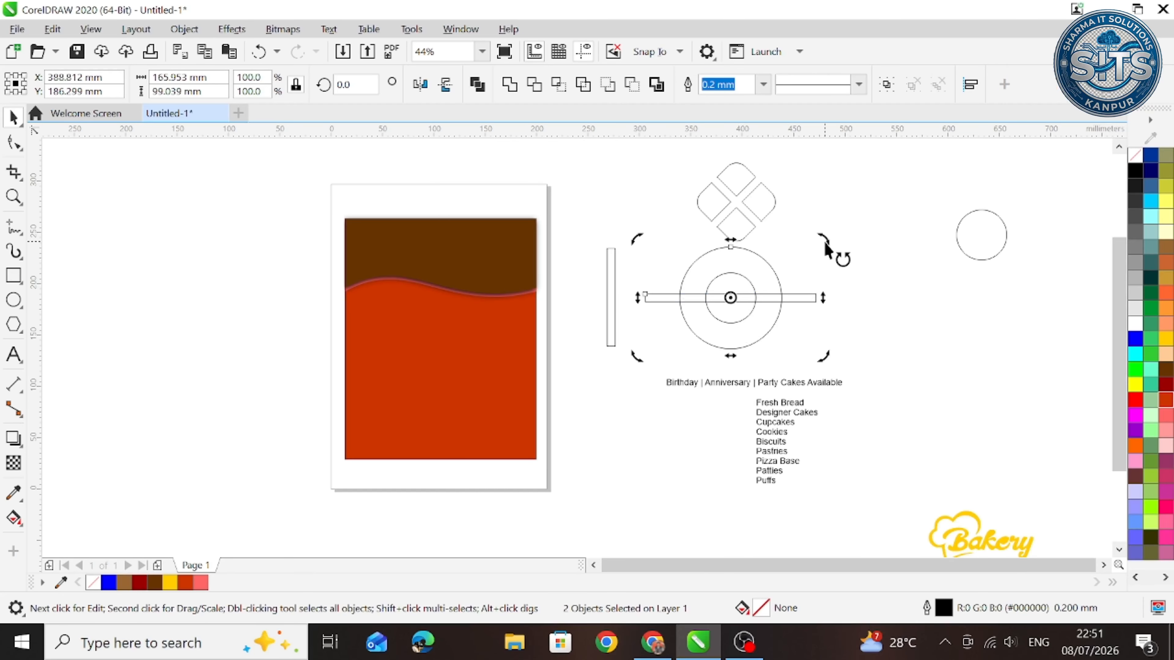
{"action": "left_click_drag", "start_coordinate": [834, 249], "coordinate": [850, 330]}
{"action": "key", "text": "ctrl+r"}
{"action": "key", "text": "ctrl+r"}
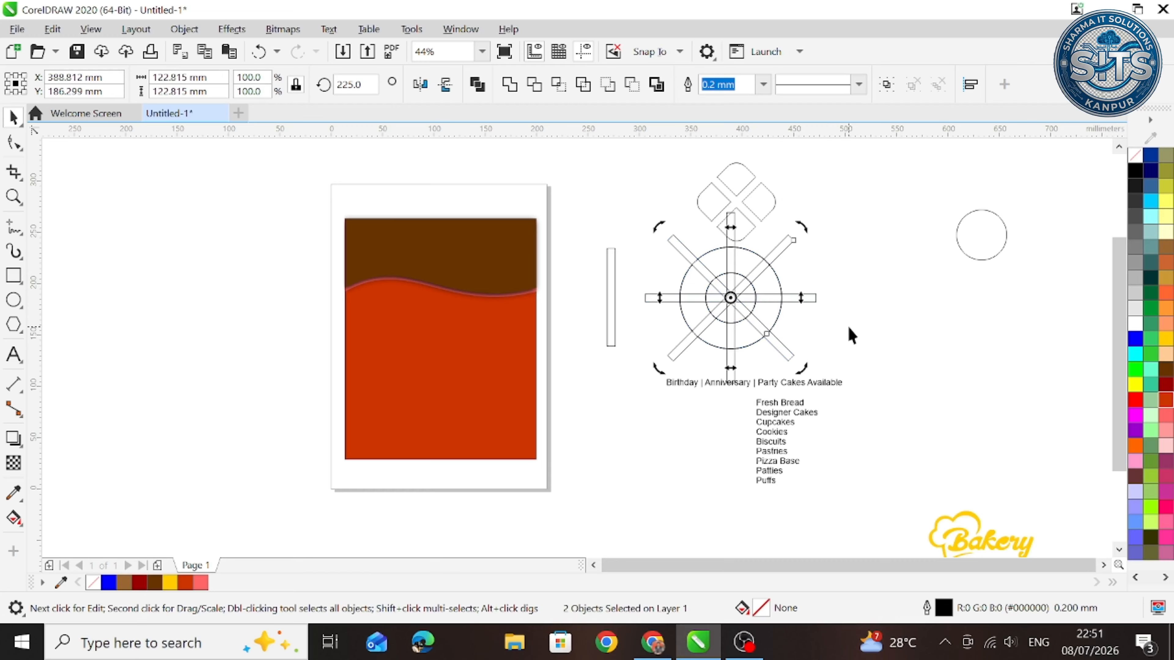
{"action": "left_click_drag", "start_coordinate": [735, 197], "coordinate": [933, 193]}
Try to trim all the overlapping bars and rings together, and undo the trim
{"action": "left_click_drag", "start_coordinate": [628, 187], "coordinate": [667, 229]}
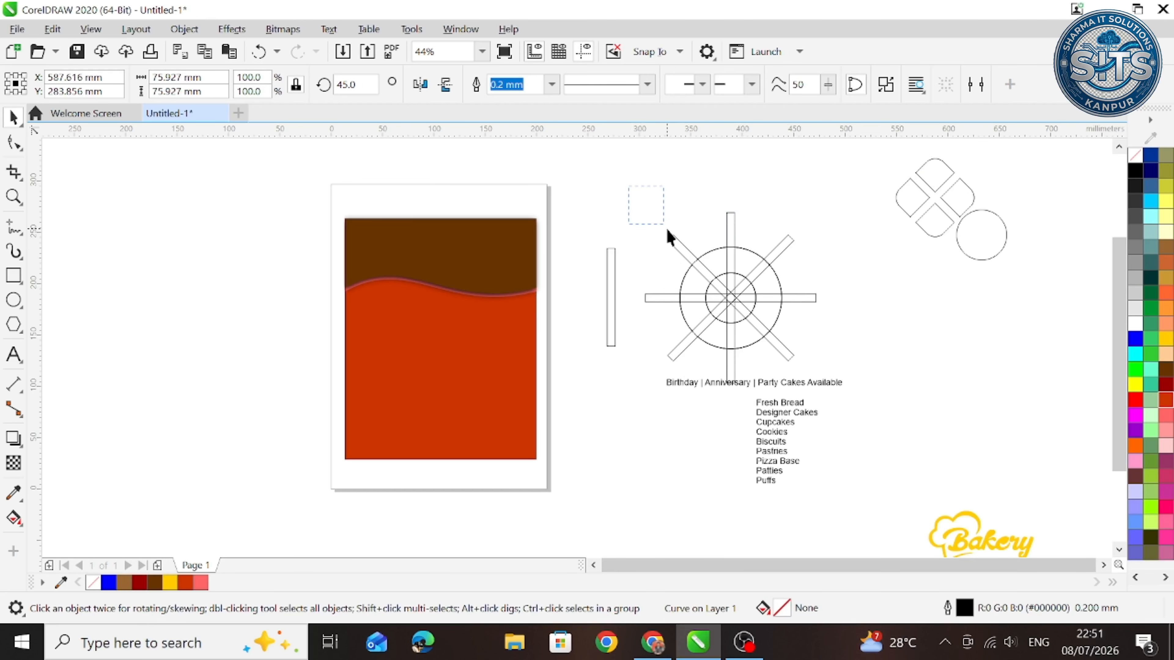
{"action": "left_click_drag", "start_coordinate": [799, 369], "coordinate": [823, 374]}
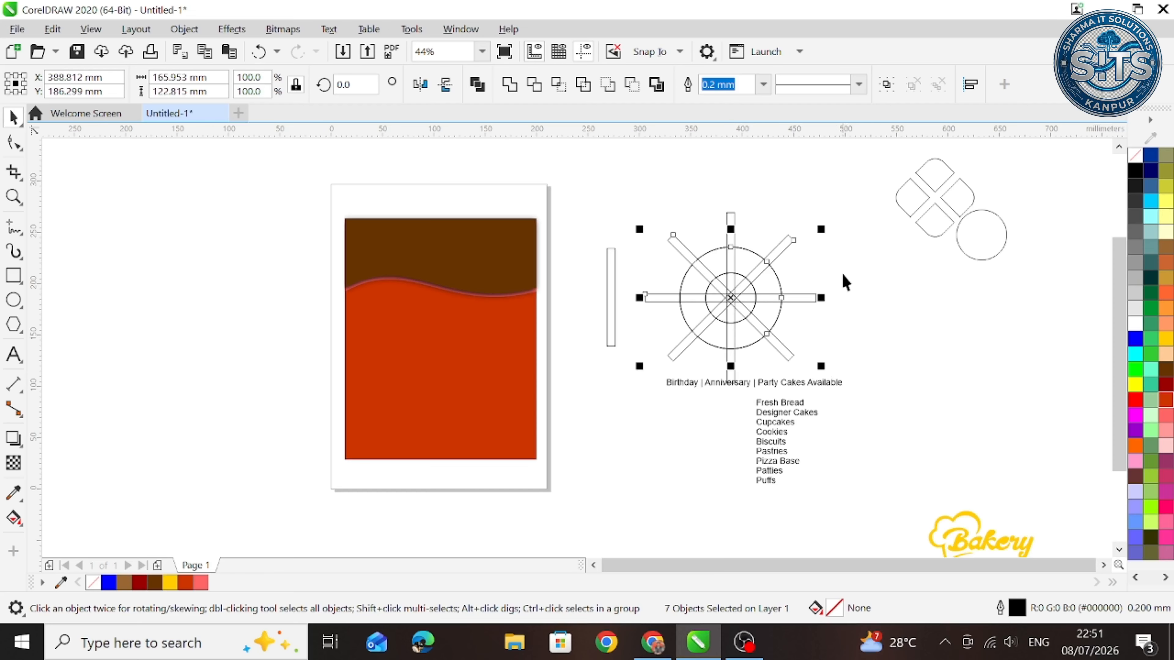
{"action": "left_click", "coordinate": [525, 88]}
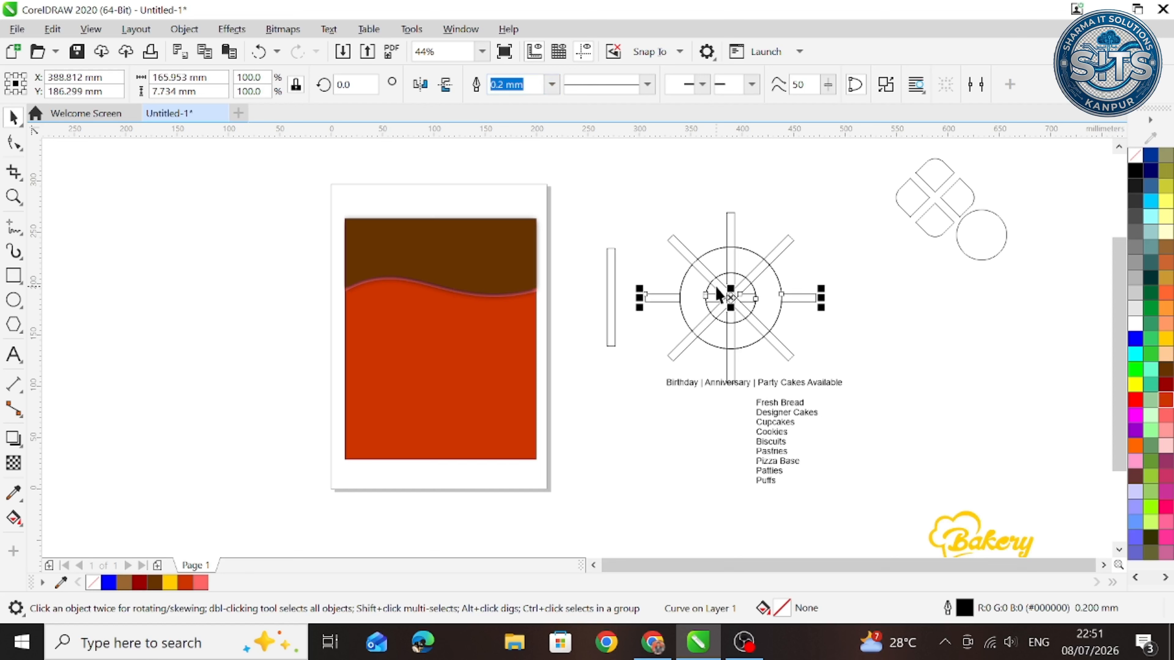
{"action": "key", "text": "ctrl+z"}
{"action": "left_click", "coordinate": [875, 370]}
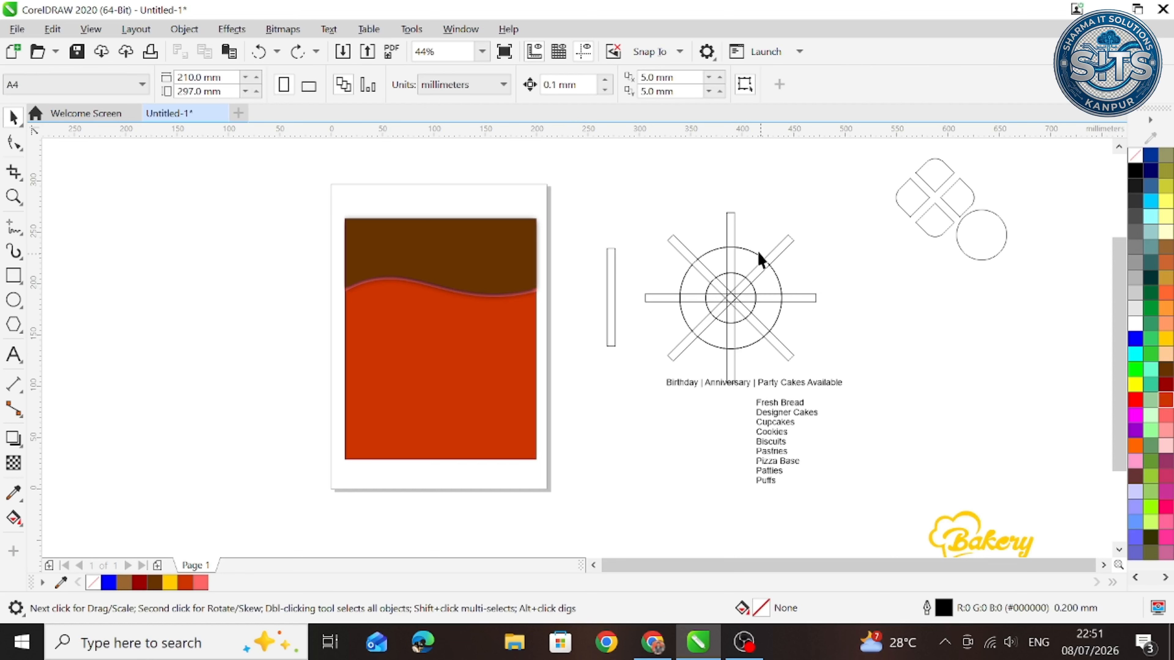
Trim the vertical bar and the diagonal bar descending to the right out of the ring, one after the other
{"action": "left_click", "coordinate": [727, 223]}
{"action": "left_click", "coordinate": [710, 263], "text": "shift"}
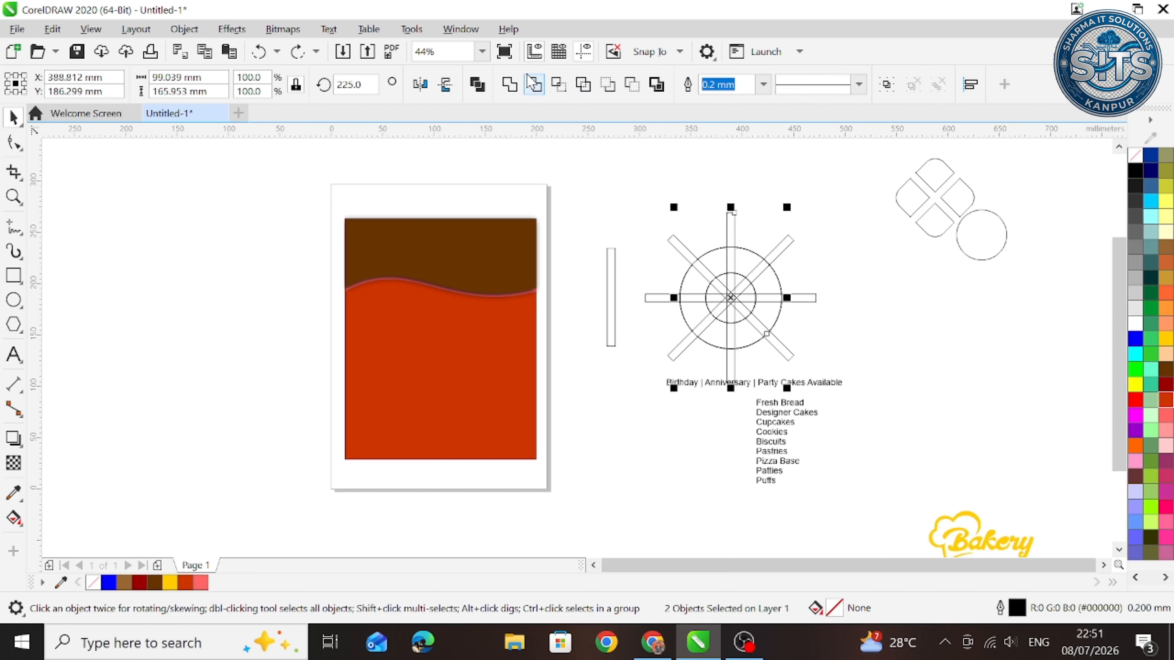
{"action": "left_click", "coordinate": [532, 86]}
{"action": "left_click", "coordinate": [685, 252]}
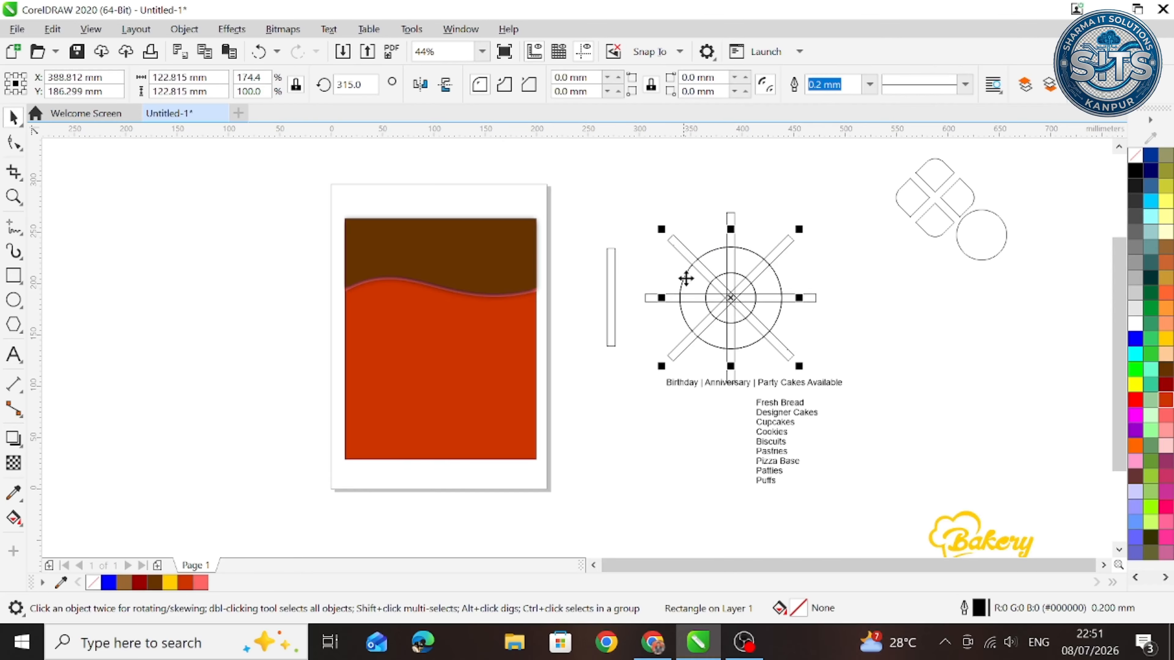
{"action": "left_click", "coordinate": [685, 279], "text": "shift"}
{"action": "left_click", "coordinate": [532, 86]}
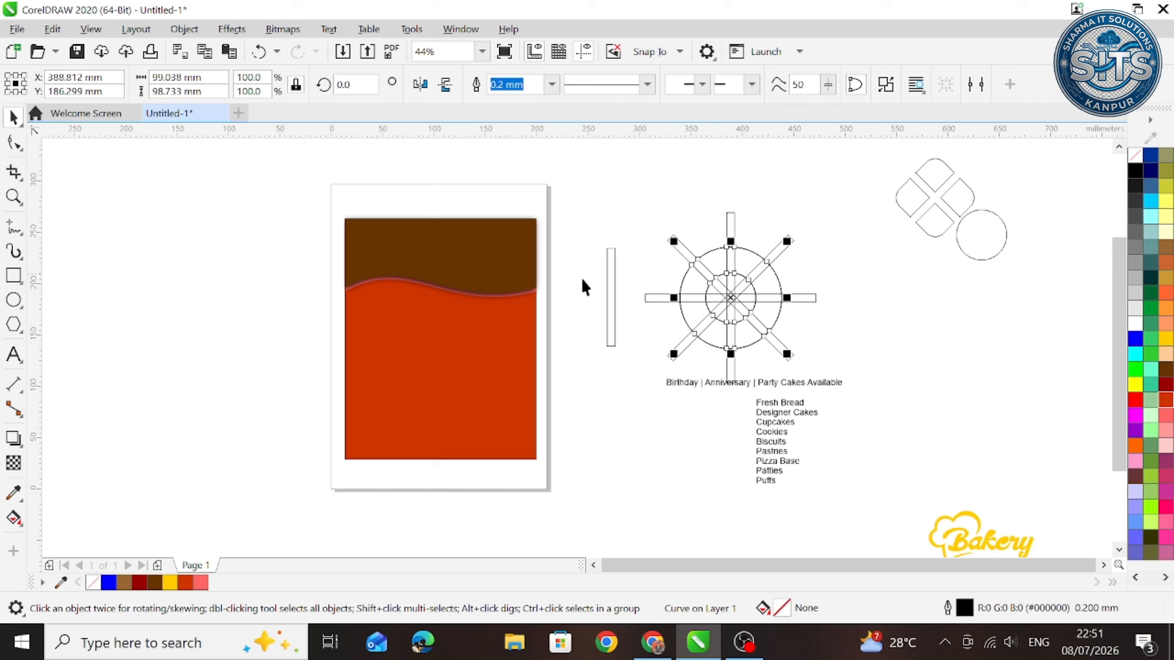
Trim the horizontal bar and the remaining diagonal bar out of the ring
{"action": "double_click", "coordinate": [656, 297]}
{"action": "left_click", "coordinate": [682, 306], "text": "shift"}
{"action": "left_click", "coordinate": [533, 90]}
{"action": "left_click", "coordinate": [710, 334], "text": "shift"}
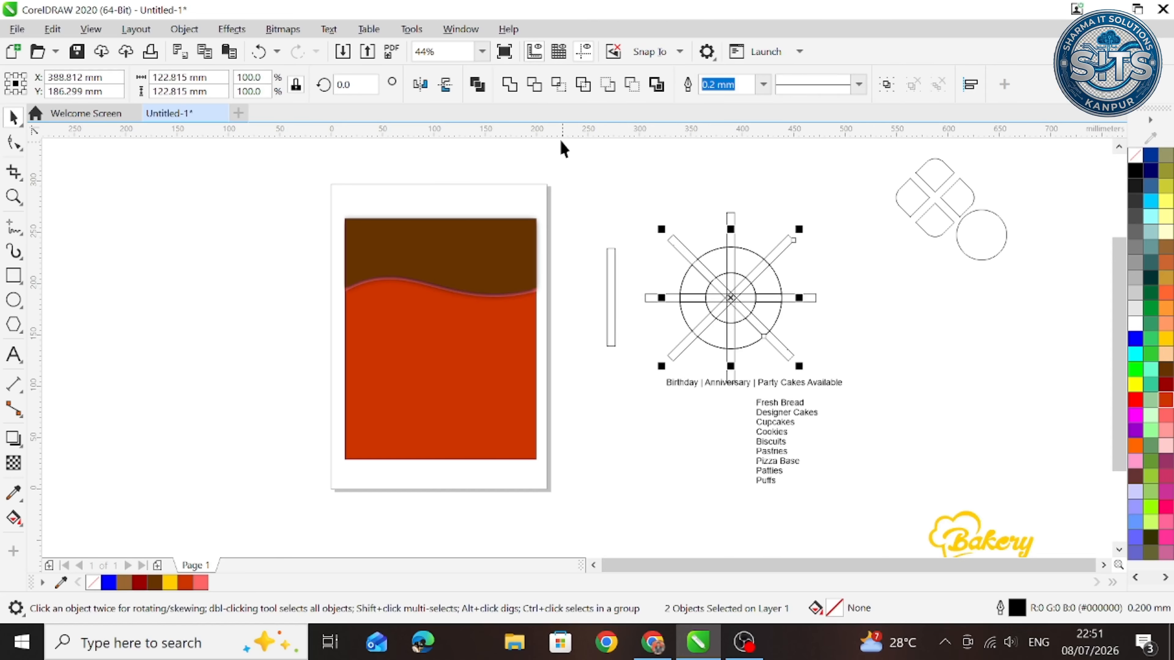
{"action": "left_click", "coordinate": [535, 87]}
Move the four bars off the ring and place the eight-segment ring to the left of the page
{"action": "left_click_drag", "start_coordinate": [784, 354], "coordinate": [902, 336]}
{"action": "left_click_drag", "start_coordinate": [788, 314], "coordinate": [998, 357]}
{"action": "left_click_drag", "start_coordinate": [727, 238], "coordinate": [640, 197]}
{"action": "left_click_drag", "start_coordinate": [774, 261], "coordinate": [742, 185]}
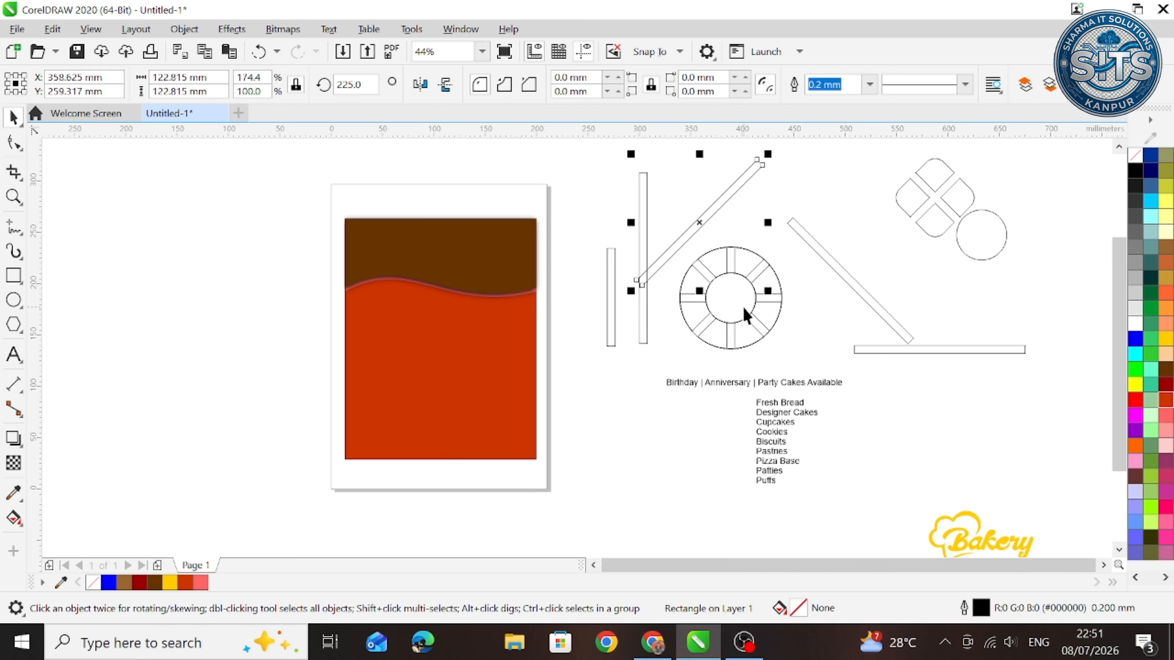
{"action": "left_click", "coordinate": [726, 289]}
{"action": "left_click_drag", "start_coordinate": [715, 262], "coordinate": [229, 307]}
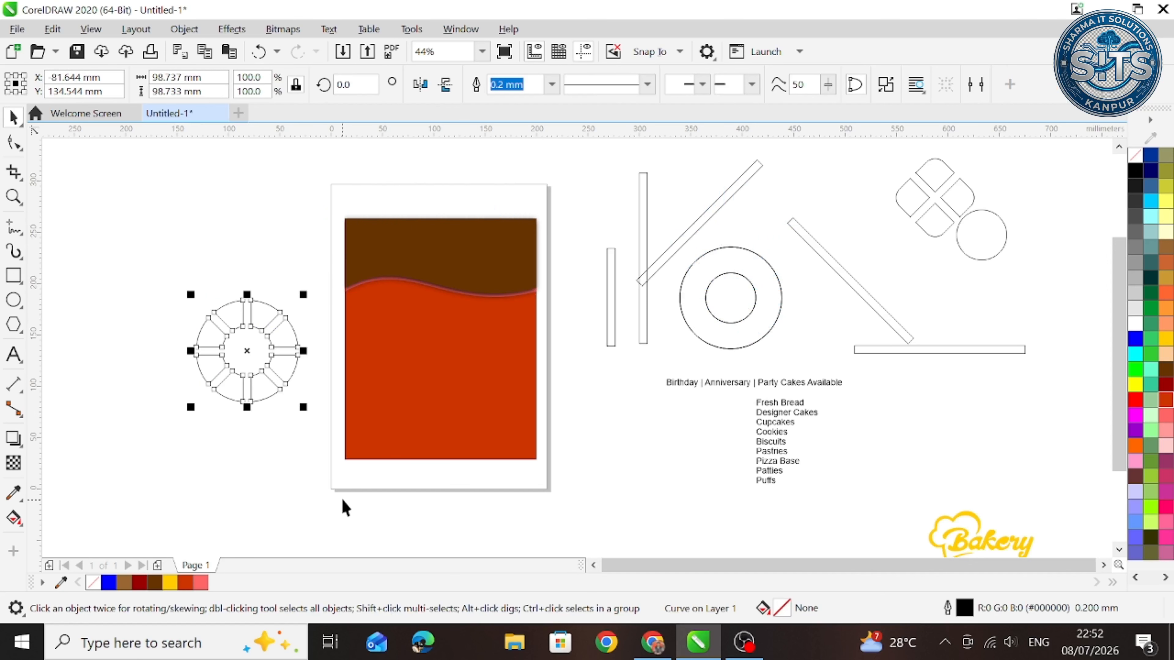
Delete all the leftover bars and the uncut ring to the right of the page
{"action": "left_click", "coordinate": [643, 194]}
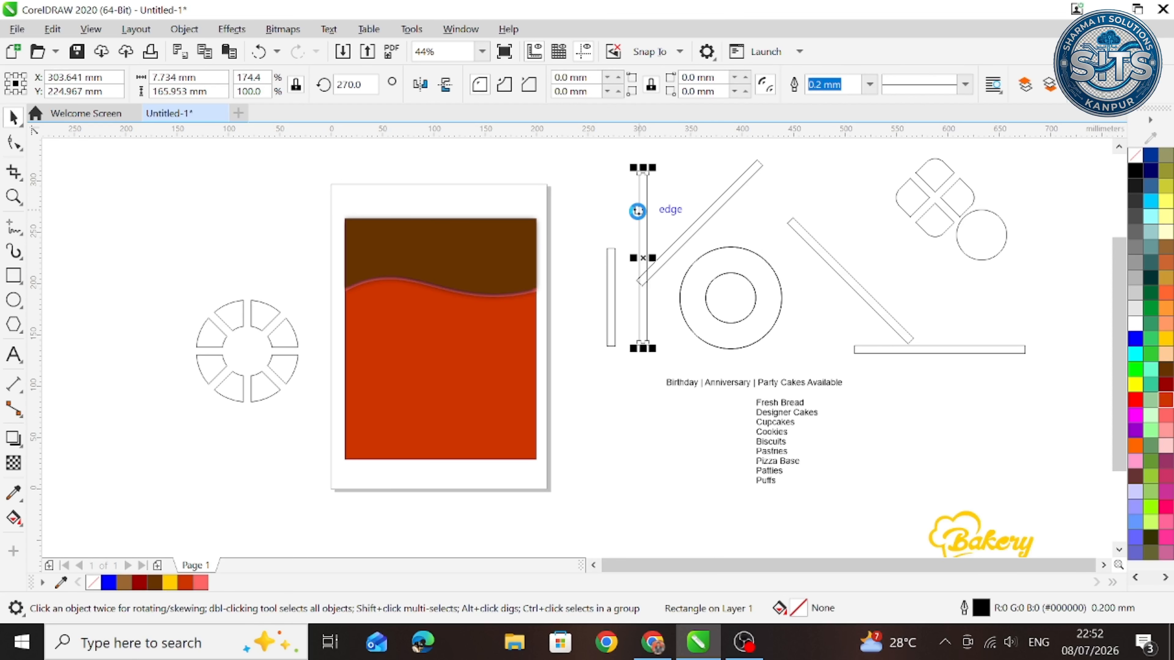
{"action": "key", "text": "Delete"}
{"action": "left_click", "coordinate": [665, 263]}
{"action": "key", "text": "Delete"}
{"action": "left_click", "coordinate": [613, 312]}
{"action": "key", "text": "Delete"}
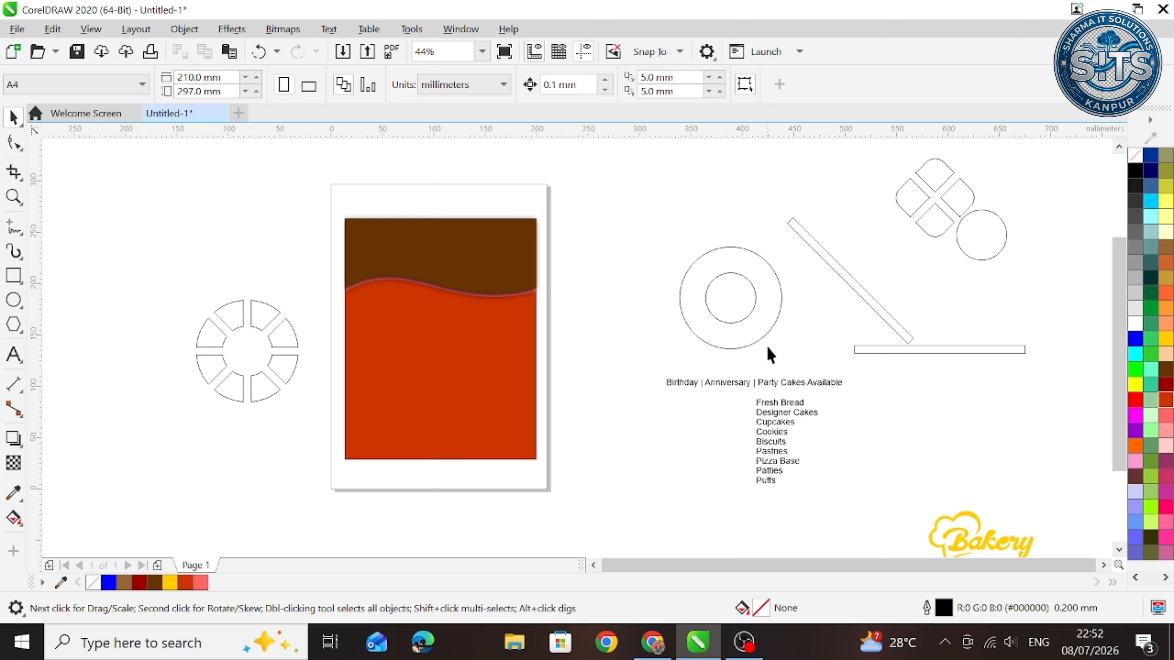
{"action": "left_click", "coordinate": [758, 340]}
{"action": "key", "text": "Delete"}
{"action": "left_click", "coordinate": [845, 274]}
{"action": "key", "text": "Delete"}
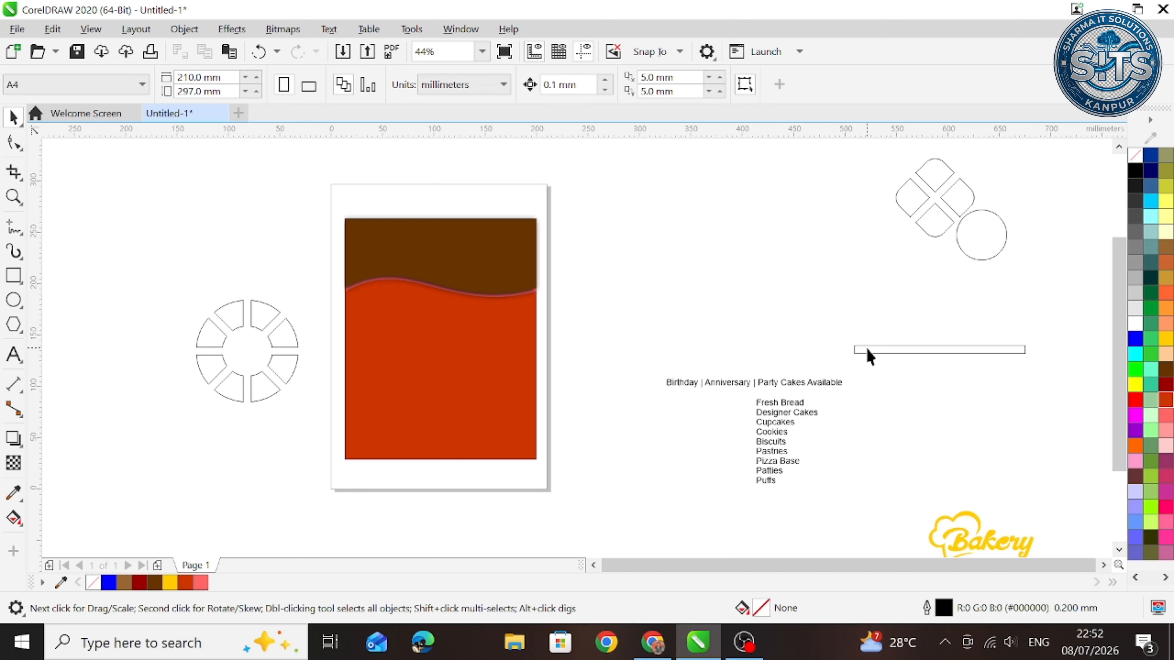
{"action": "left_click", "coordinate": [867, 350]}
{"action": "key", "text": "Delete"}
Move the four-piece rounded shape just above the segmented ring beside the page and select the ring
{"action": "left_click_drag", "start_coordinate": [935, 229], "coordinate": [196, 285]}
{"action": "left_click", "coordinate": [235, 317]}
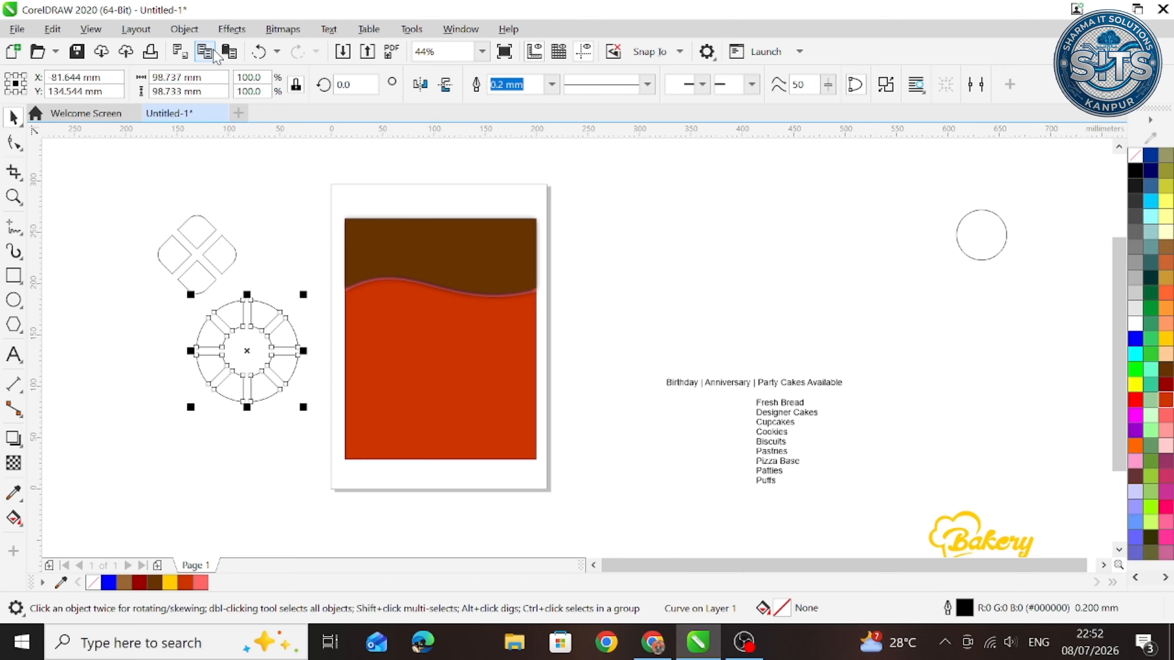
Break the segmented ring apart into separate pieces and delete its two uppermost segments
{"action": "left_click", "coordinate": [184, 29]}
{"action": "left_click", "coordinate": [255, 379]}
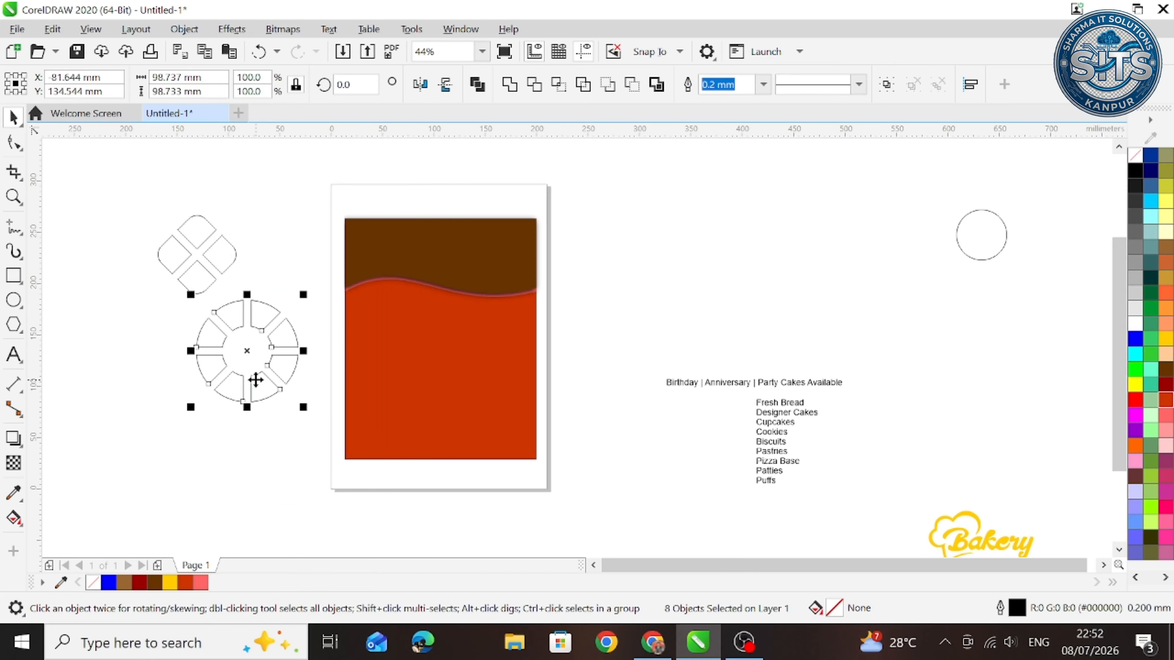
{"action": "left_click", "coordinate": [230, 340]}
{"action": "left_click", "coordinate": [233, 316]}
{"action": "key", "text": "Delete"}
{"action": "left_click", "coordinate": [261, 315]}
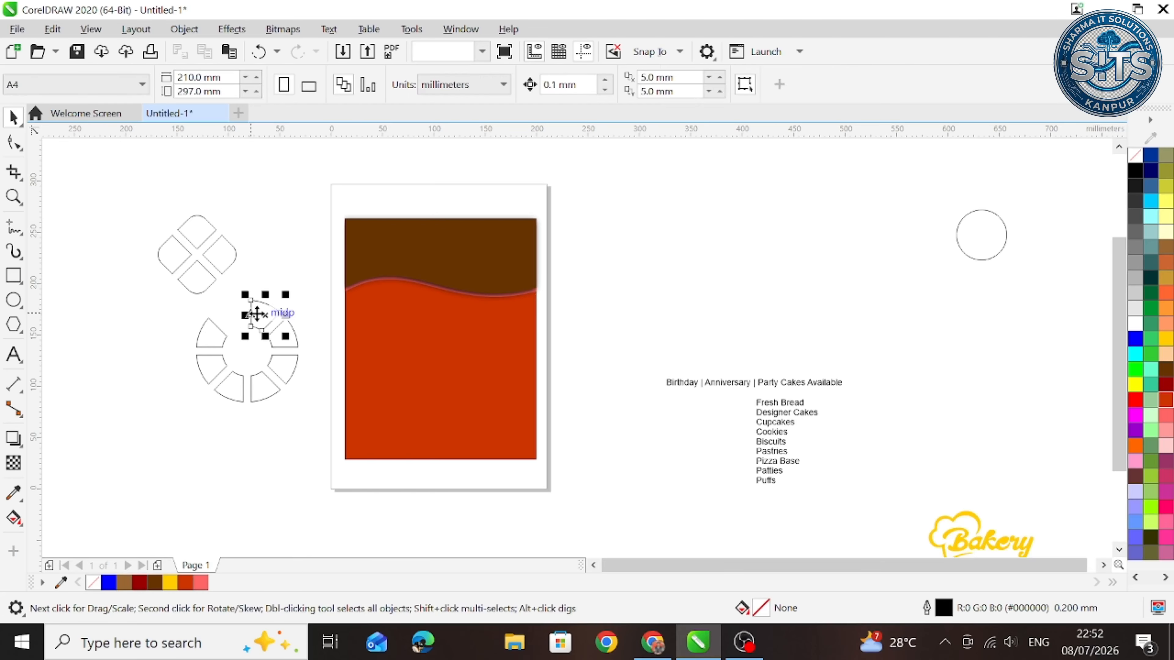
{"action": "key", "text": "Delete"}
Move the four-piece rounded shape down into the gap at the top of the ring segments
{"action": "left_click_drag", "start_coordinate": [221, 280], "coordinate": [258, 324]}
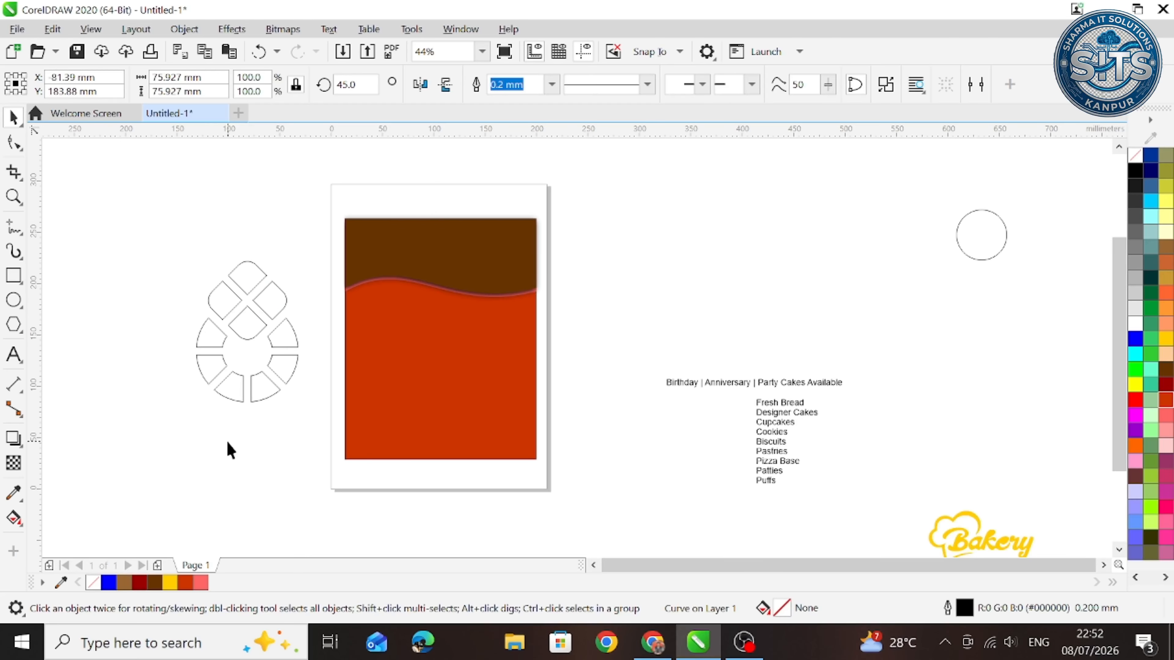
{"action": "left_click", "coordinate": [258, 367]}
{"action": "left_click_drag", "start_coordinate": [129, 200], "coordinate": [221, 301]}
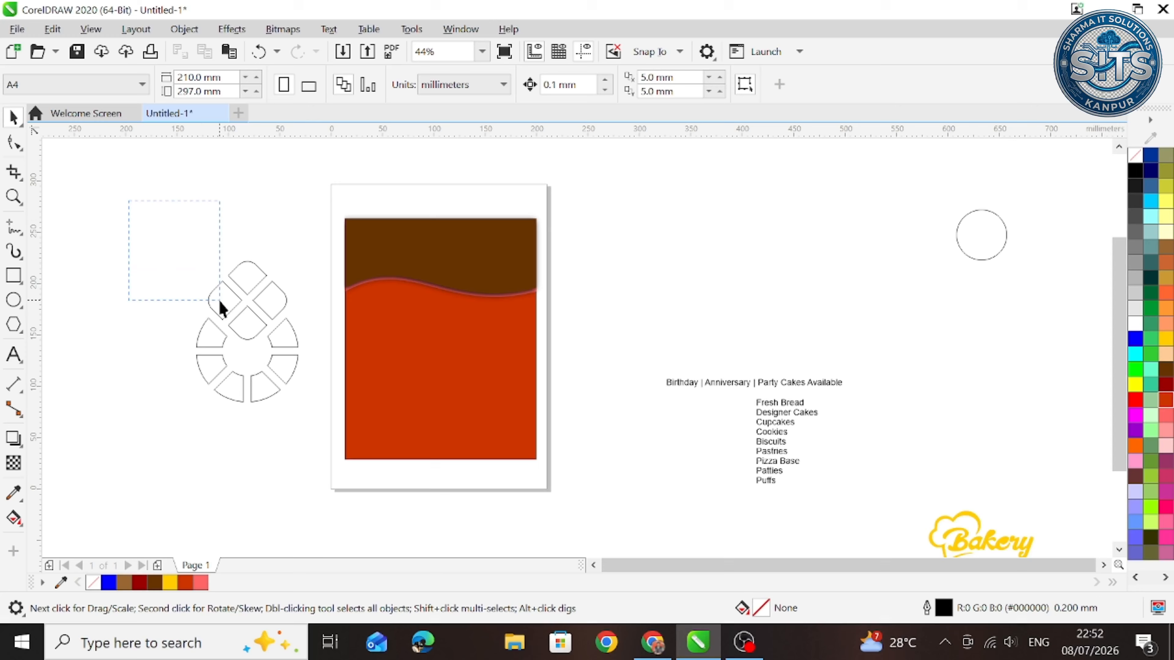
{"action": "left_click_drag", "start_coordinate": [313, 423], "coordinate": [314, 427]}
{"action": "left_click", "coordinate": [311, 415]}
Shift the four-piece shape slightly lower between the ring segments and select all seven objects of the arrangement
{"action": "key", "text": "z"}
{"action": "left_click_drag", "start_coordinate": [171, 222], "coordinate": [317, 437]}
{"action": "left_click", "coordinate": [573, 351]}
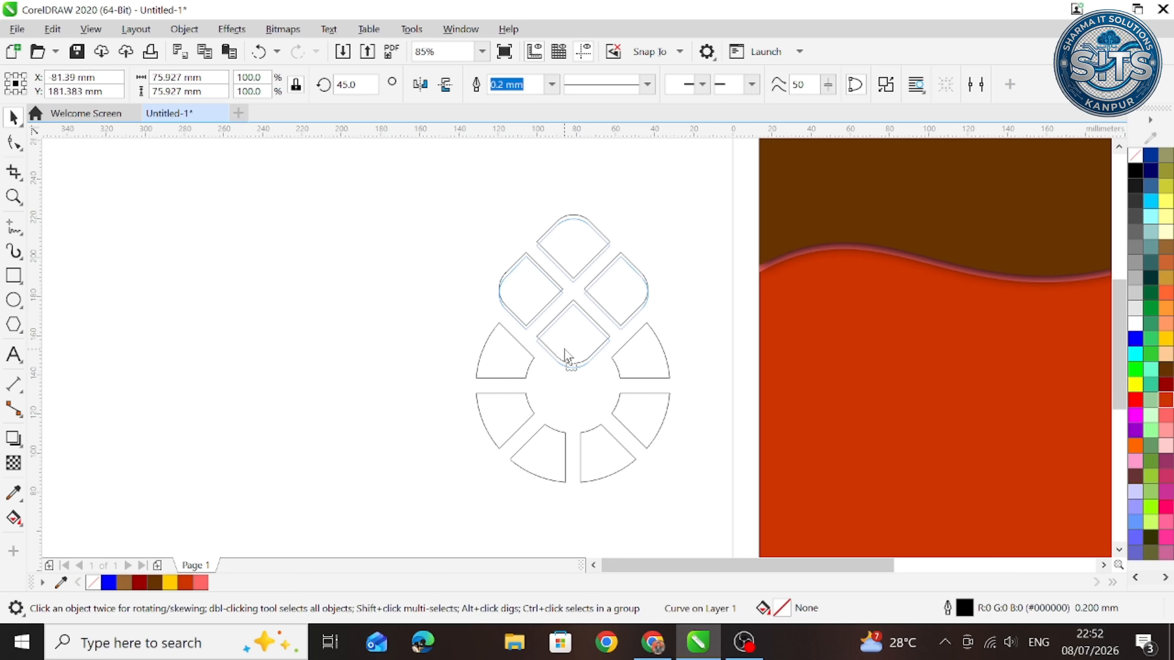
{"action": "left_click_drag", "start_coordinate": [568, 358], "coordinate": [574, 375]}
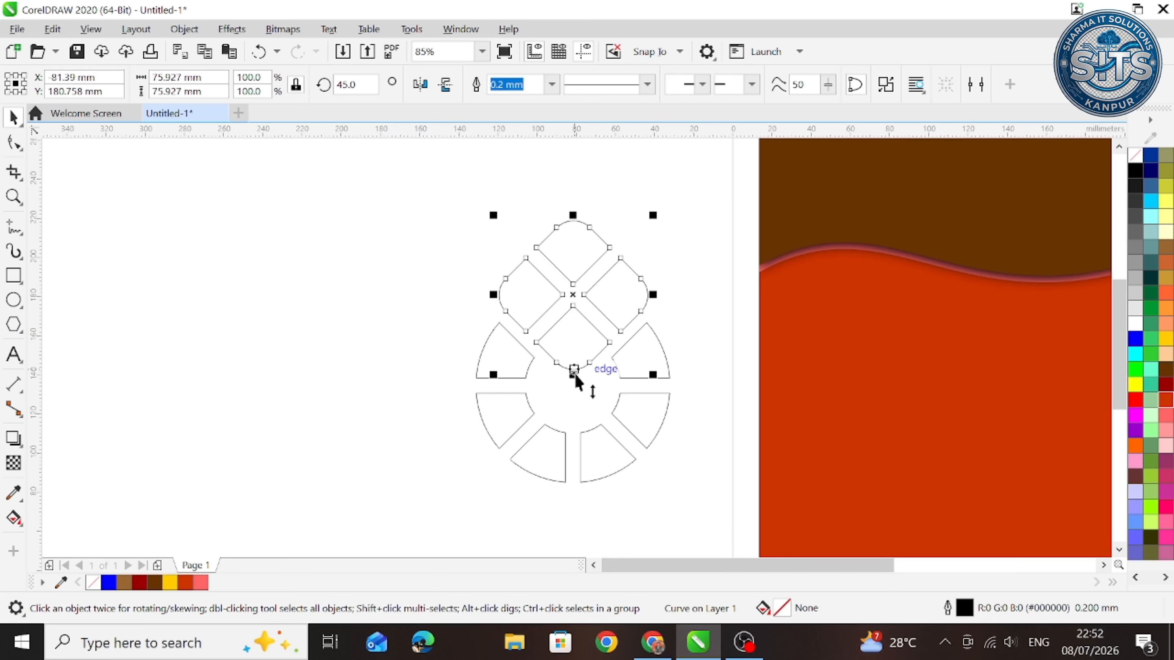
{"action": "left_click_drag", "start_coordinate": [406, 189], "coordinate": [559, 331]}
{"action": "left_click_drag", "start_coordinate": [692, 500], "coordinate": [696, 500]}
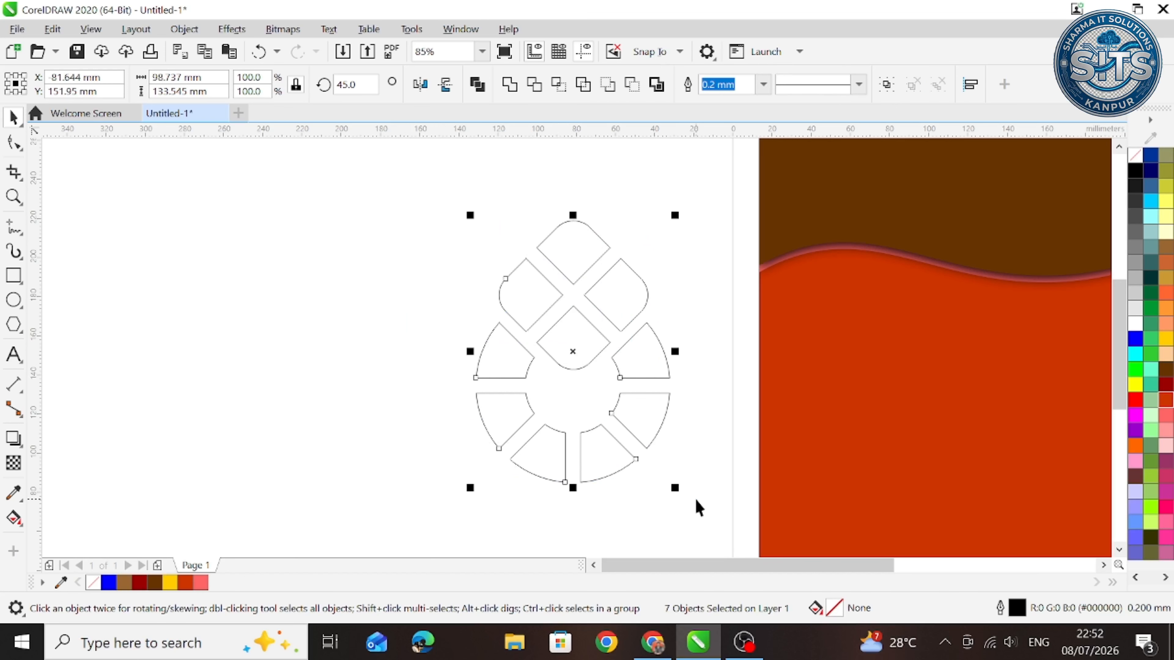
{"action": "scroll", "coordinate": [696, 508], "scroll_direction": "down", "scroll_amount": 3}
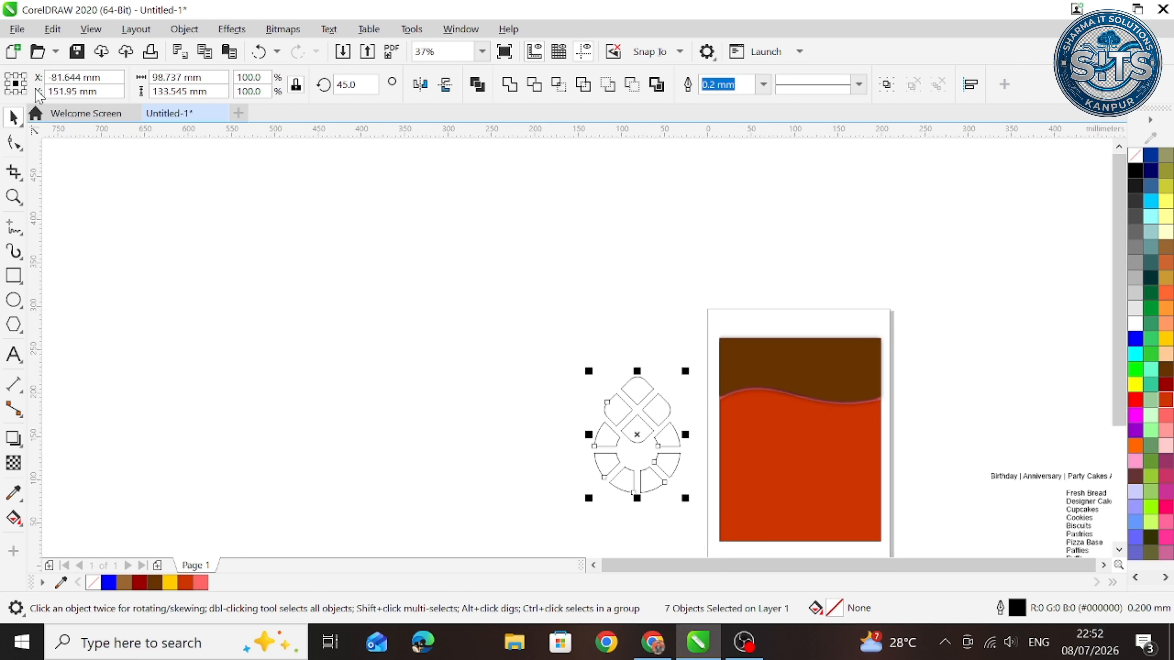
Import the A7 image from Downloads and place it about 235 mm wide in the empty area beside the page
{"action": "left_click", "coordinate": [16, 29]}
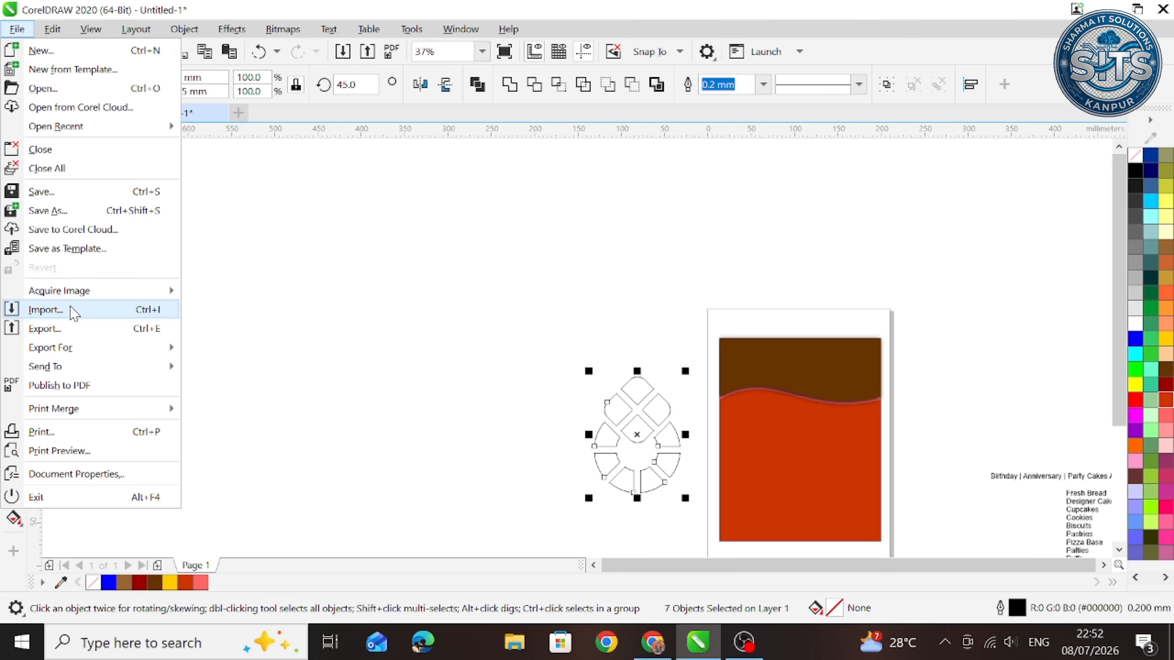
{"action": "left_click", "coordinate": [74, 314]}
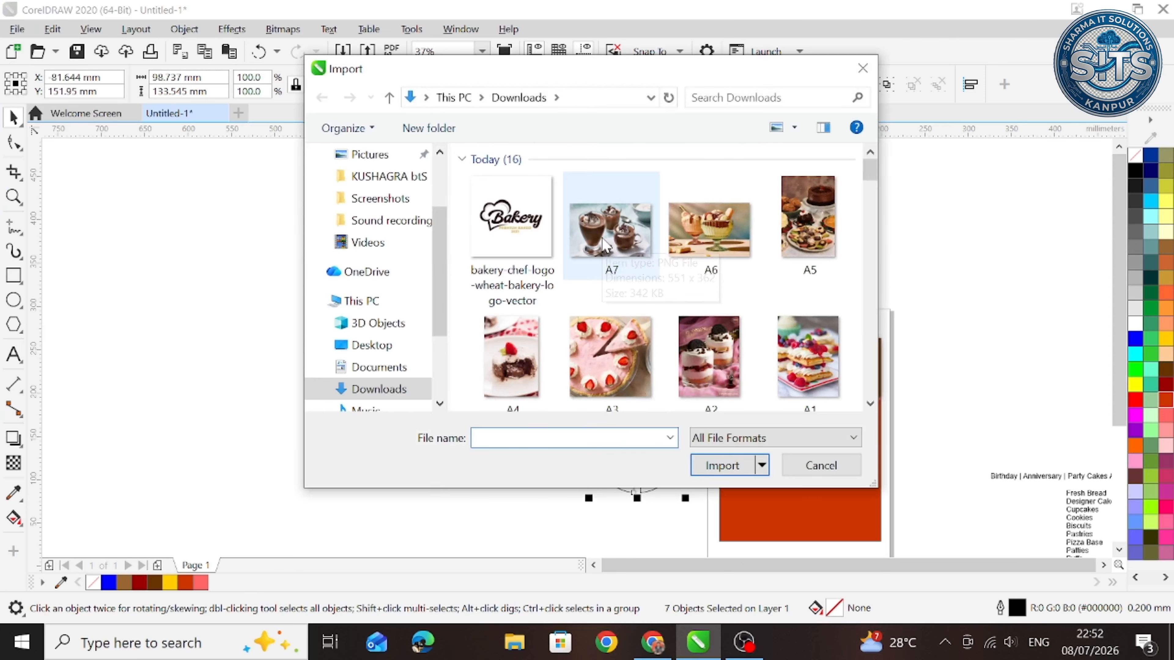
{"action": "left_click", "coordinate": [624, 253]}
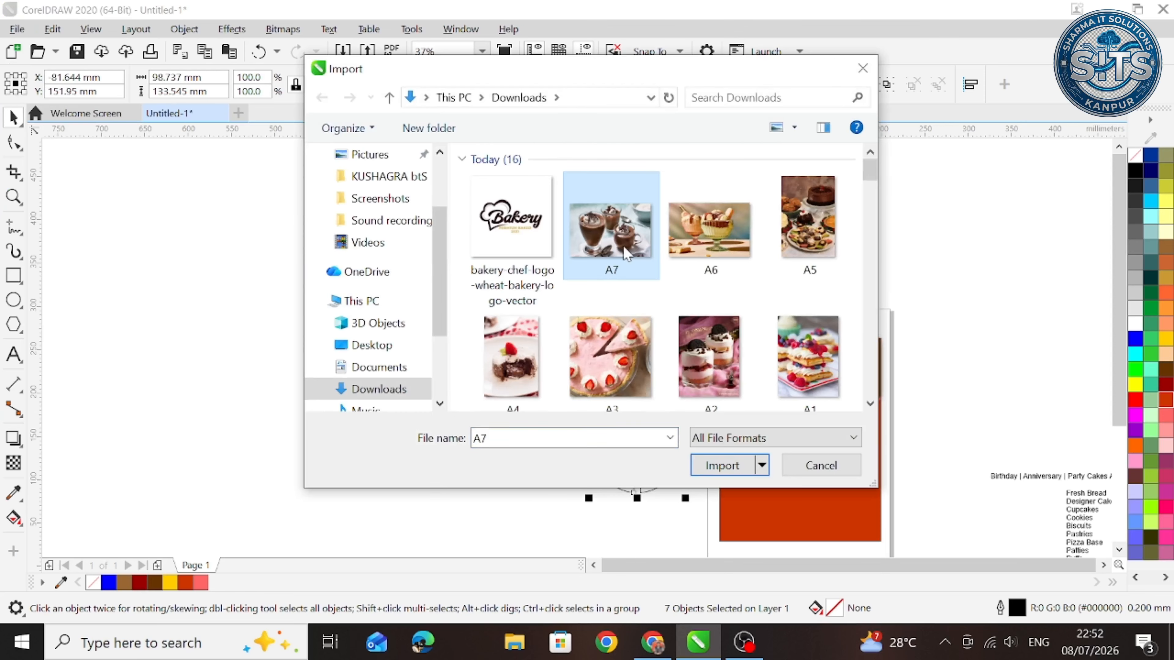
{"action": "left_click", "coordinate": [724, 466]}
{"action": "left_click_drag", "start_coordinate": [549, 404], "coordinate": [528, 406]}
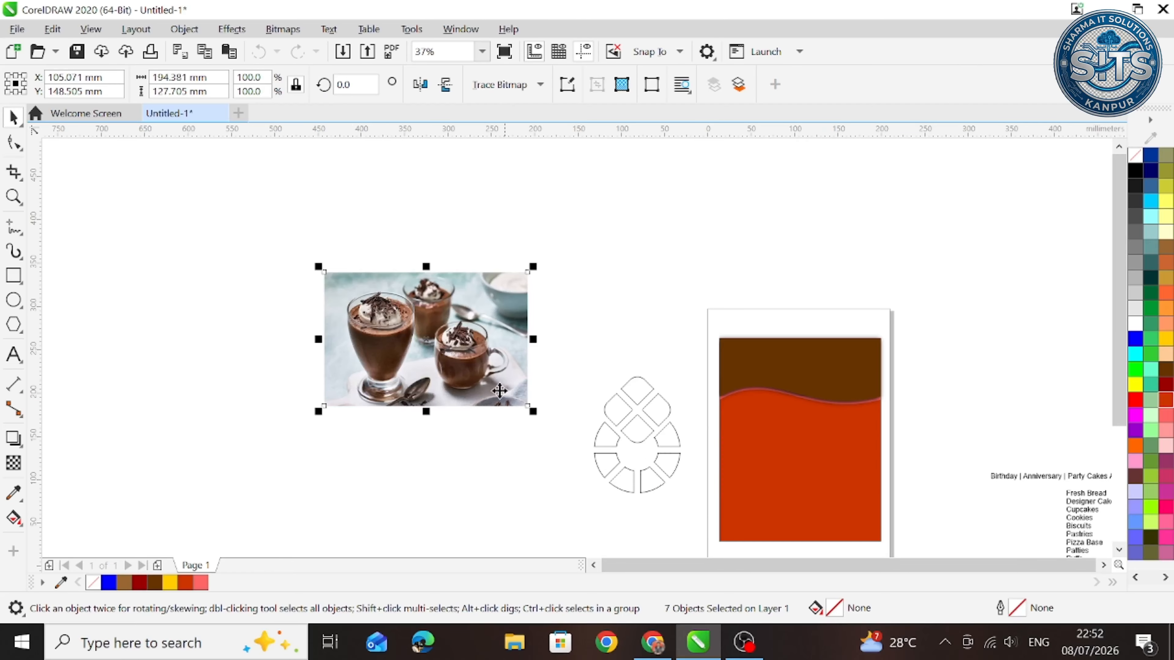
Shrink the A7 photo over the flyer header to about 200 mm wide and move it off the page above the cut shapes
{"action": "left_click_drag", "start_coordinate": [450, 358], "coordinate": [821, 378]}
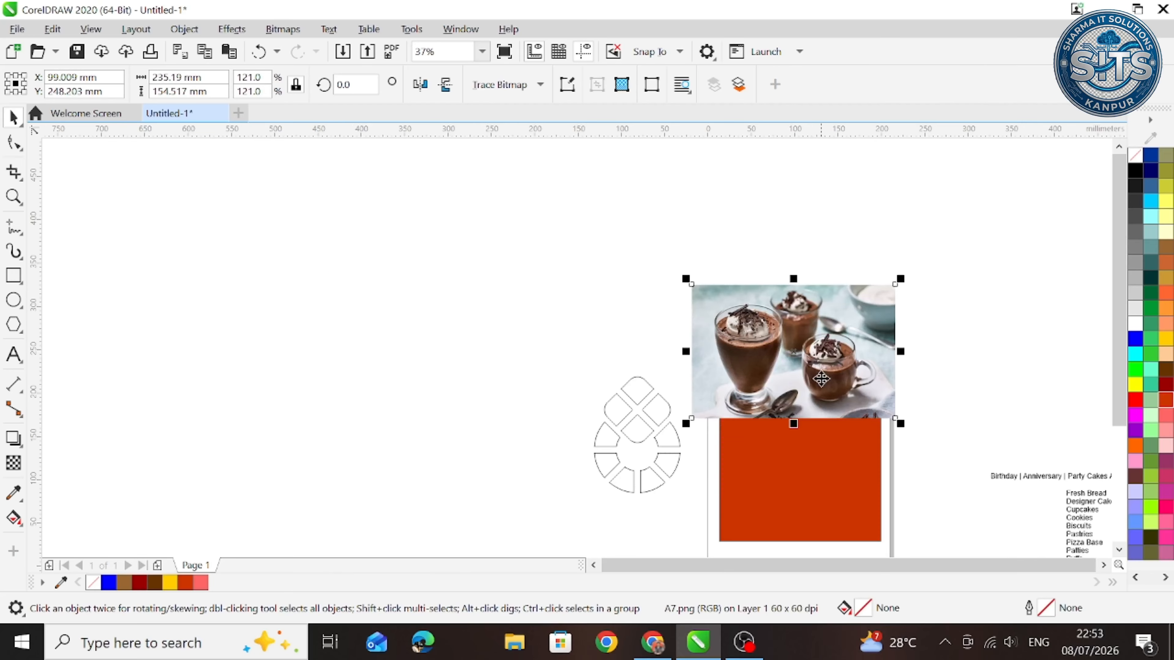
{"action": "mouse_move", "coordinate": [897, 285]}
{"action": "left_mouse_down"}
{"action": "mouse_move", "coordinate": [891, 319]}
{"action": "mouse_move", "coordinate": [892, 302]}
{"action": "left_mouse_up"}
{"action": "left_click_drag", "start_coordinate": [826, 370], "coordinate": [624, 307]}
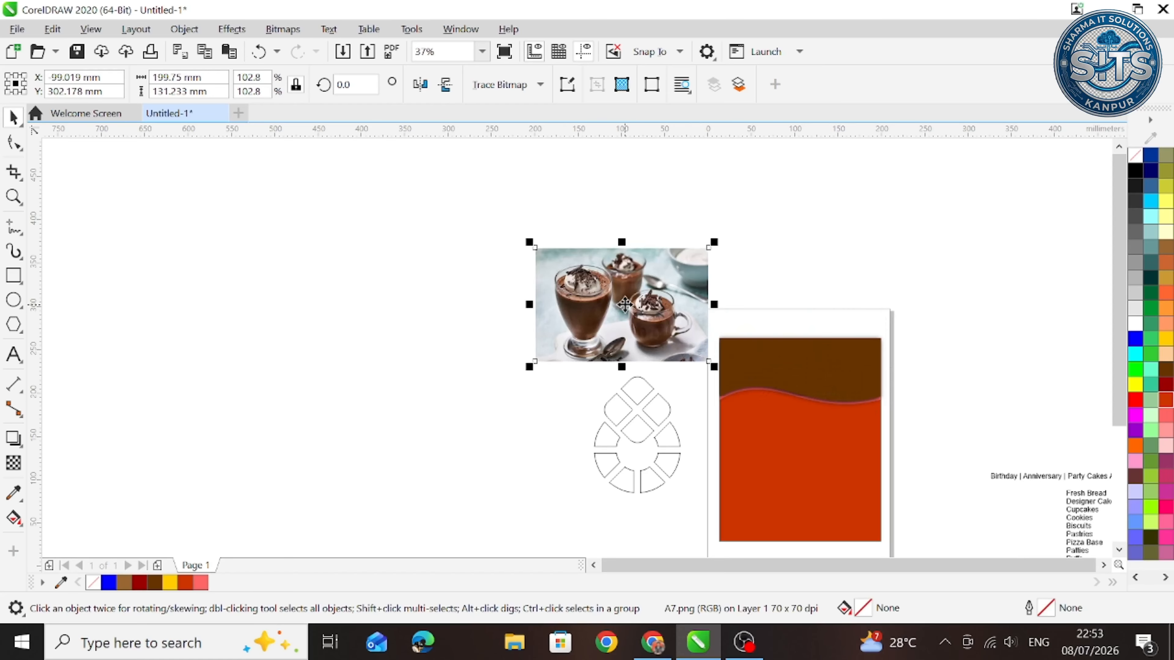
PowerClip the A7 chocolate dessert photo inside the brown wavy header shape
{"action": "left_click", "coordinate": [184, 29]}
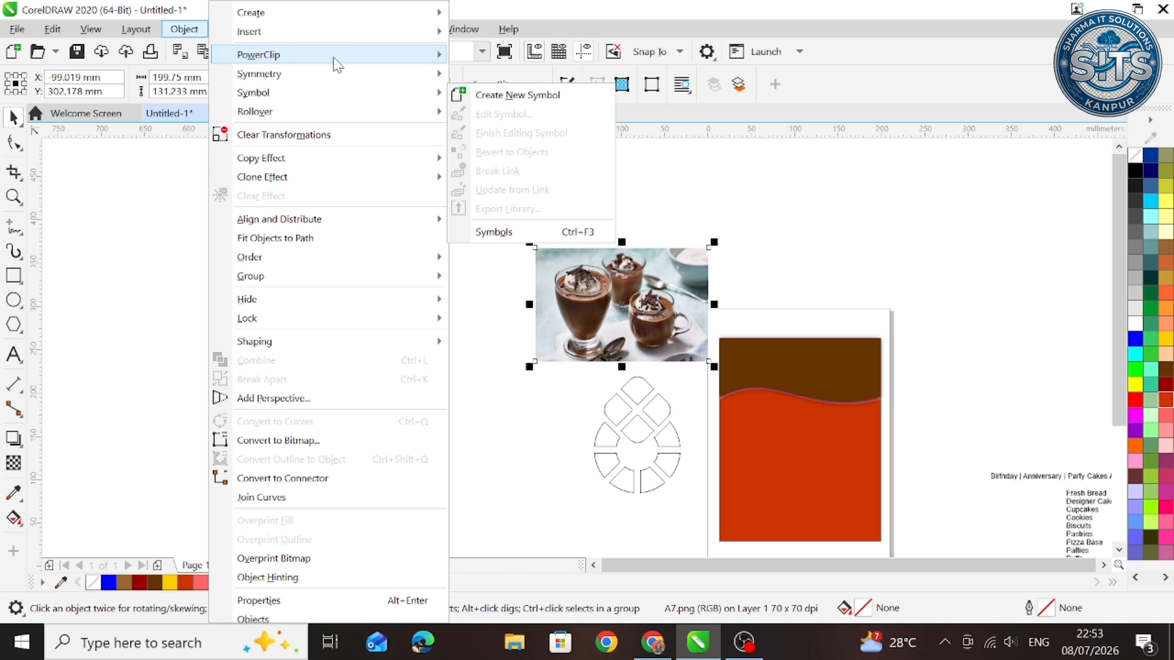
{"action": "mouse_move", "coordinate": [336, 54]}
{"action": "left_click", "coordinate": [518, 57]}
{"action": "left_click", "coordinate": [769, 356]}
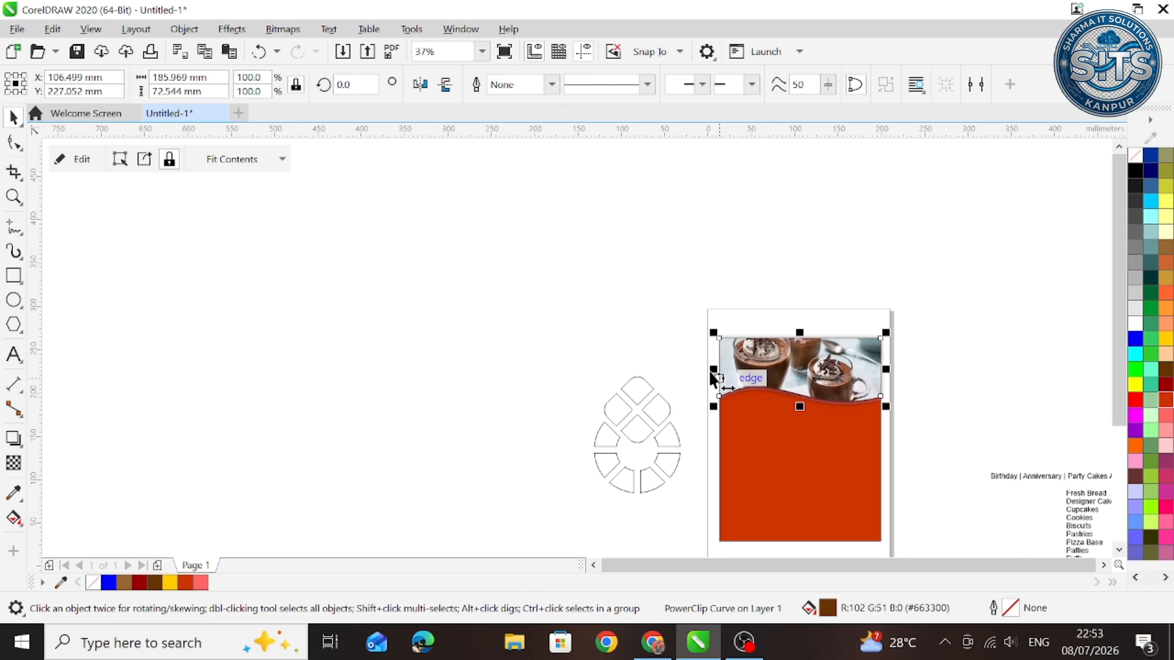
{"action": "left_click", "coordinate": [586, 334]}
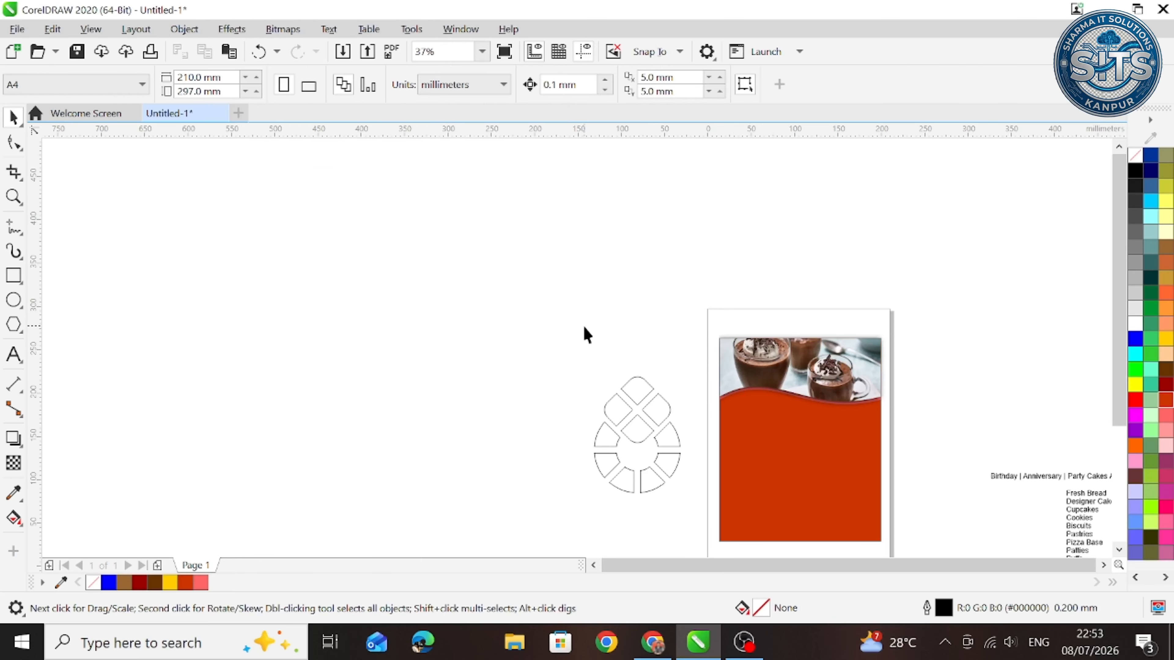
Edit the header's PowerClip contents, resizing the photo to about 186 by 102 mm to match the header's top and side edges
{"action": "double_click", "coordinate": [784, 370]}
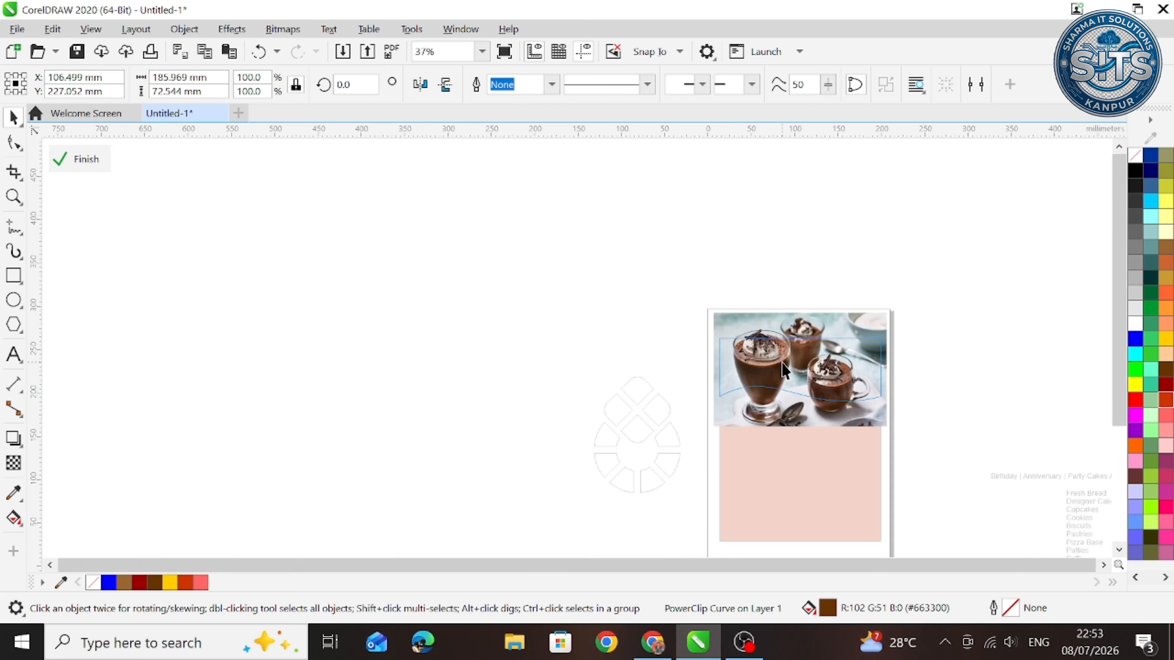
{"action": "left_click", "coordinate": [787, 315]}
{"action": "key", "text": "Escape"}
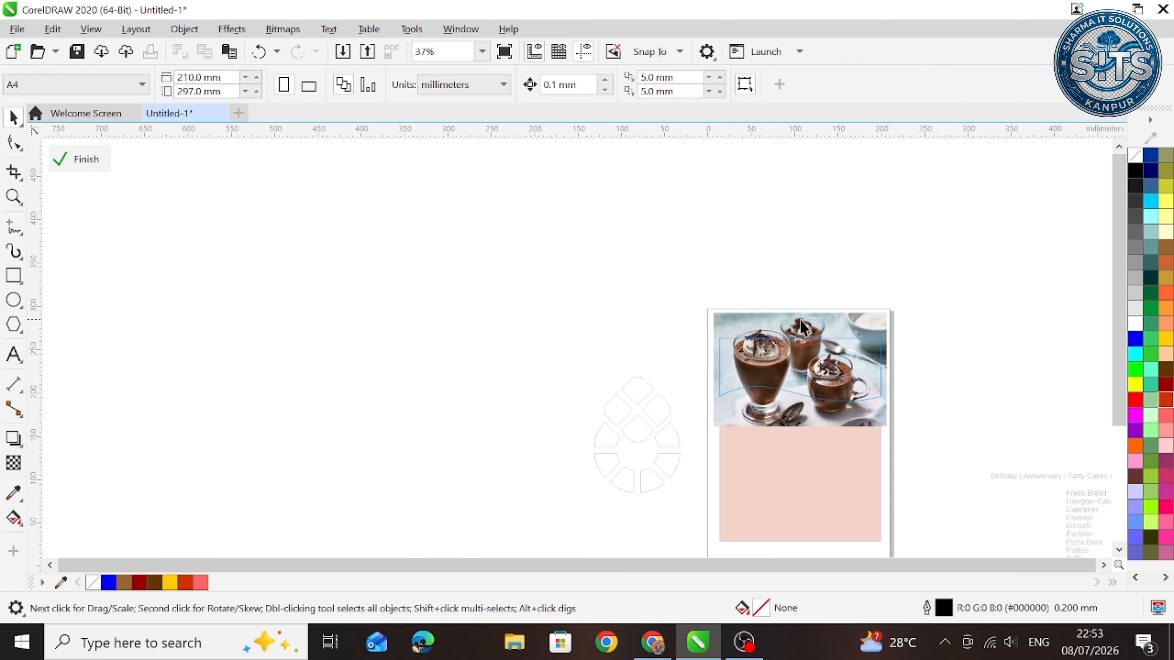
{"action": "left_click", "coordinate": [800, 320]}
{"action": "left_click_drag", "start_coordinate": [800, 308], "coordinate": [800, 332]}
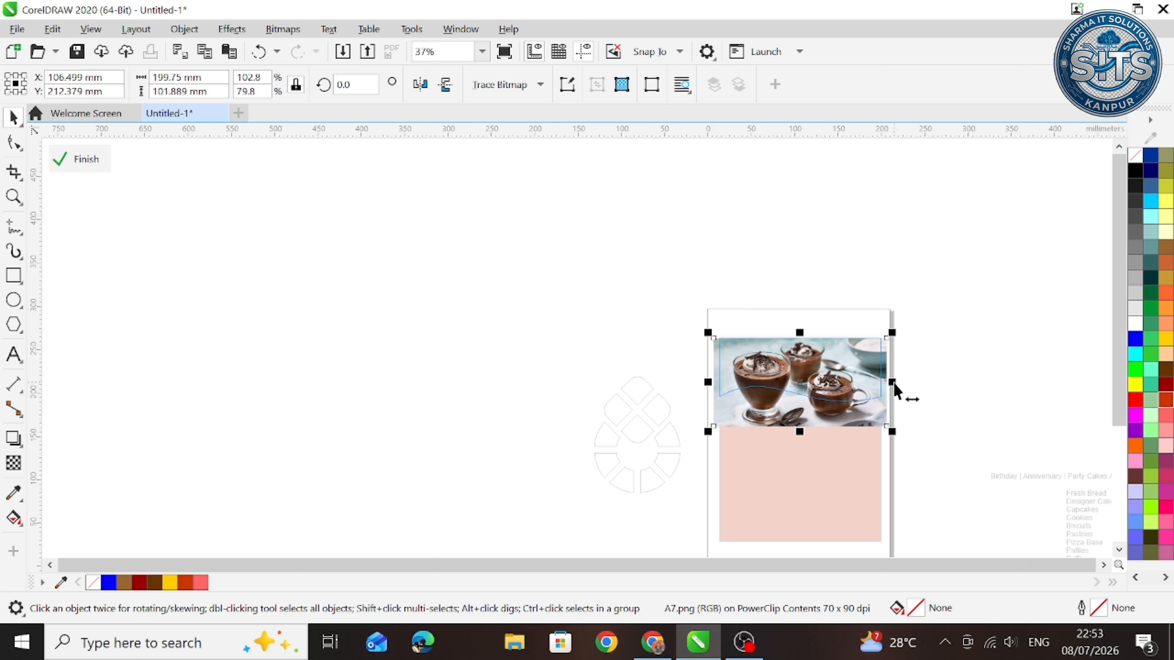
{"action": "left_click_drag", "start_coordinate": [893, 390], "coordinate": [886, 392]}
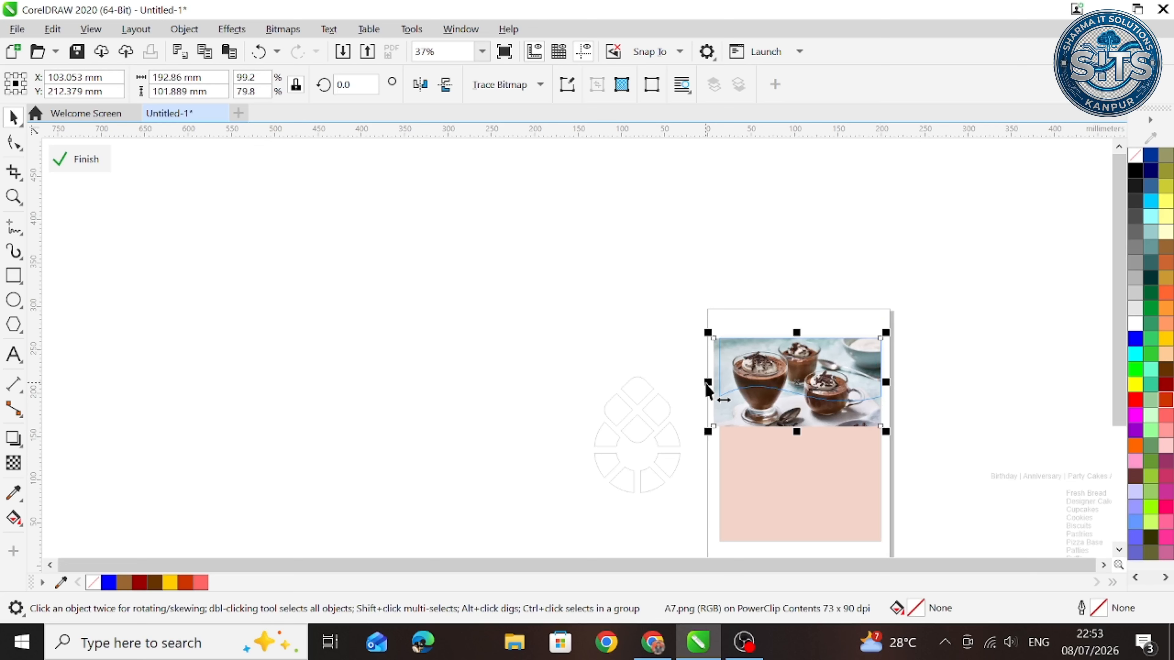
{"action": "left_click_drag", "start_coordinate": [708, 391], "coordinate": [714, 389]}
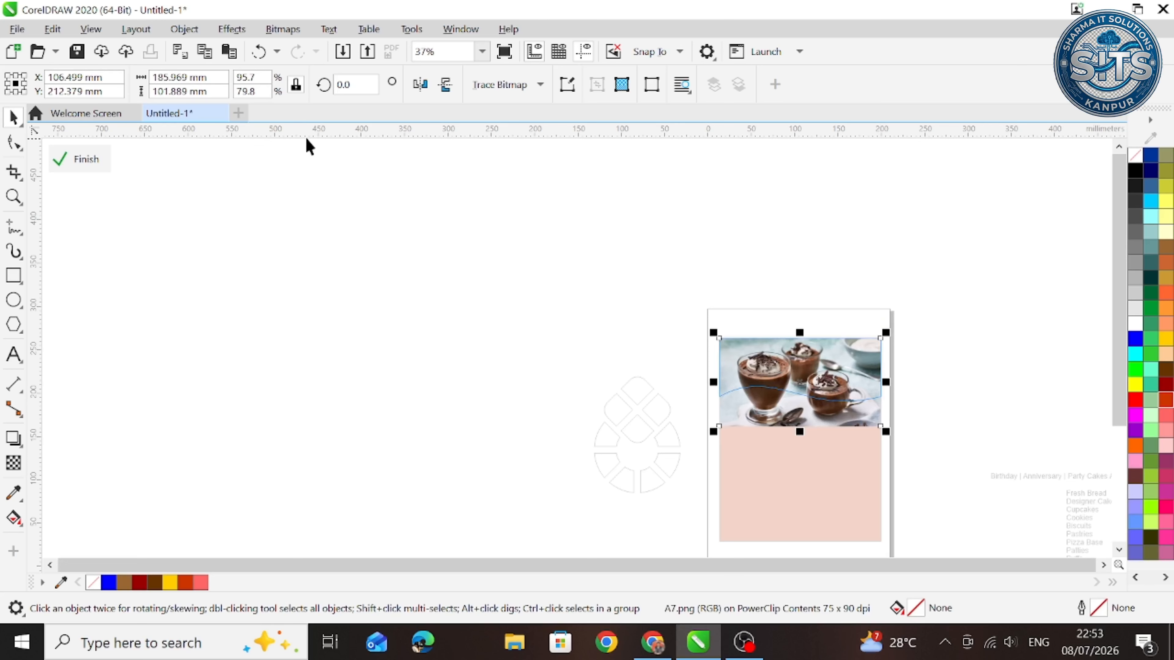
{"action": "left_click", "coordinate": [312, 255], "text": "ctrl"}
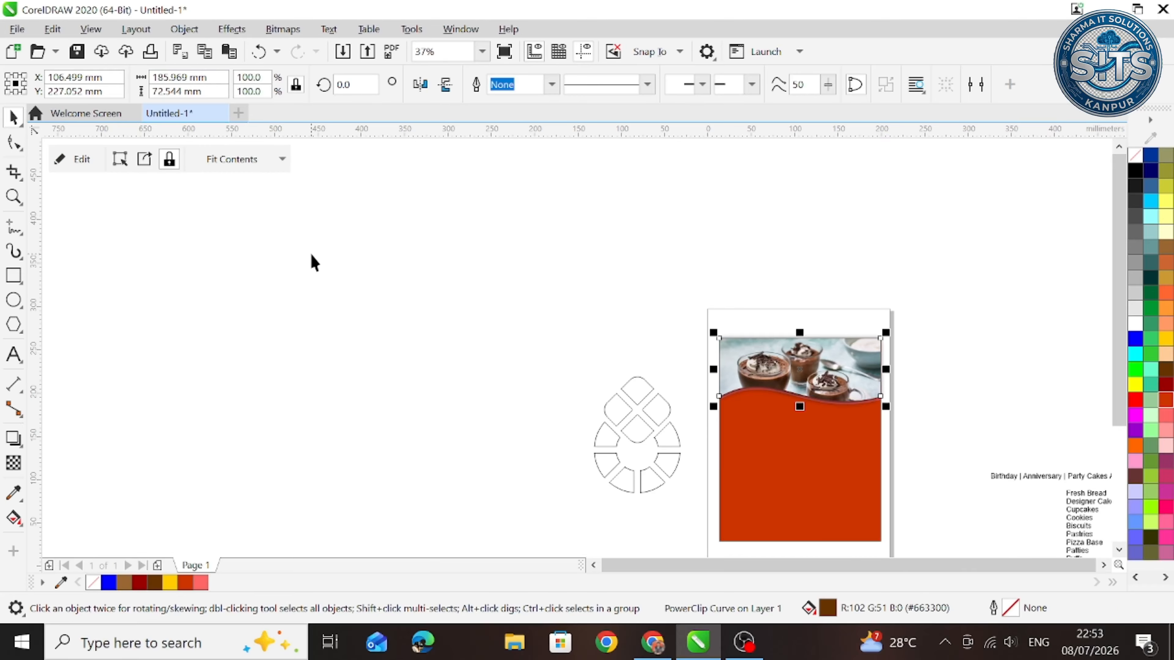
{"action": "left_click", "coordinate": [475, 366]}
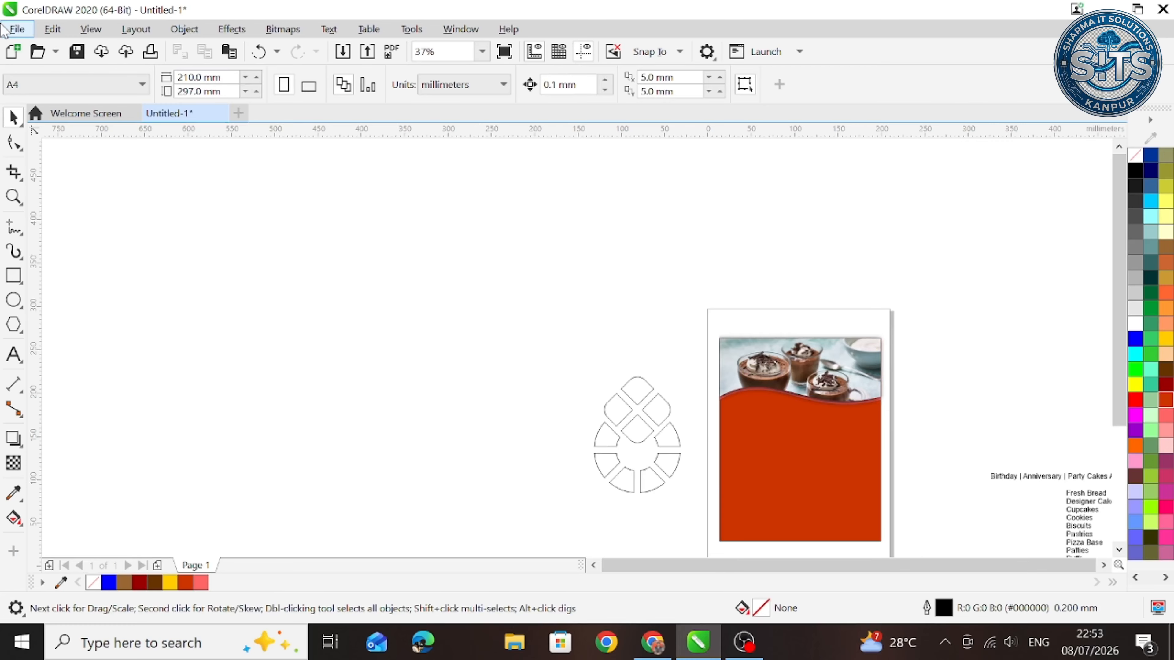
Select the six images A1 to A6 in Downloads together and import them
{"action": "left_click", "coordinate": [16, 29]}
{"action": "left_click", "coordinate": [71, 311]}
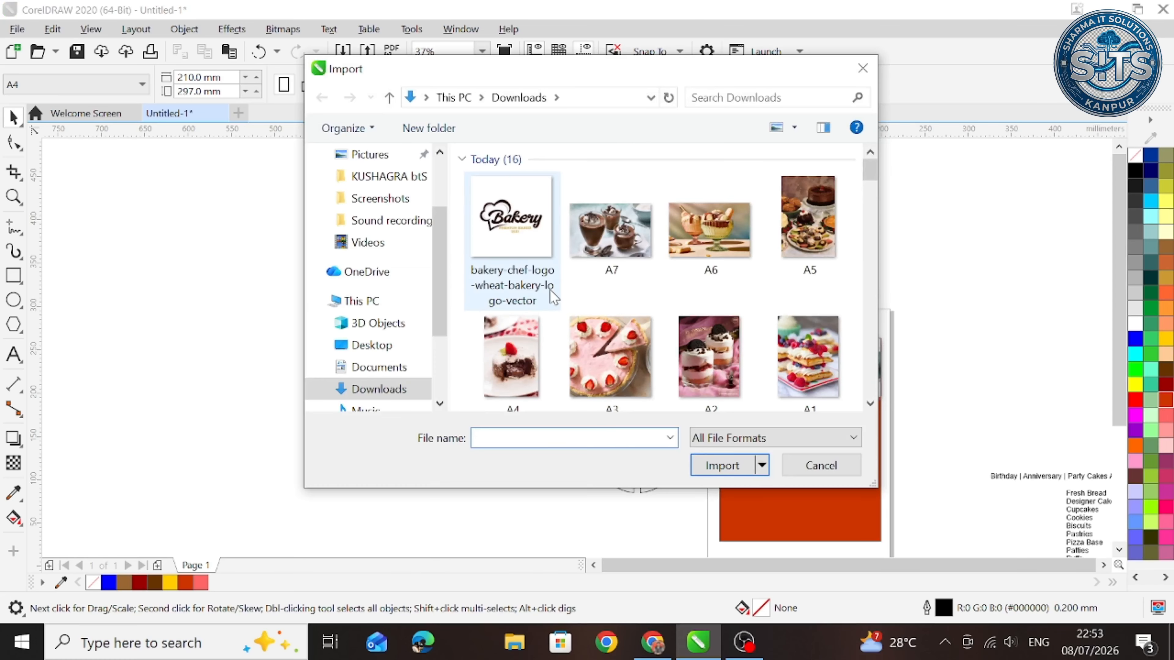
{"action": "left_click", "coordinate": [693, 229]}
{"action": "left_click", "coordinate": [801, 227], "text": "ctrl"}
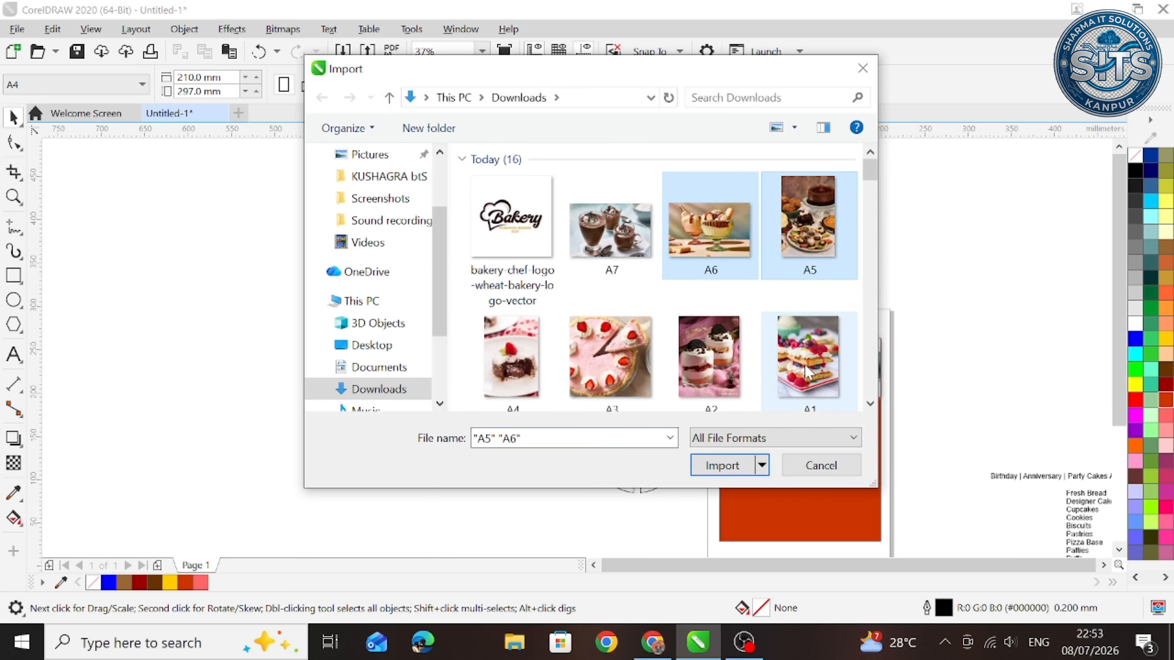
{"action": "left_click", "coordinate": [808, 365], "text": "ctrl"}
{"action": "left_click", "coordinate": [710, 347], "text": "ctrl"}
{"action": "left_click", "coordinate": [610, 346], "text": "ctrl"}
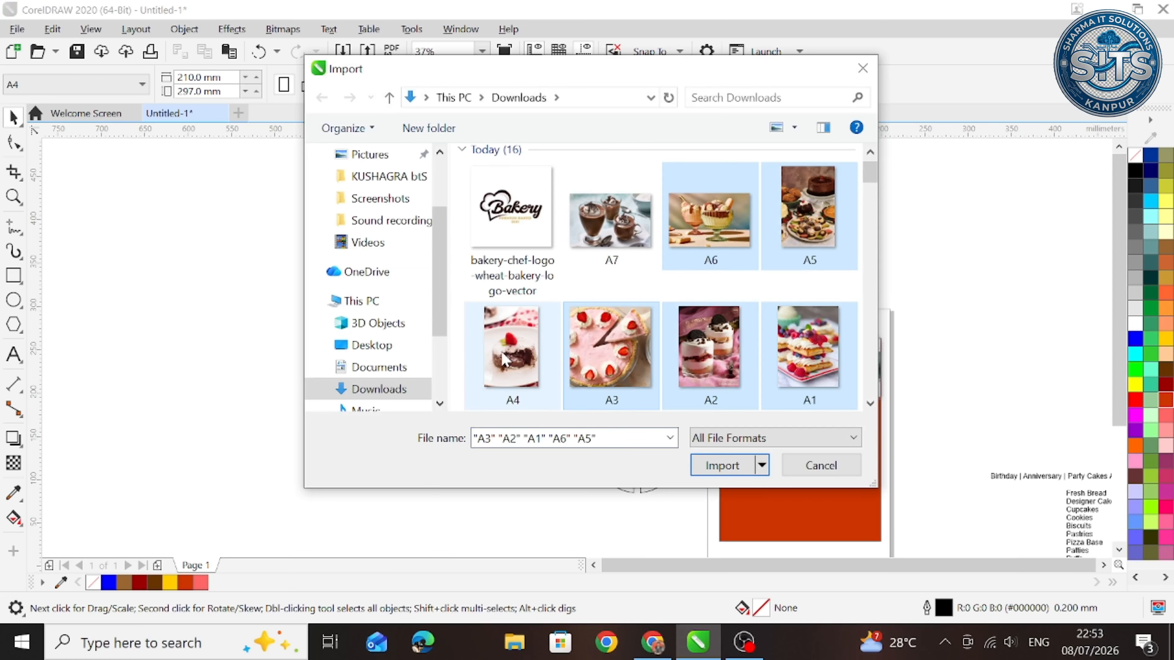
{"action": "key", "text": "Return"}
Place the six imported dessert photos at small sizes, spread over the empty area beside the page
{"action": "left_click_drag", "start_coordinate": [224, 208], "coordinate": [298, 256]}
{"action": "left_click_drag", "start_coordinate": [228, 311], "coordinate": [257, 352]}
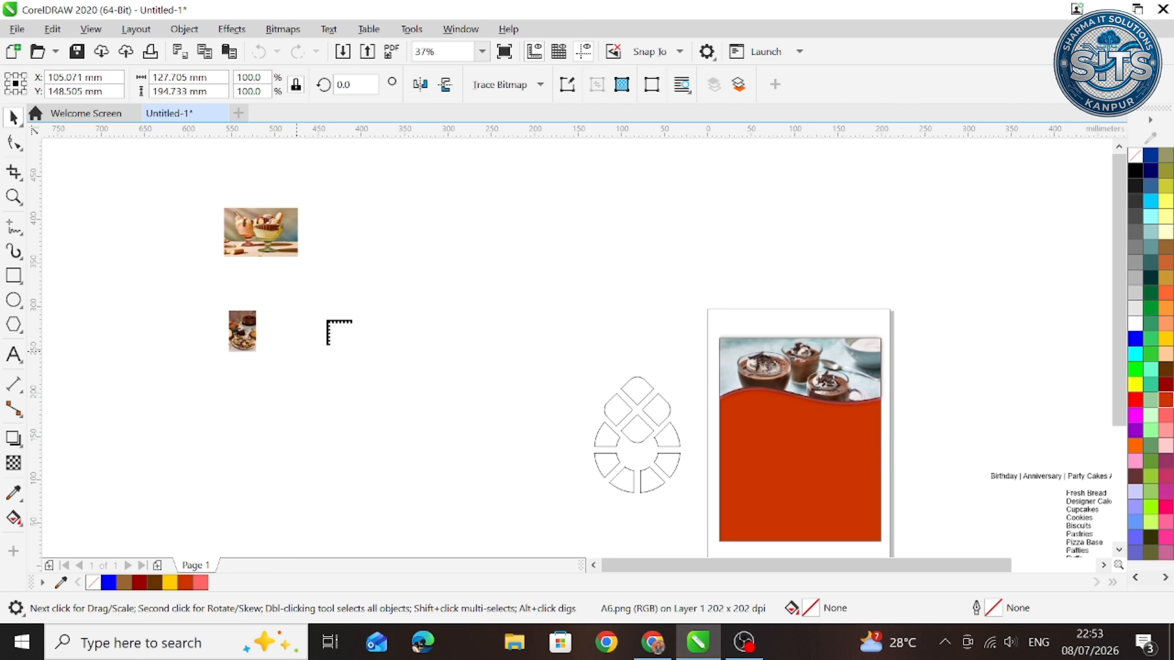
{"action": "left_click_drag", "start_coordinate": [330, 290], "coordinate": [353, 323]}
{"action": "left_click_drag", "start_coordinate": [403, 232], "coordinate": [481, 310]}
{"action": "left_click_drag", "start_coordinate": [338, 356], "coordinate": [373, 404]}
{"action": "left_click_drag", "start_coordinate": [231, 412], "coordinate": [286, 485]}
{"action": "left_click_drag", "start_coordinate": [395, 436], "coordinate": [482, 509]}
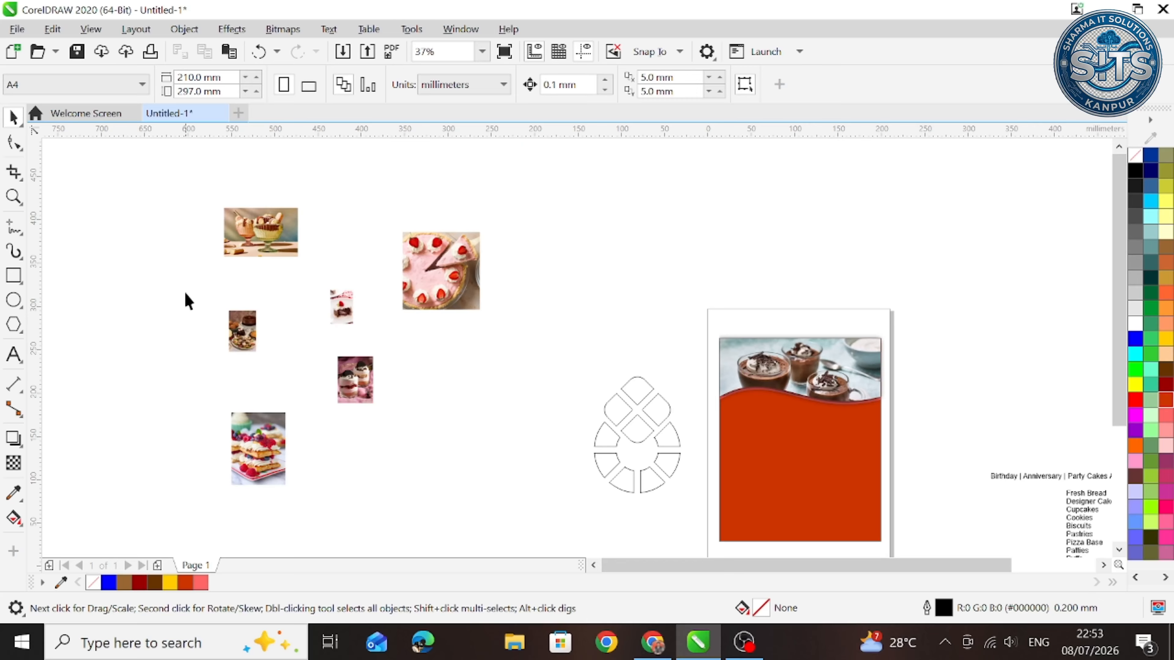
Move the ice cream and strawberry cake photos closer to the cut shapes and scale the cake photo to about 83 mm wide
{"action": "left_click_drag", "start_coordinate": [253, 245], "coordinate": [600, 234]}
{"action": "left_click_drag", "start_coordinate": [439, 308], "coordinate": [581, 369]}
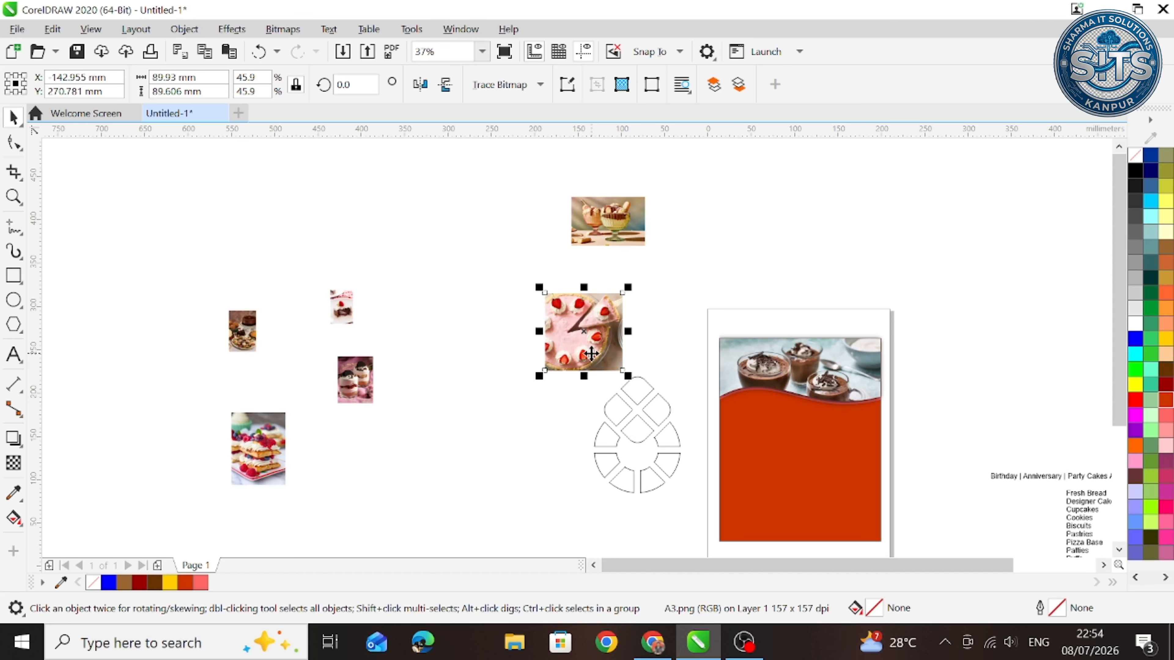
{"action": "key", "text": "z"}
{"action": "left_click_drag", "start_coordinate": [513, 270], "coordinate": [695, 498]}
{"action": "key", "text": "space"}
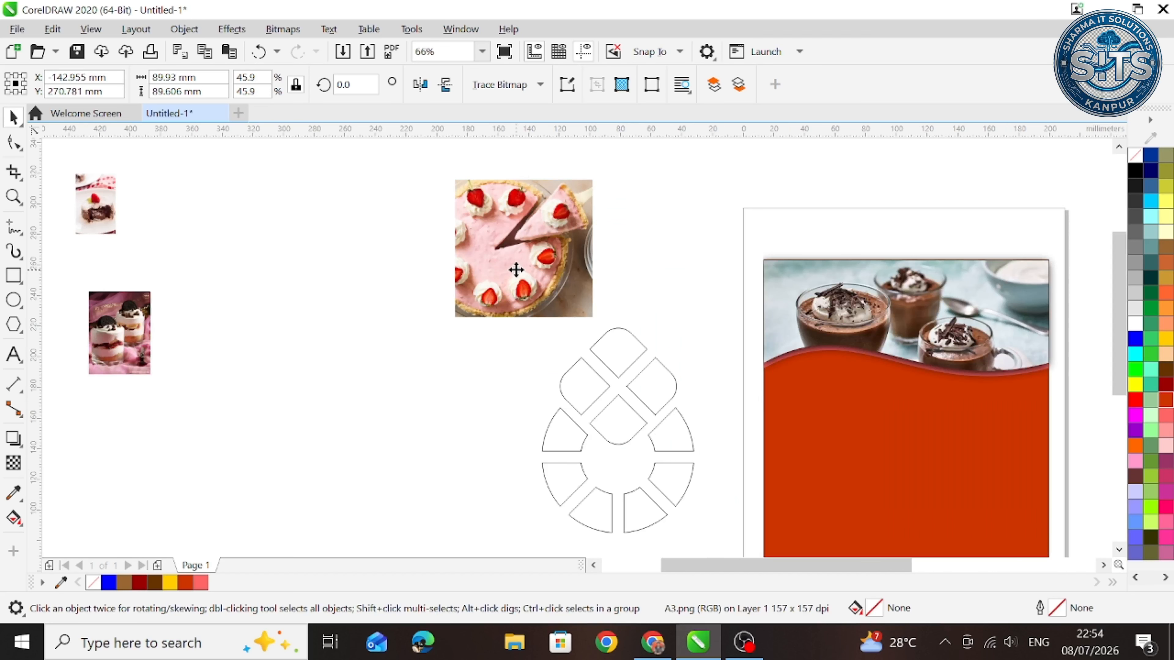
{"action": "left_click_drag", "start_coordinate": [516, 270], "coordinate": [408, 342]}
{"action": "left_click_drag", "start_coordinate": [344, 250], "coordinate": [354, 257]}
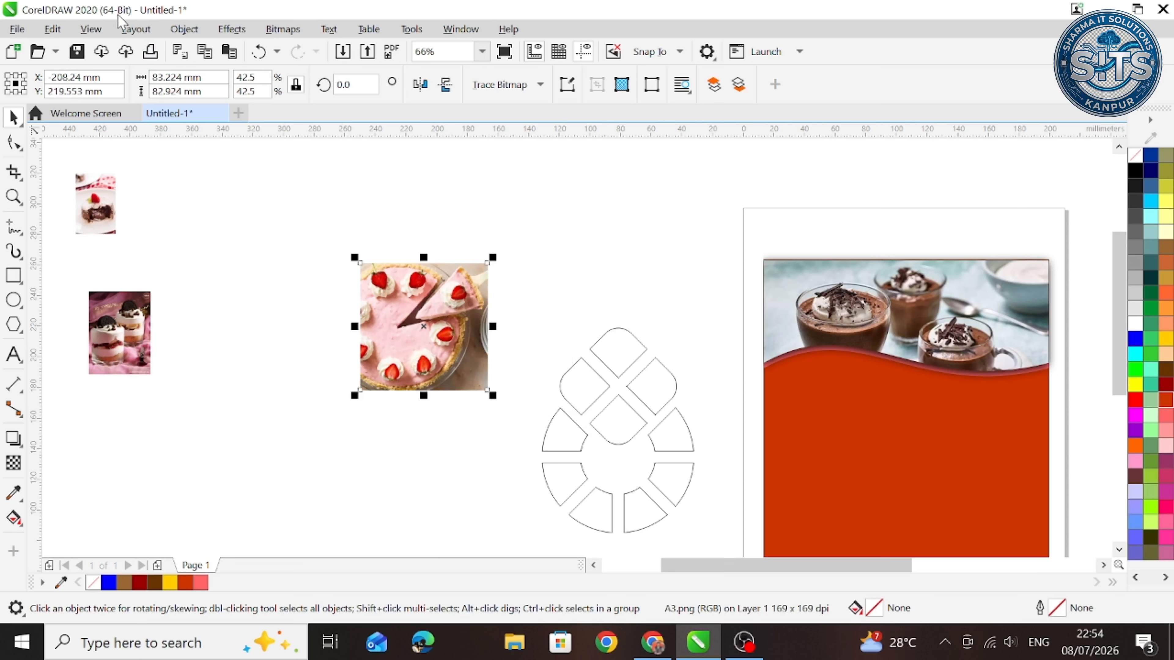
PowerClip the strawberry cake photo inside the four-piece rounded shape
{"action": "left_click", "coordinate": [184, 29]}
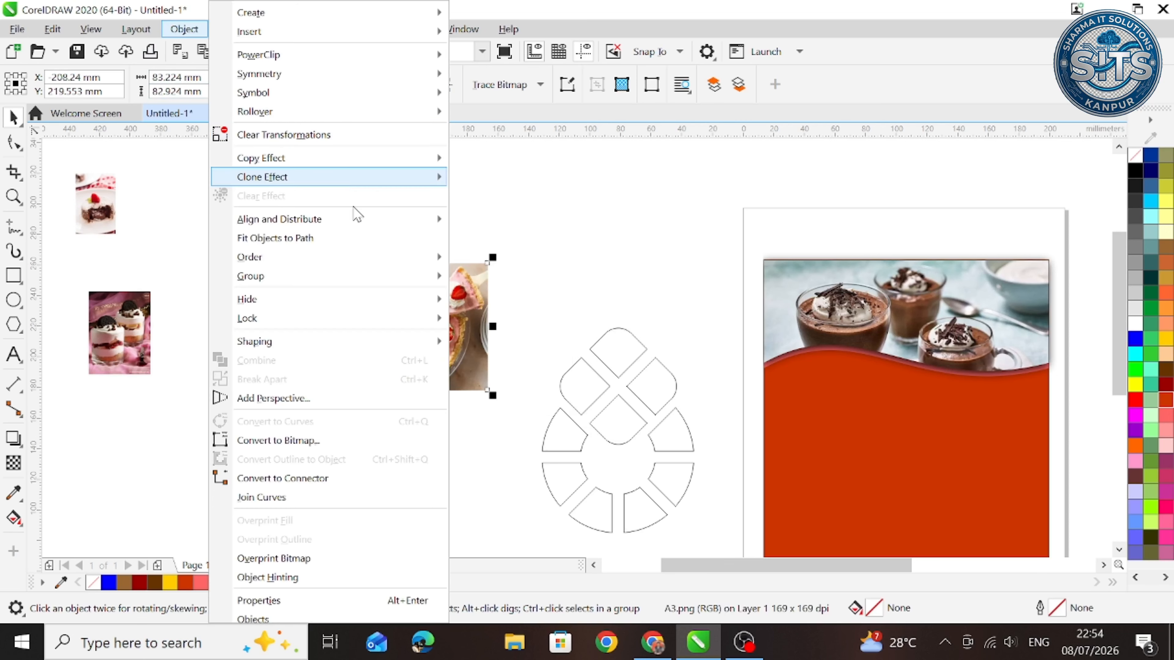
{"action": "mouse_move", "coordinate": [335, 54]}
{"action": "left_click", "coordinate": [459, 57]}
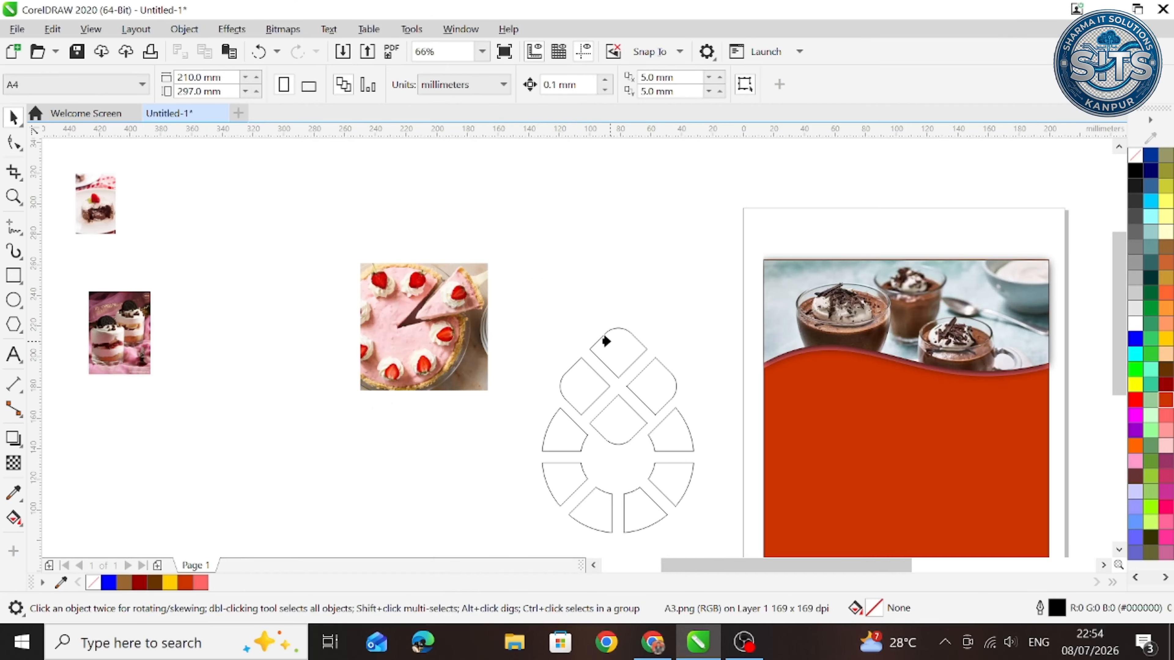
{"action": "left_click", "coordinate": [605, 341]}
{"action": "left_click", "coordinate": [452, 394]}
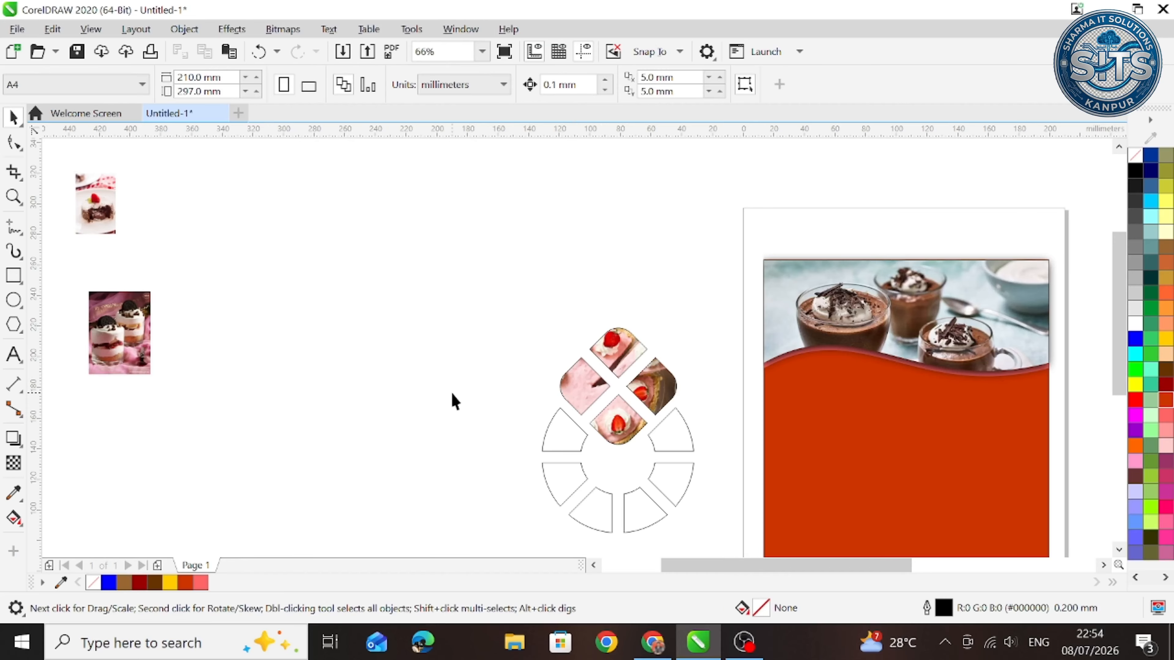
Bring the layered dessert jar photo closer, scale it to about 23 mm wide and PowerClip a copy inside the upper-left ring segment
{"action": "left_click_drag", "start_coordinate": [126, 346], "coordinate": [416, 429]}
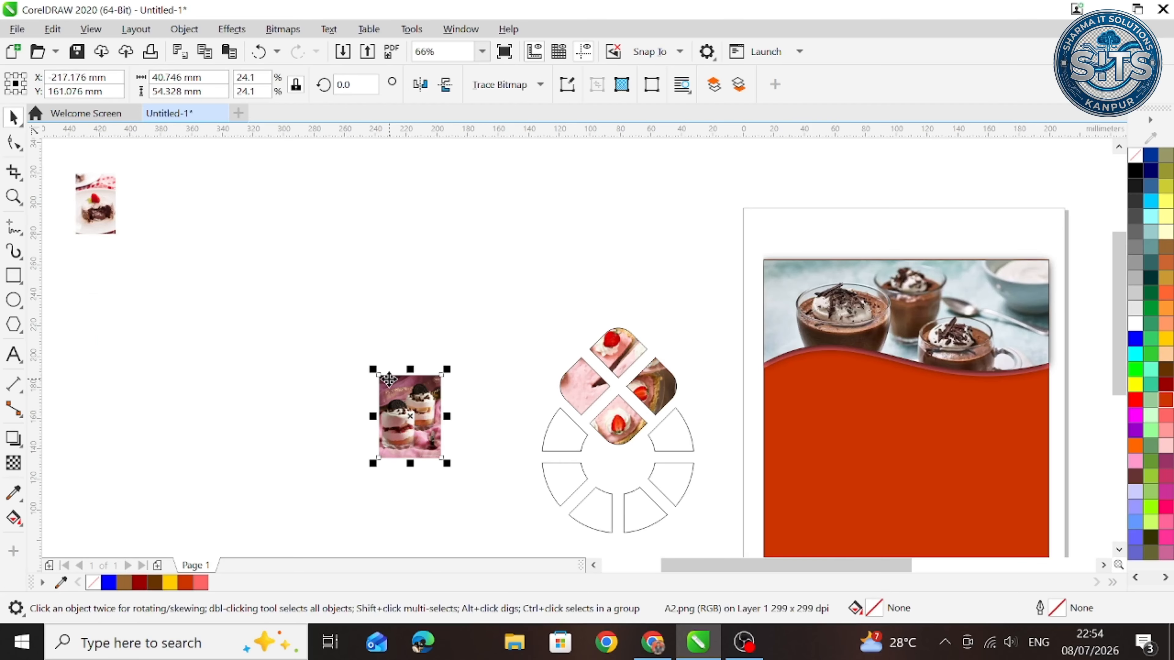
{"action": "left_click_drag", "start_coordinate": [373, 370], "coordinate": [494, 425]}
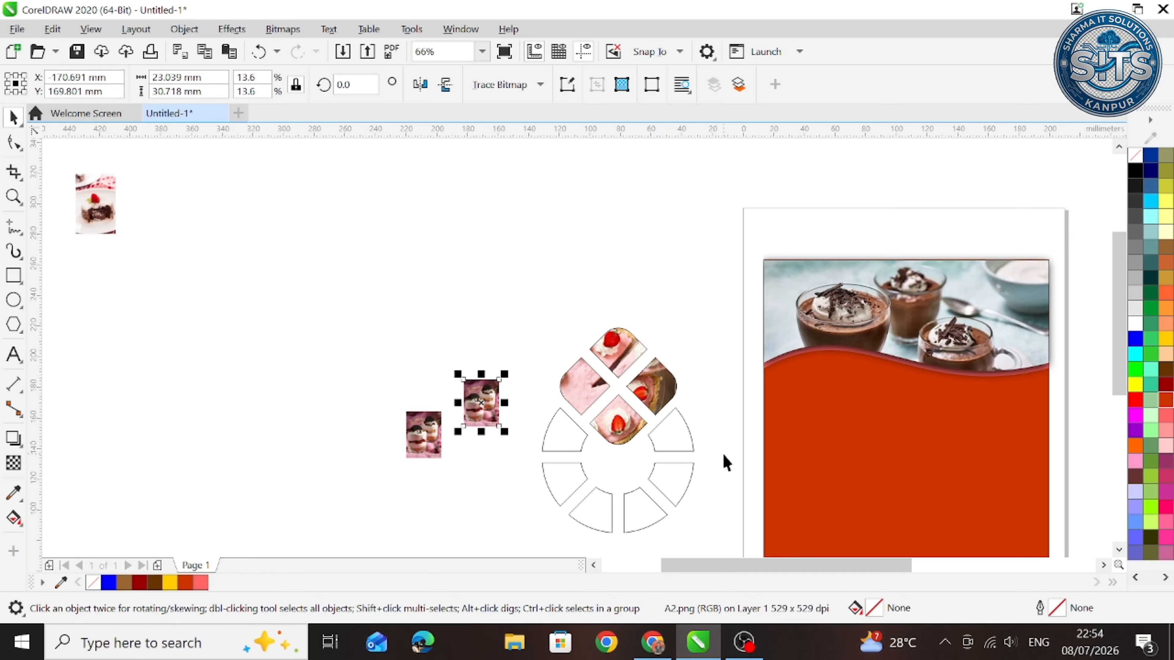
{"action": "left_click", "coordinate": [184, 28]}
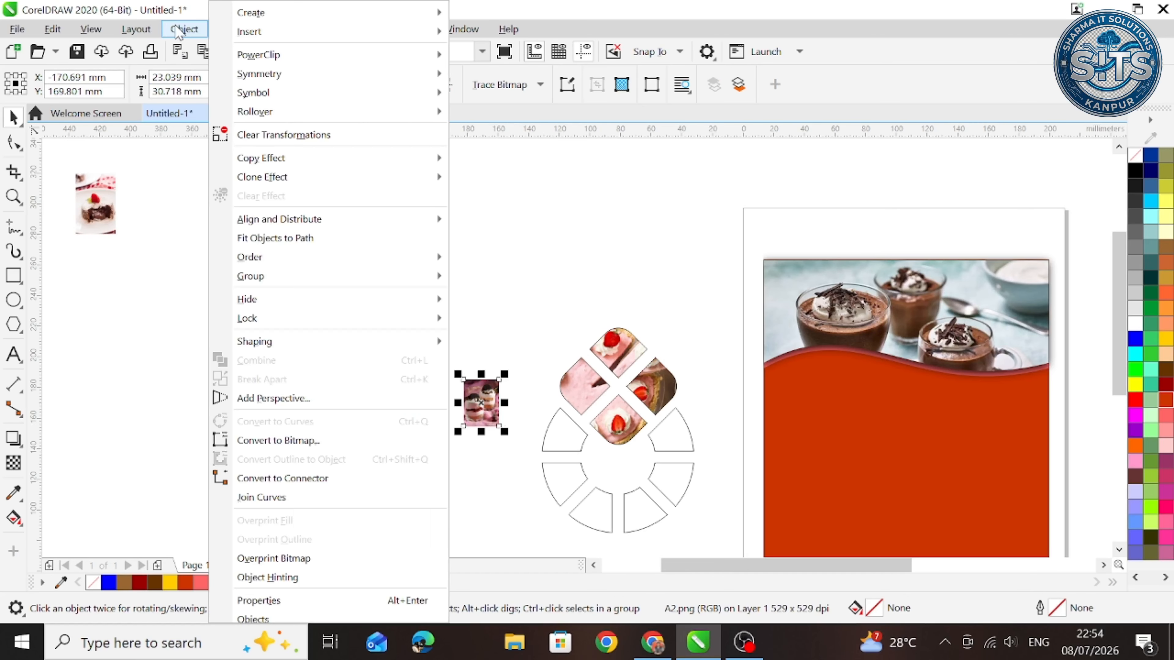
{"action": "mouse_move", "coordinate": [322, 56]}
{"action": "left_click", "coordinate": [479, 56]}
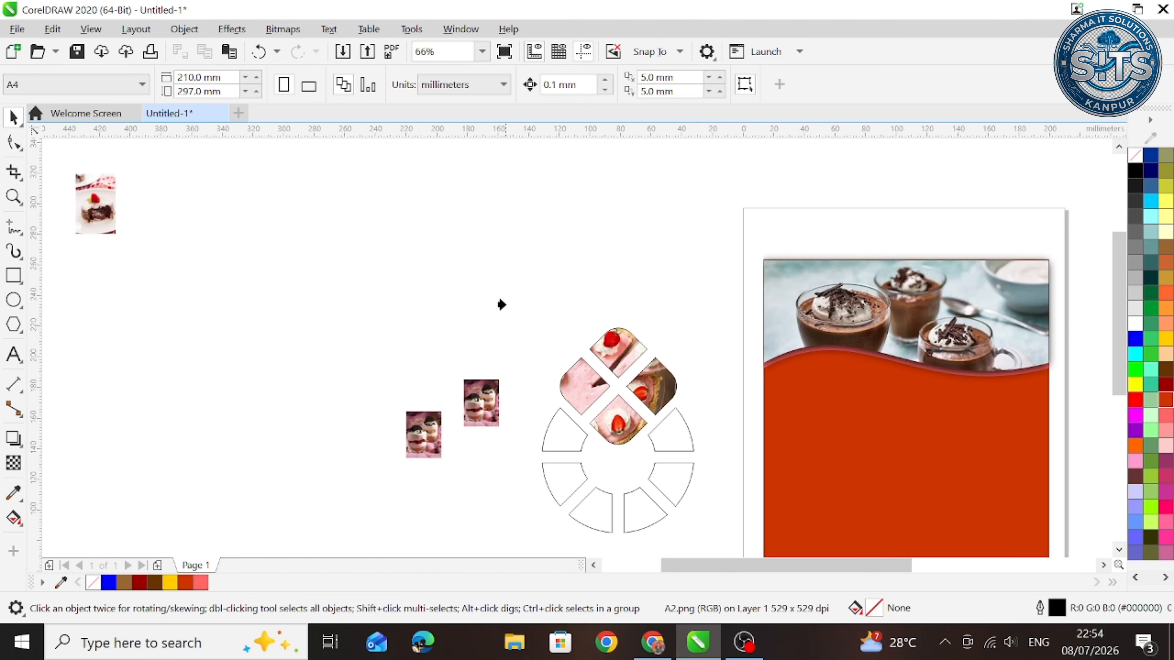
{"action": "left_click", "coordinate": [548, 436]}
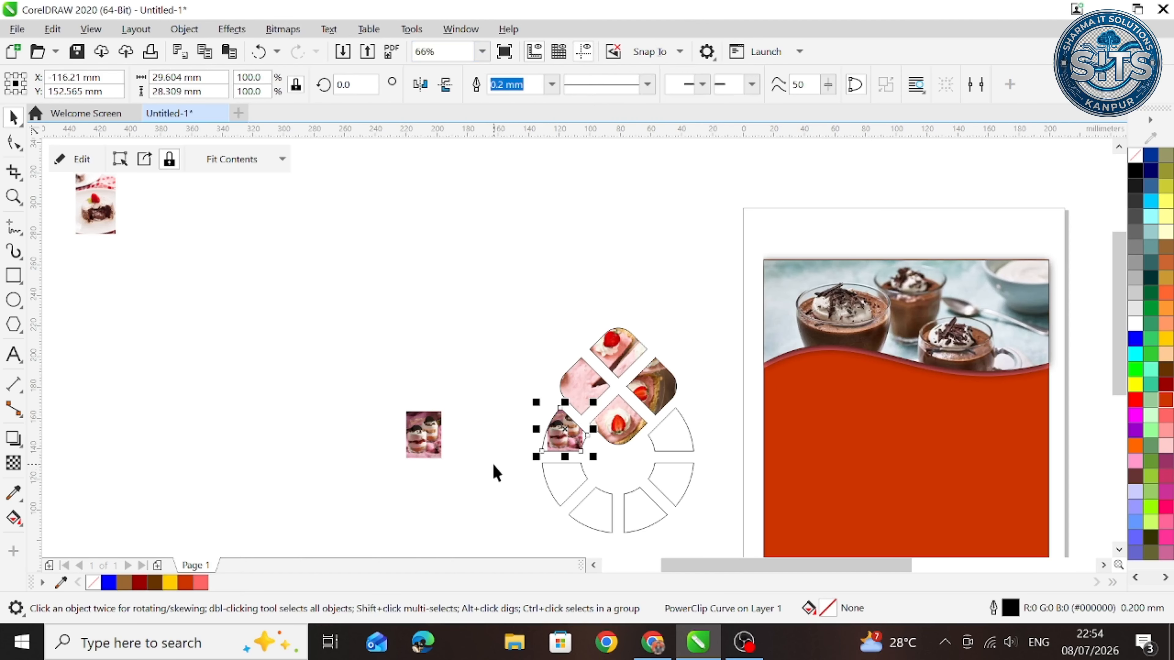
Widen the clipped dessert jar photo to about 36 mm so it covers the upper-left ring segment
{"action": "double_click", "coordinate": [558, 439]}
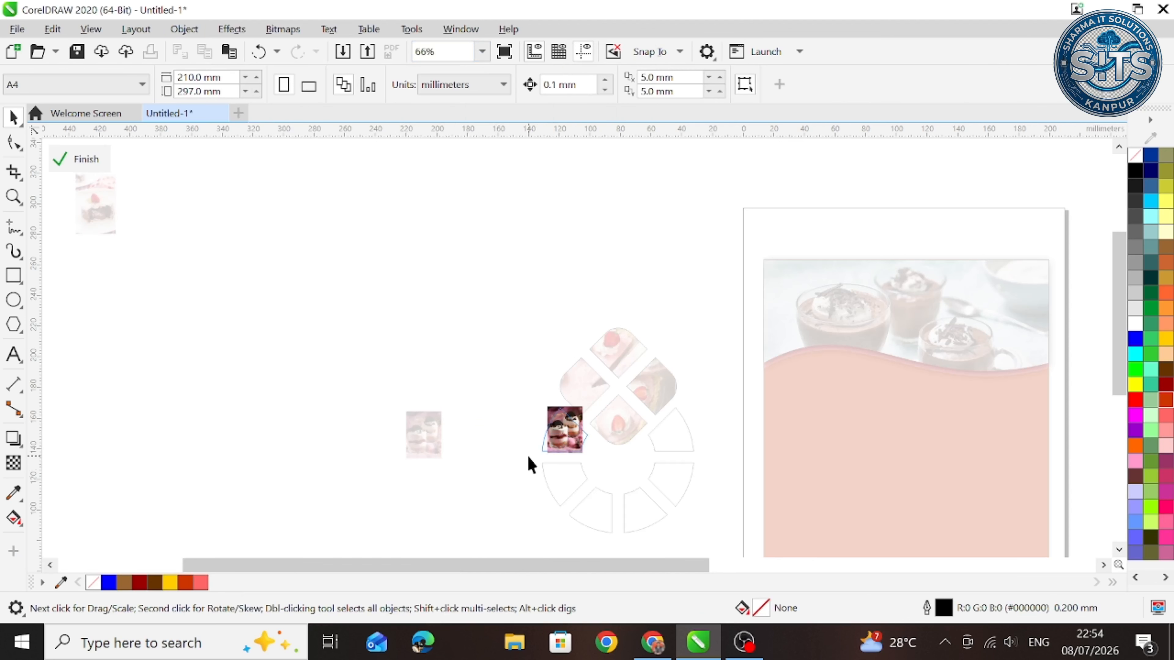
{"action": "left_click", "coordinate": [557, 434]}
{"action": "left_click_drag", "start_coordinate": [541, 429], "coordinate": [576, 430]}
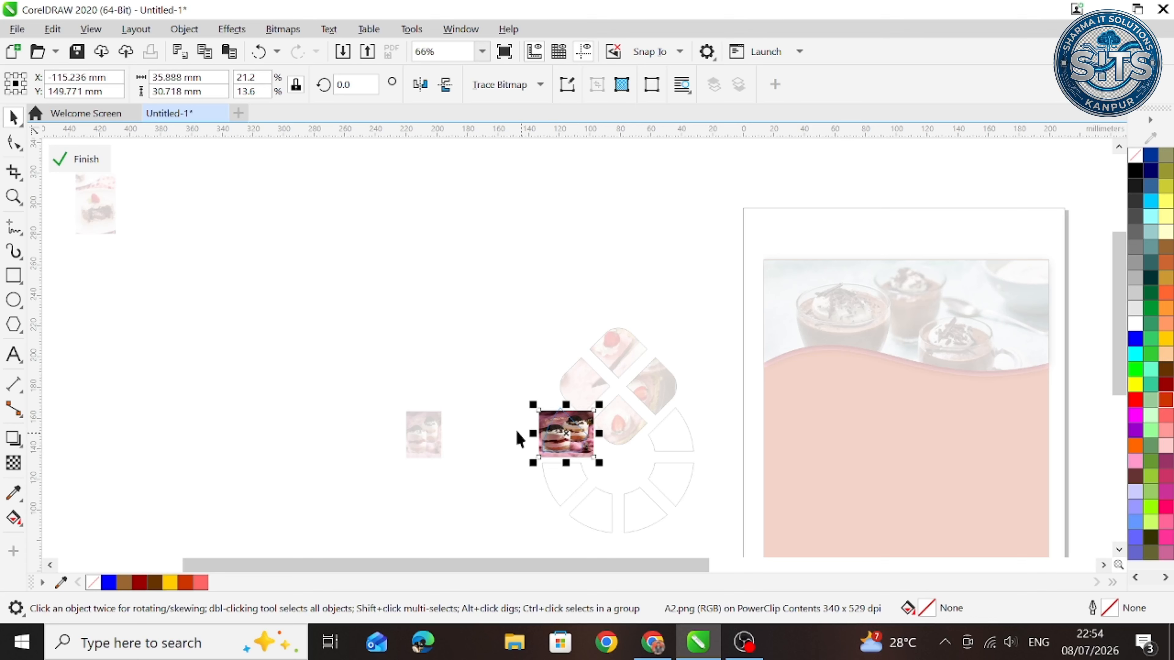
{"action": "left_click", "coordinate": [476, 387], "text": "ctrl"}
{"action": "left_click", "coordinate": [442, 504]}
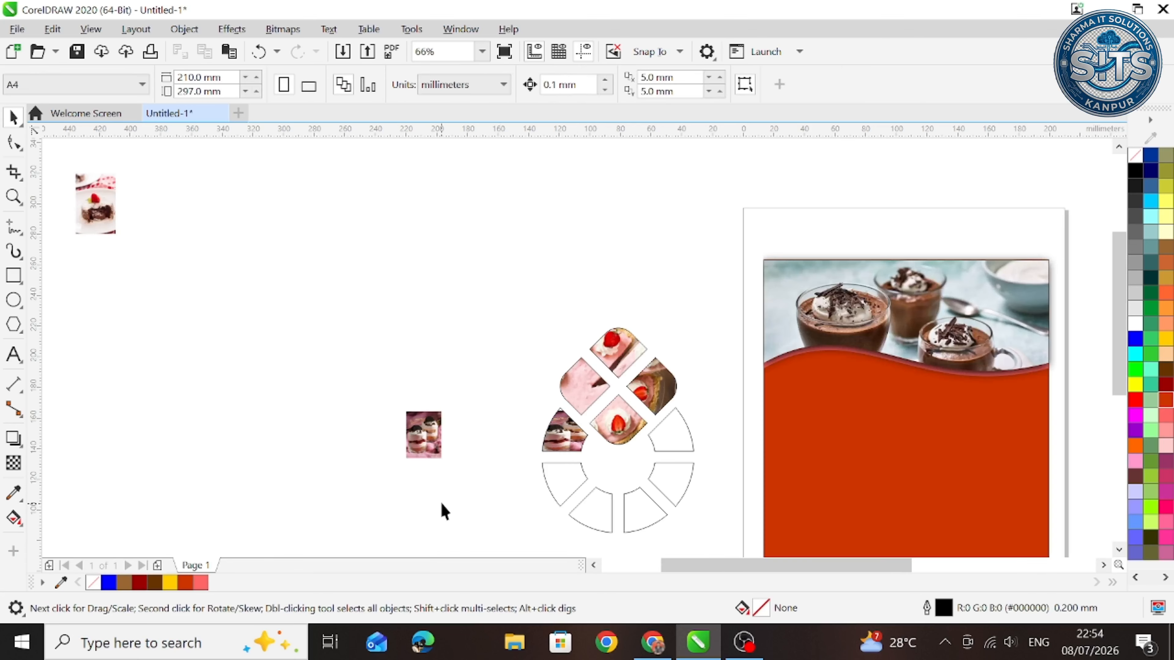
PowerClip the remaining dessert jar photo inside the upper-right ring segment
{"action": "left_click", "coordinate": [429, 445]}
{"action": "left_click", "coordinate": [184, 28]}
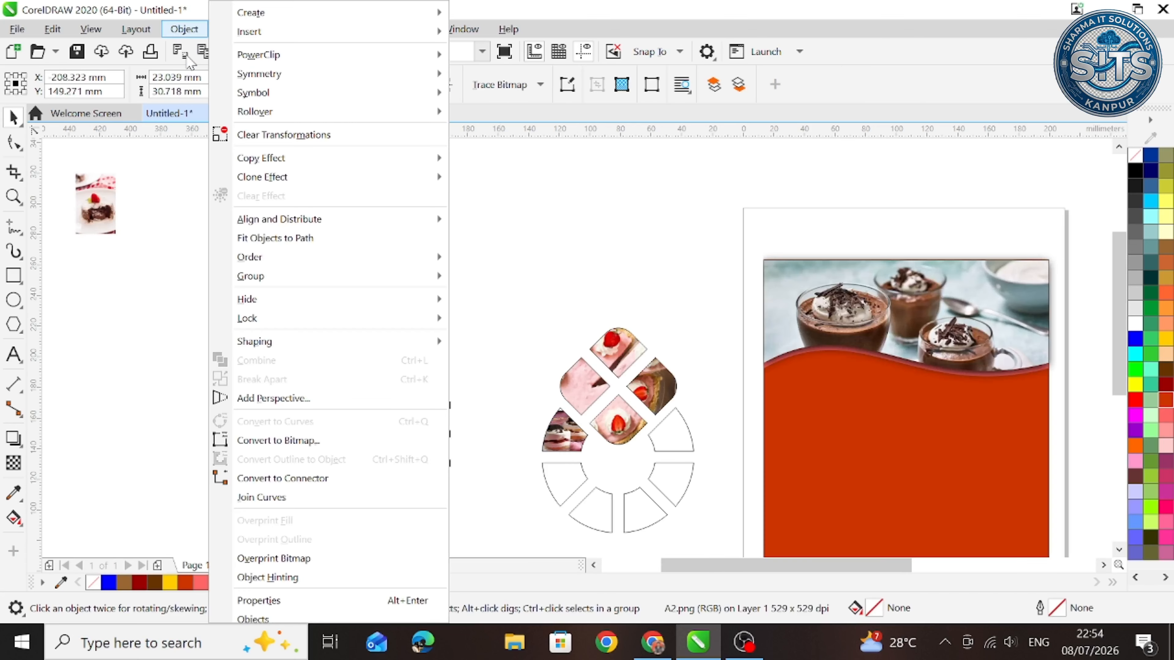
{"action": "mouse_move", "coordinate": [435, 60]}
{"action": "left_click", "coordinate": [517, 57]}
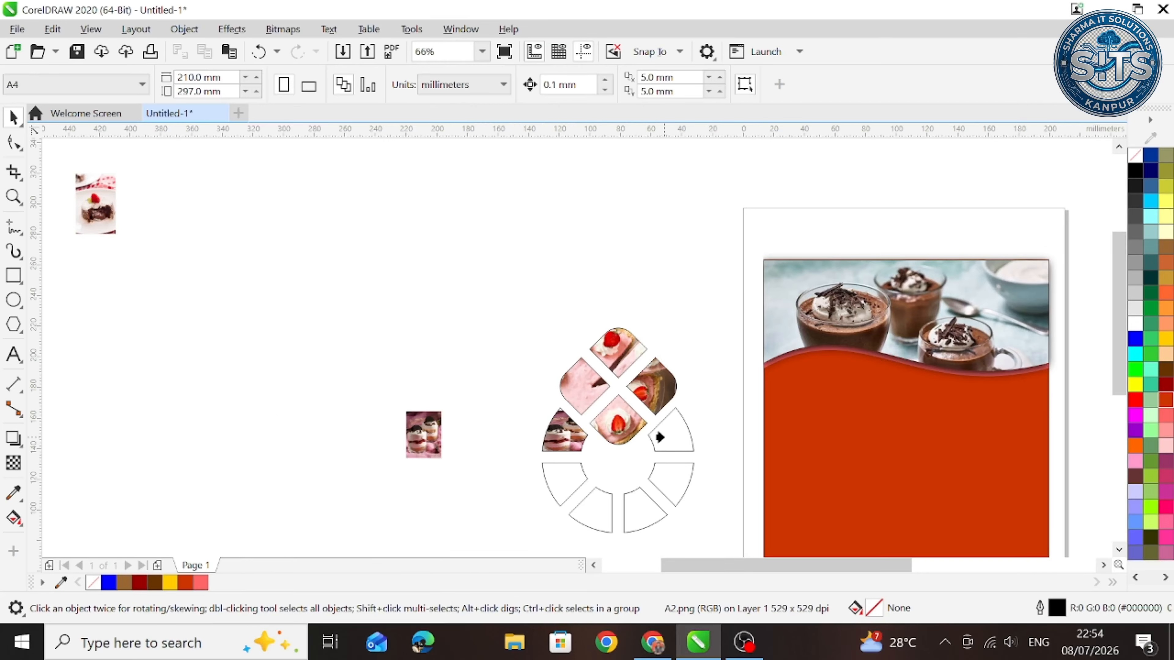
{"action": "left_click", "coordinate": [660, 437]}
Stretch the dessert jar photo inside the upper-right ring segment so it fills the segment's full width
{"action": "double_click", "coordinate": [669, 445]}
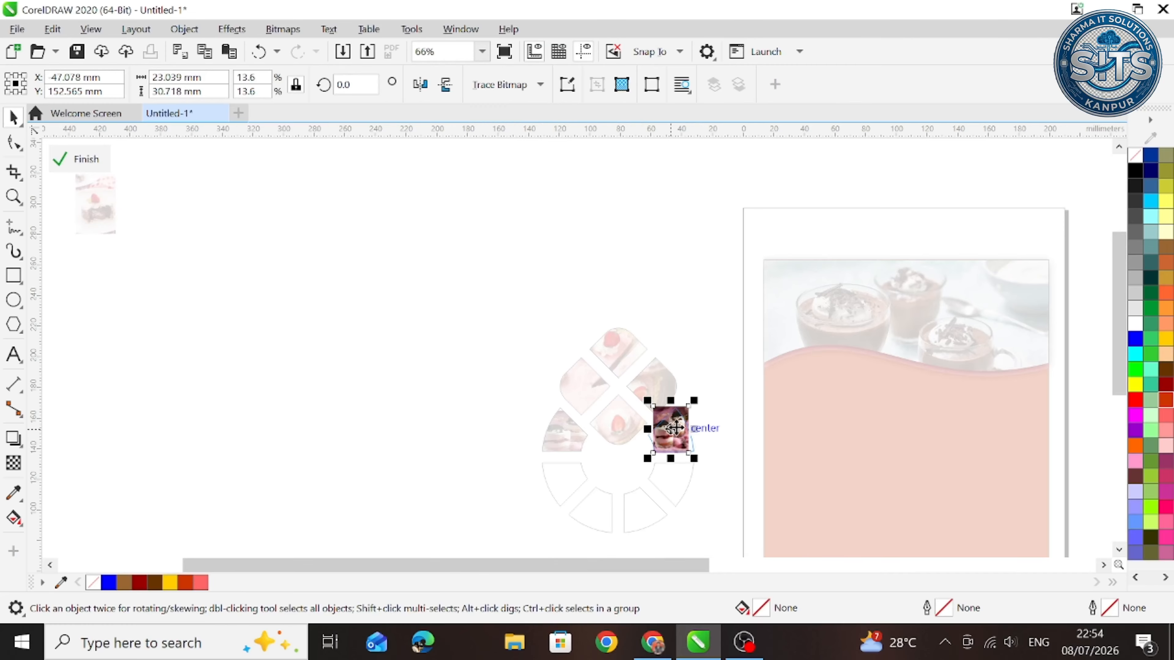
{"action": "left_click_drag", "start_coordinate": [696, 443], "coordinate": [641, 431]}
{"action": "left_click", "coordinate": [483, 447], "text": "ctrl"}
{"action": "left_click", "coordinate": [330, 434]}
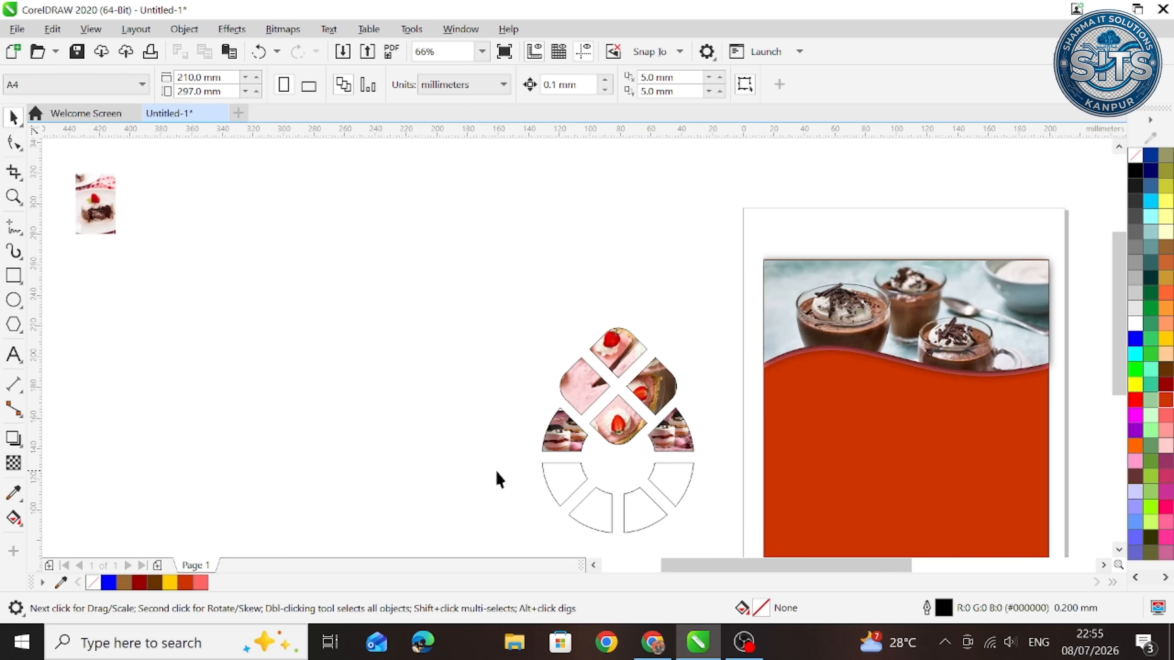
Move the chocolate cake slice, berry waffle and dessert platter photos close to the ring segments
{"action": "left_click_drag", "start_coordinate": [100, 231], "coordinate": [352, 310]}
{"action": "scroll", "coordinate": [303, 382], "scroll_direction": "down", "scroll_amount": 2}
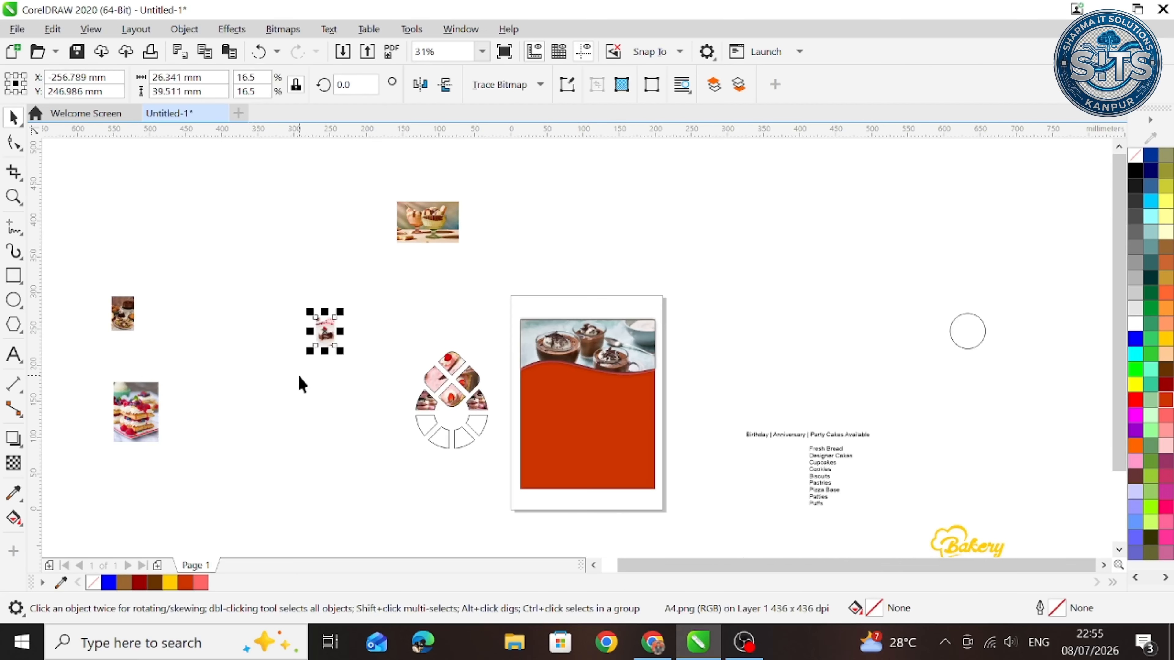
{"action": "left_click_drag", "start_coordinate": [139, 410], "coordinate": [284, 420]}
{"action": "left_click_drag", "start_coordinate": [131, 325], "coordinate": [391, 440]}
{"action": "left_click_drag", "start_coordinate": [331, 337], "coordinate": [374, 381]}
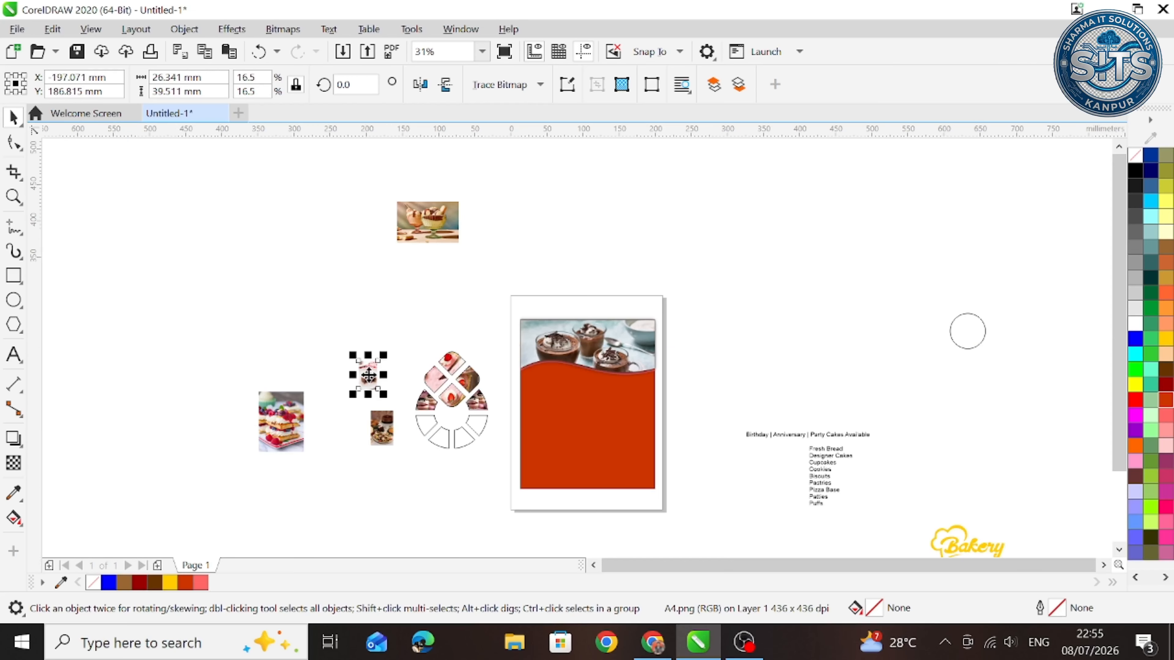
Duplicate the dessert platter photo and PowerClip the copy inside the left ring segment below the dessert jars
{"action": "key", "text": "z"}
{"action": "left_click_drag", "start_coordinate": [262, 325], "coordinate": [519, 476]}
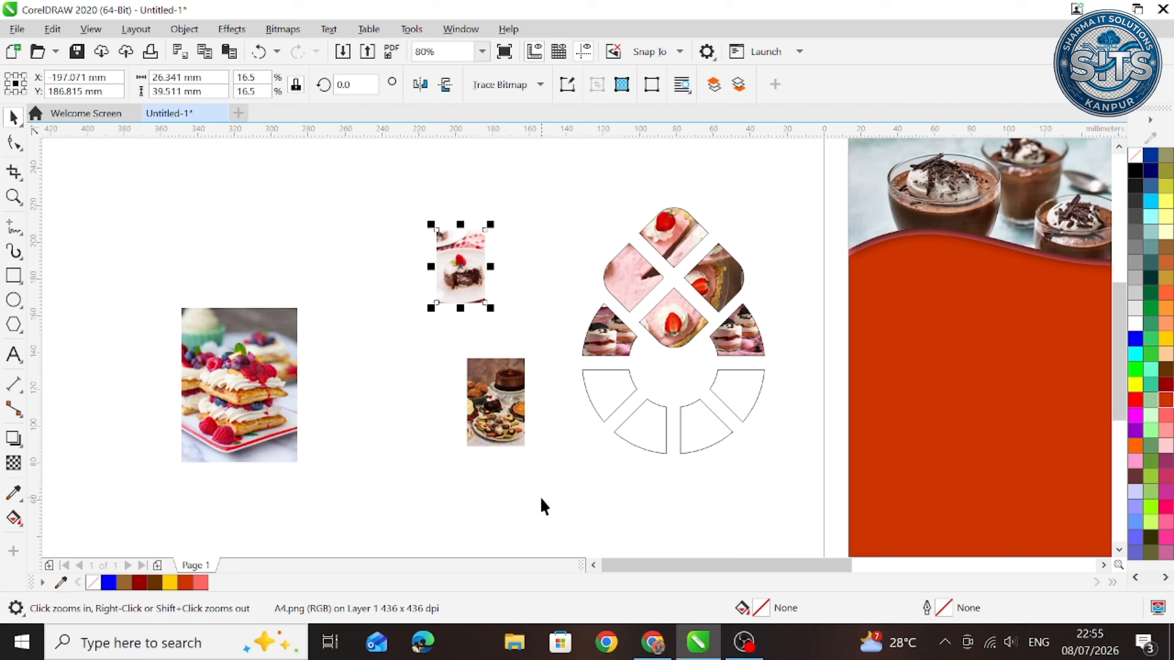
{"action": "key", "text": "space"}
{"action": "left_click", "coordinate": [506, 426]}
{"action": "left_click_drag", "start_coordinate": [484, 425], "coordinate": [397, 433]}
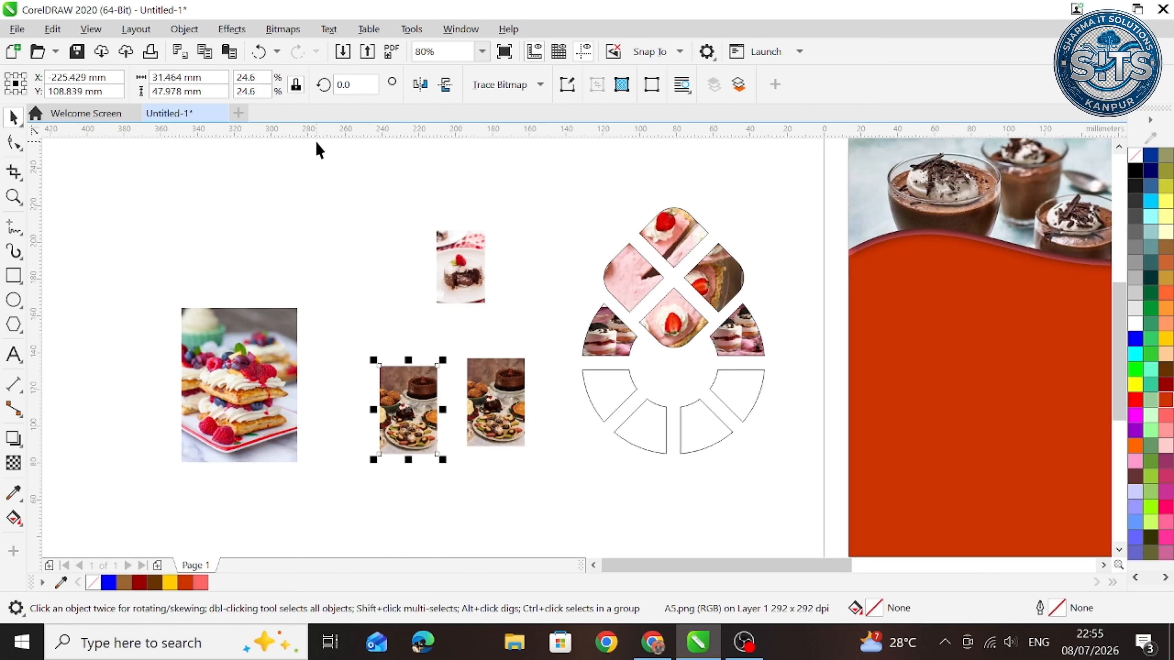
{"action": "left_click", "coordinate": [184, 29]}
{"action": "mouse_move", "coordinate": [373, 58]}
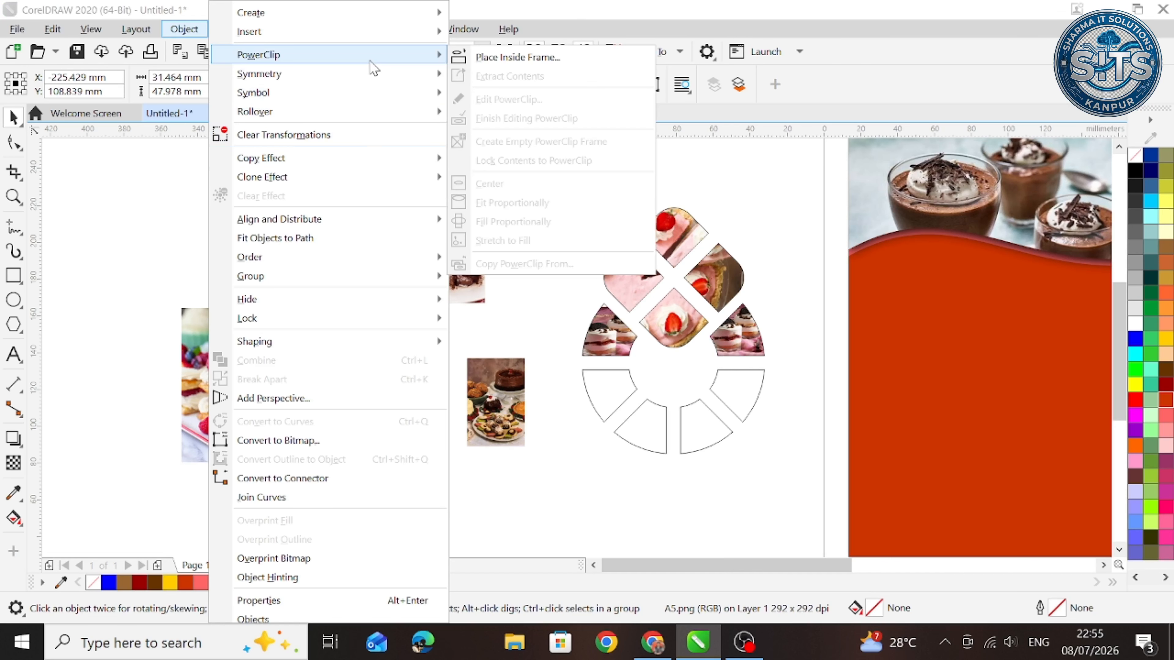
{"action": "left_click", "coordinate": [499, 56]}
{"action": "left_click", "coordinate": [605, 388]}
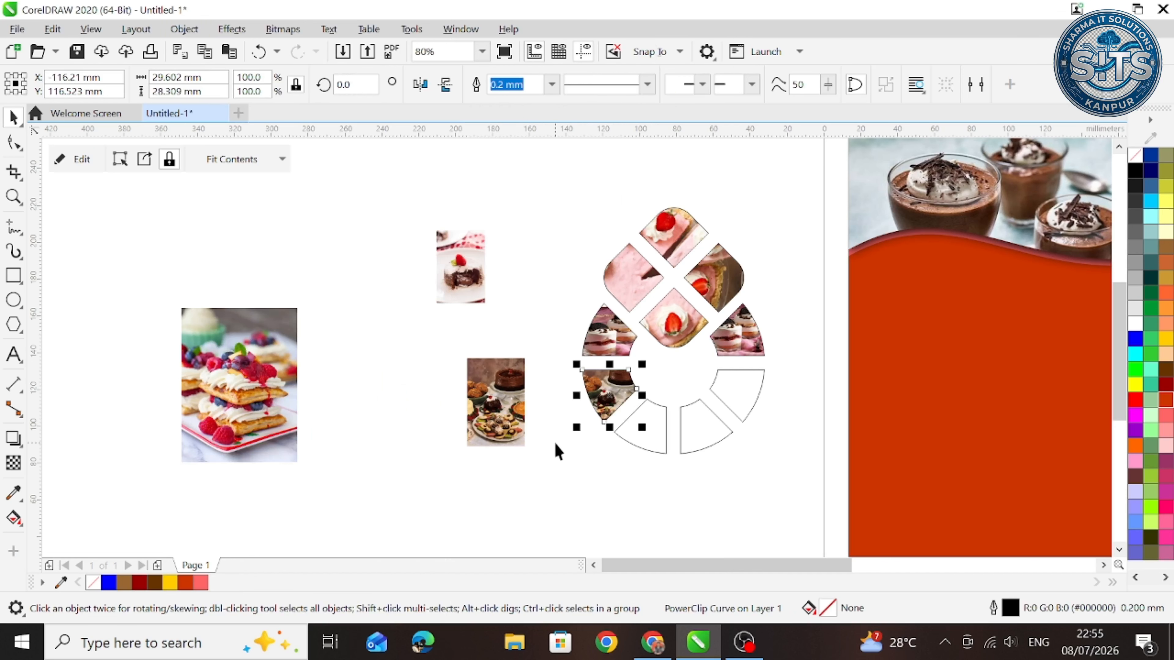
Resize and reposition the platter photo within its left ring segment so the plate of desserts fills the shape
{"action": "double_click", "coordinate": [598, 395]}
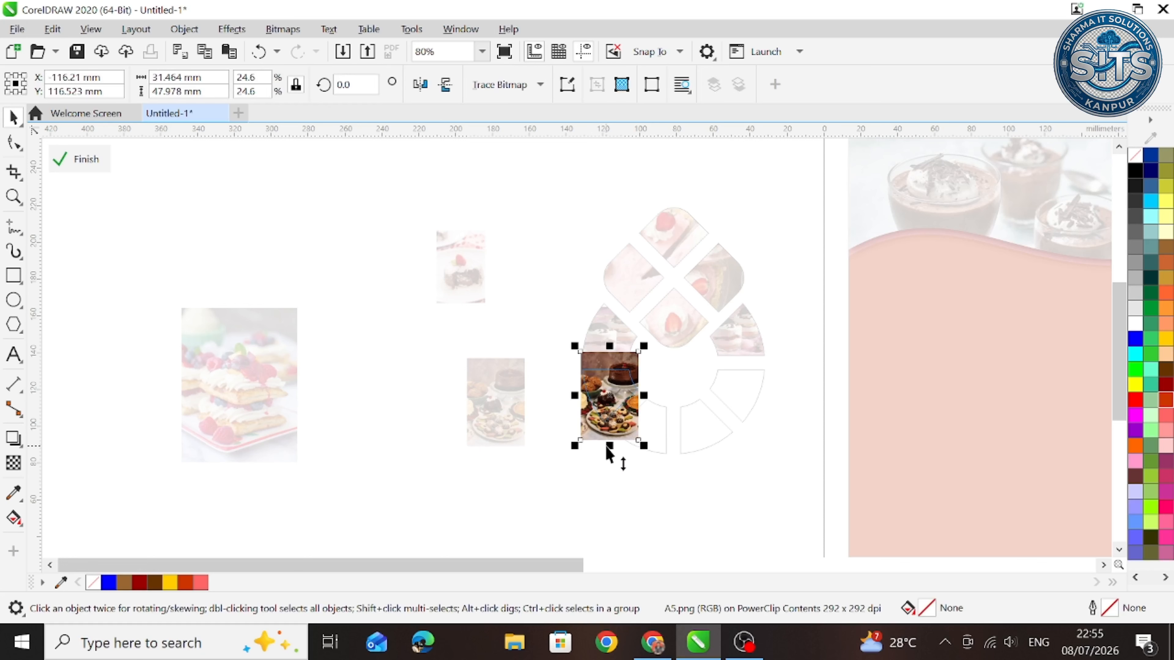
{"action": "left_click_drag", "start_coordinate": [575, 451], "coordinate": [649, 381]}
{"action": "left_click", "coordinate": [540, 451]}
{"action": "left_click", "coordinate": [624, 396]}
{"action": "left_click", "coordinate": [572, 480], "text": "ctrl"}
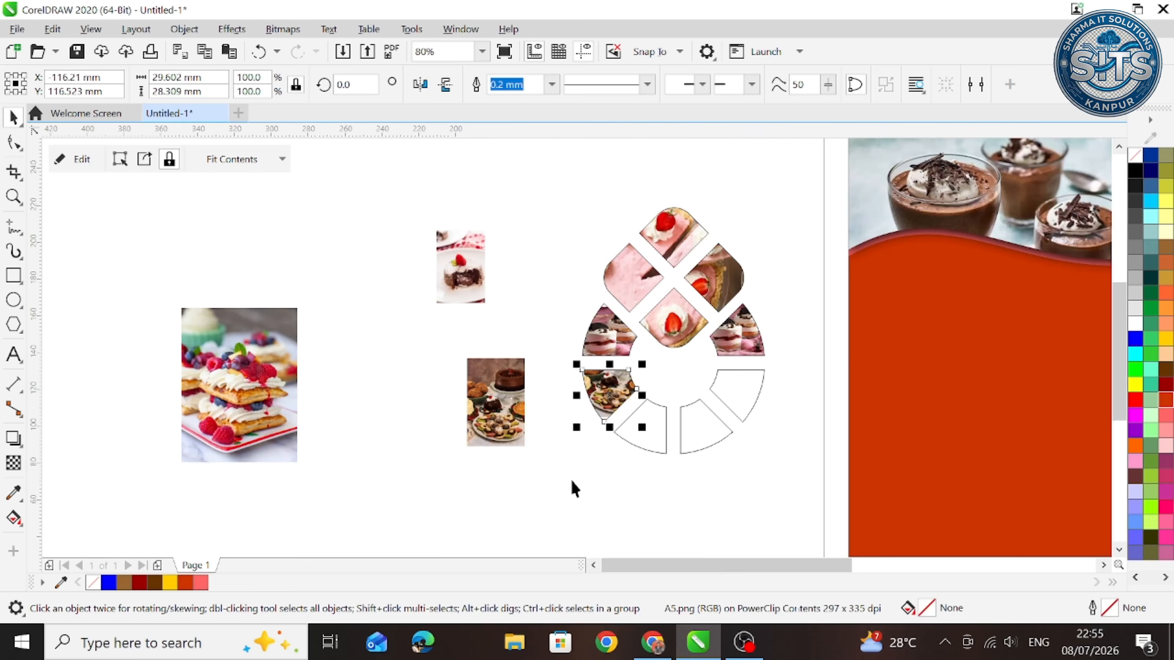
{"action": "left_click", "coordinate": [561, 484]}
PowerClip the remaining dessert platter photo inside the empty right ring segment below the dessert jars
{"action": "left_click", "coordinate": [507, 413]}
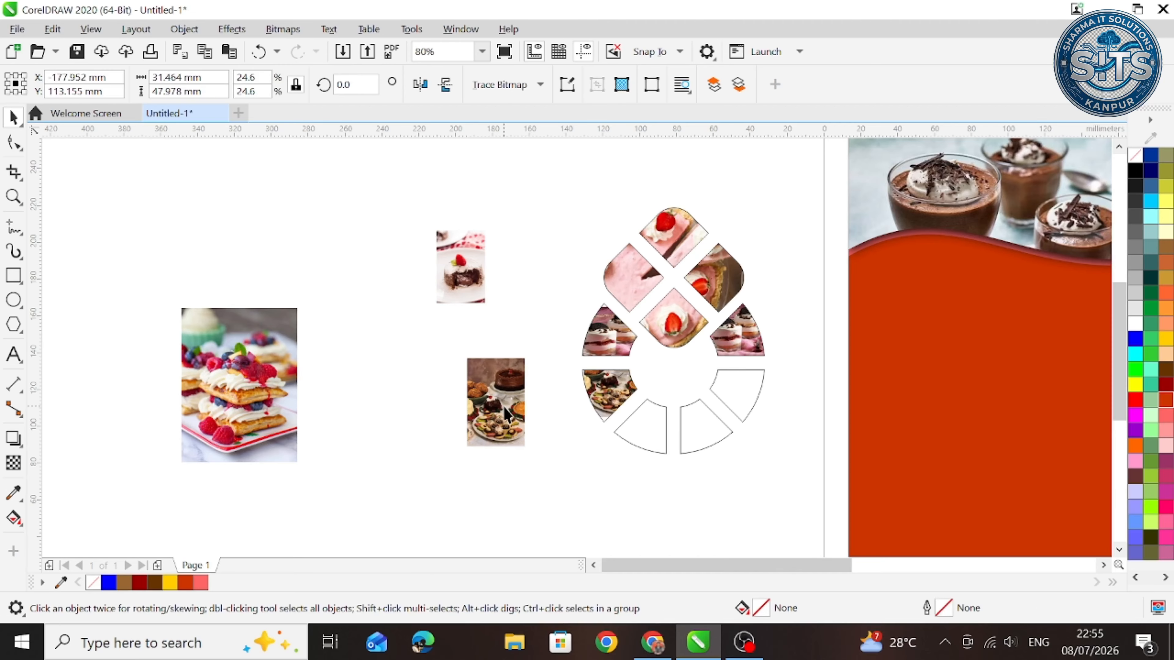
{"action": "left_click", "coordinate": [184, 29]}
{"action": "mouse_move", "coordinate": [387, 57]}
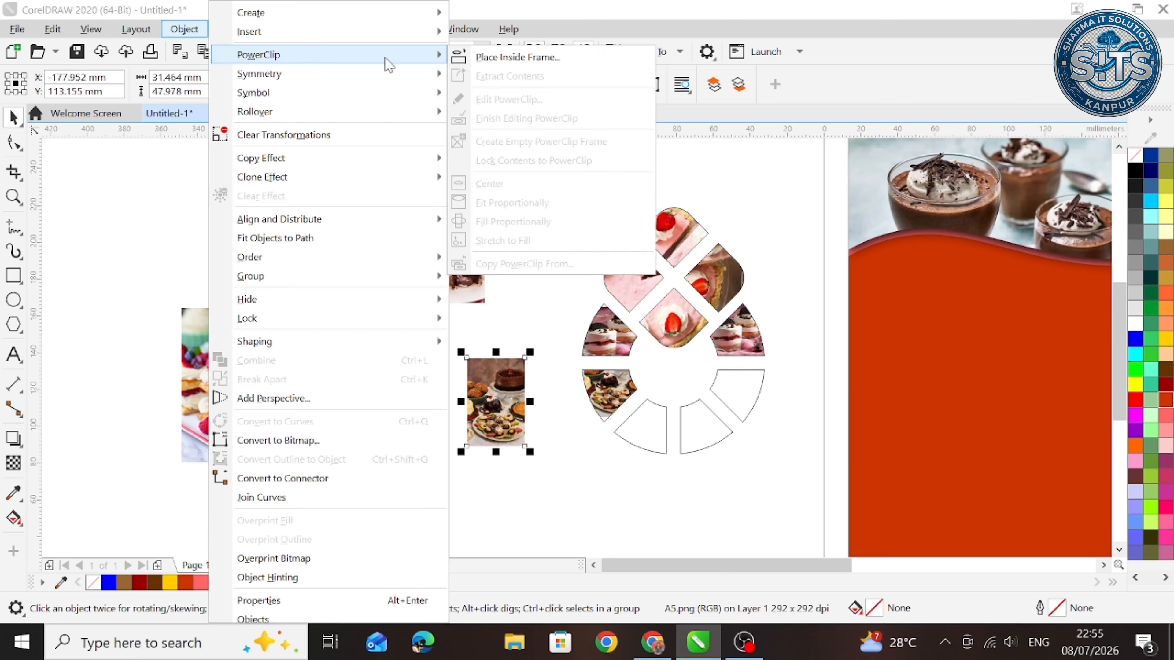
{"action": "left_click", "coordinate": [490, 56]}
{"action": "left_click", "coordinate": [735, 393]}
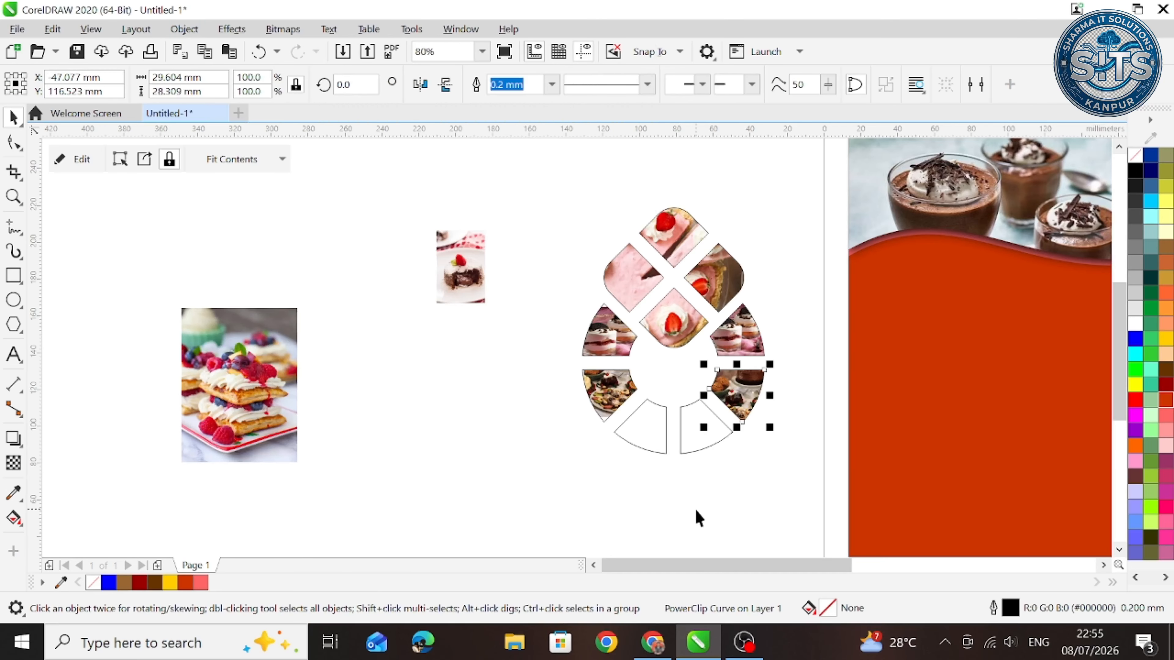
Move the chocolate cake slice photo beside the ring and PowerClip it inside the bottom-left segment
{"action": "left_click_drag", "start_coordinate": [471, 290], "coordinate": [525, 477]}
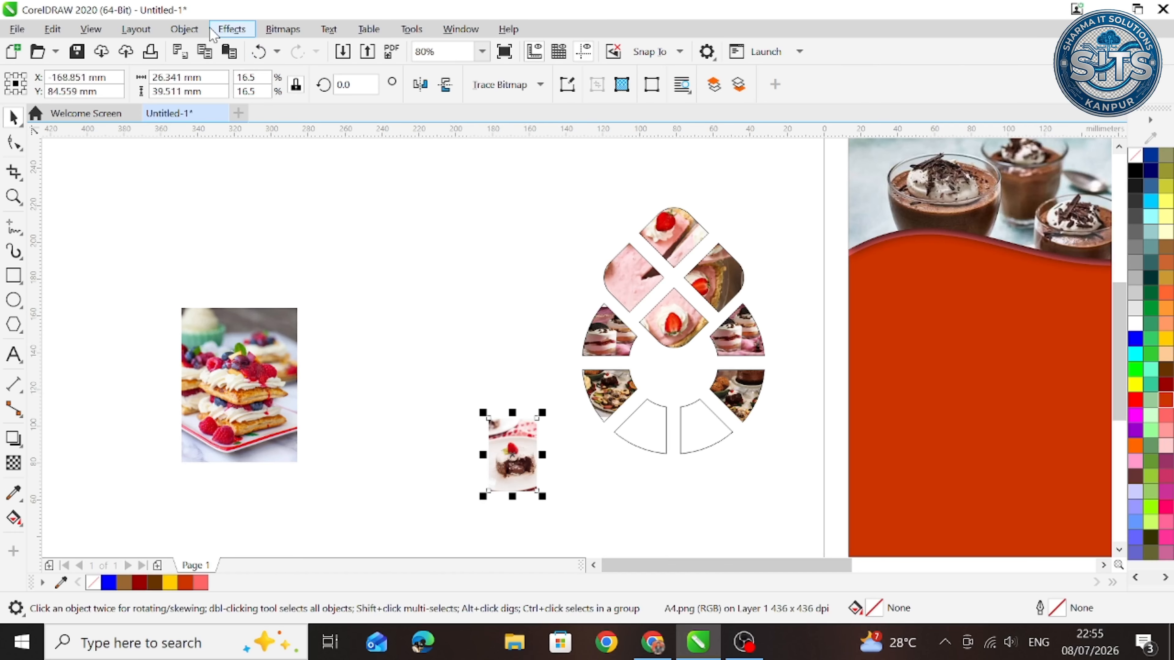
{"action": "left_click", "coordinate": [184, 29]}
{"action": "mouse_move", "coordinate": [289, 54]}
{"action": "left_click", "coordinate": [490, 56]}
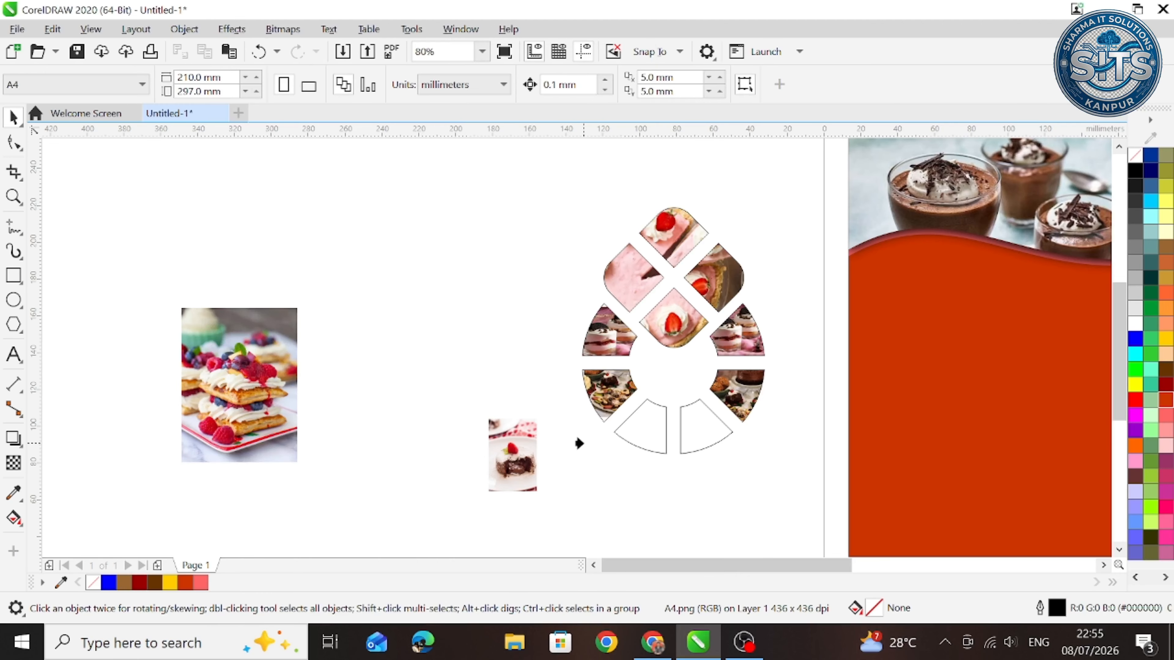
{"action": "left_click", "coordinate": [651, 430]}
{"action": "left_click", "coordinate": [596, 490]}
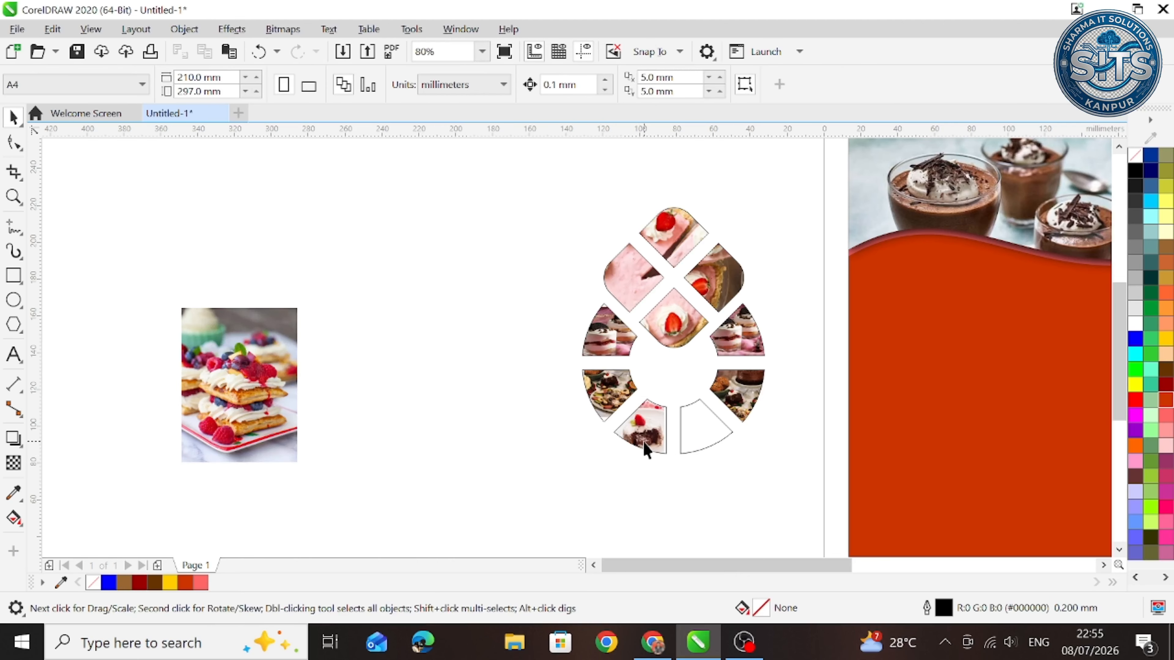
Widen the clipped cake slice photo slightly so it covers the whole bottom-left ring segment
{"action": "left_click", "coordinate": [648, 437]}
{"action": "left_click", "coordinate": [649, 437], "text": "ctrl"}
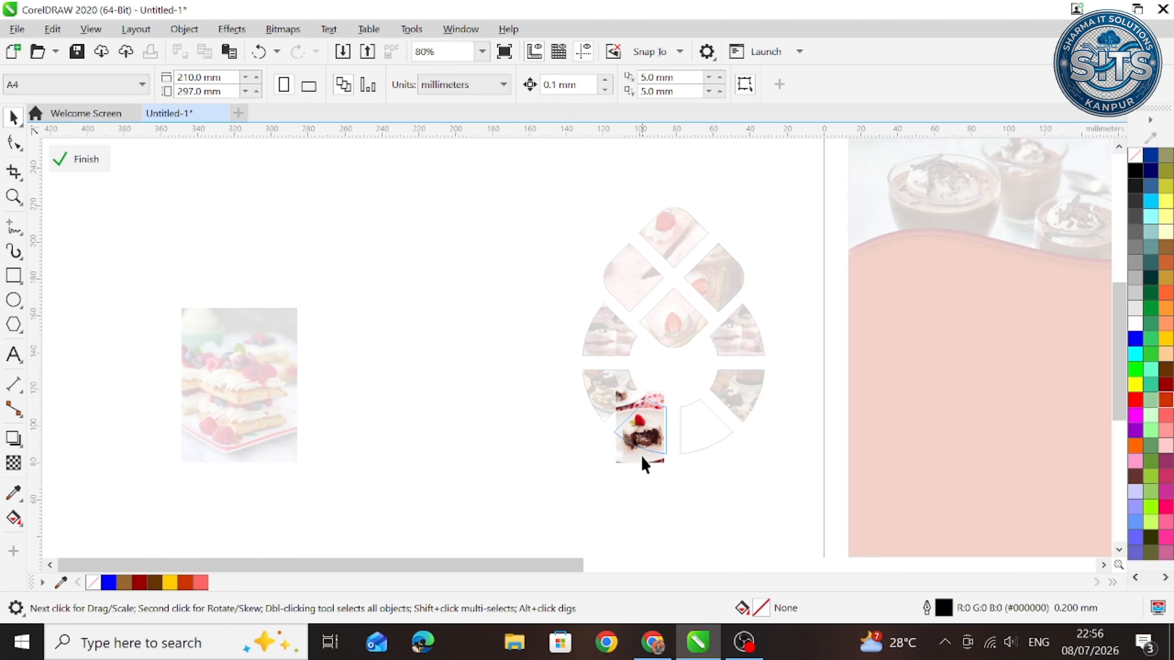
{"action": "left_click", "coordinate": [642, 457]}
{"action": "left_click_drag", "start_coordinate": [670, 426], "coordinate": [675, 426]}
{"action": "left_click", "coordinate": [554, 471], "text": "ctrl"}
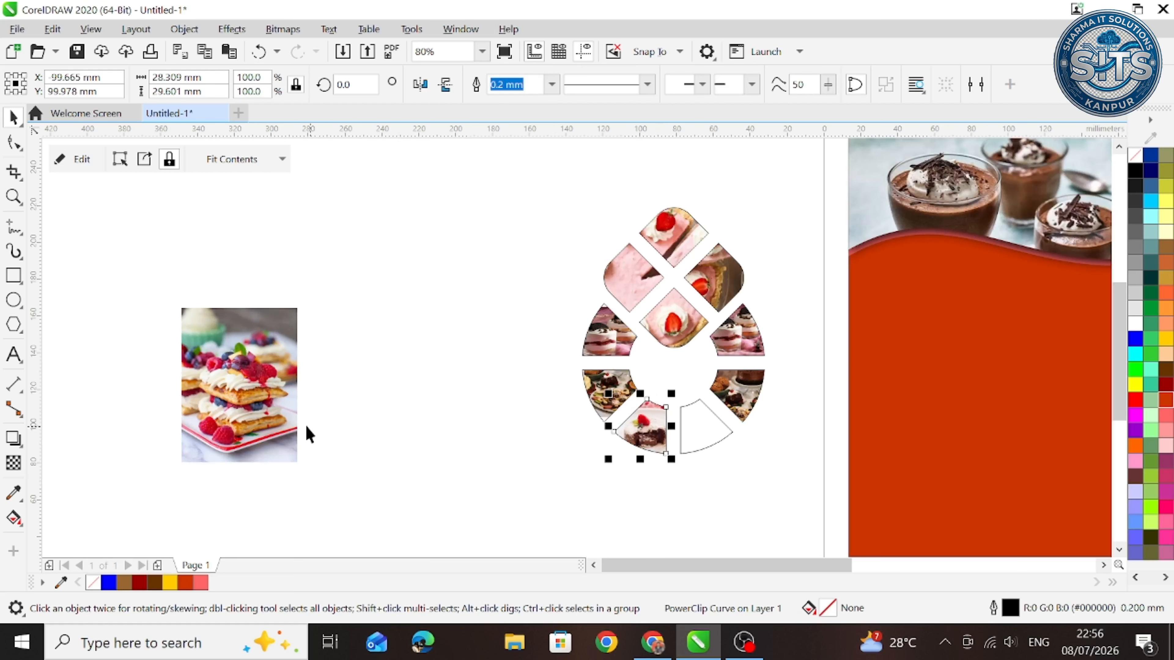
Scale the berry waffle photo to about 33 mm wide beside the ring and PowerClip it inside the bottom-right segment
{"action": "left_click_drag", "start_coordinate": [250, 405], "coordinate": [480, 408]}
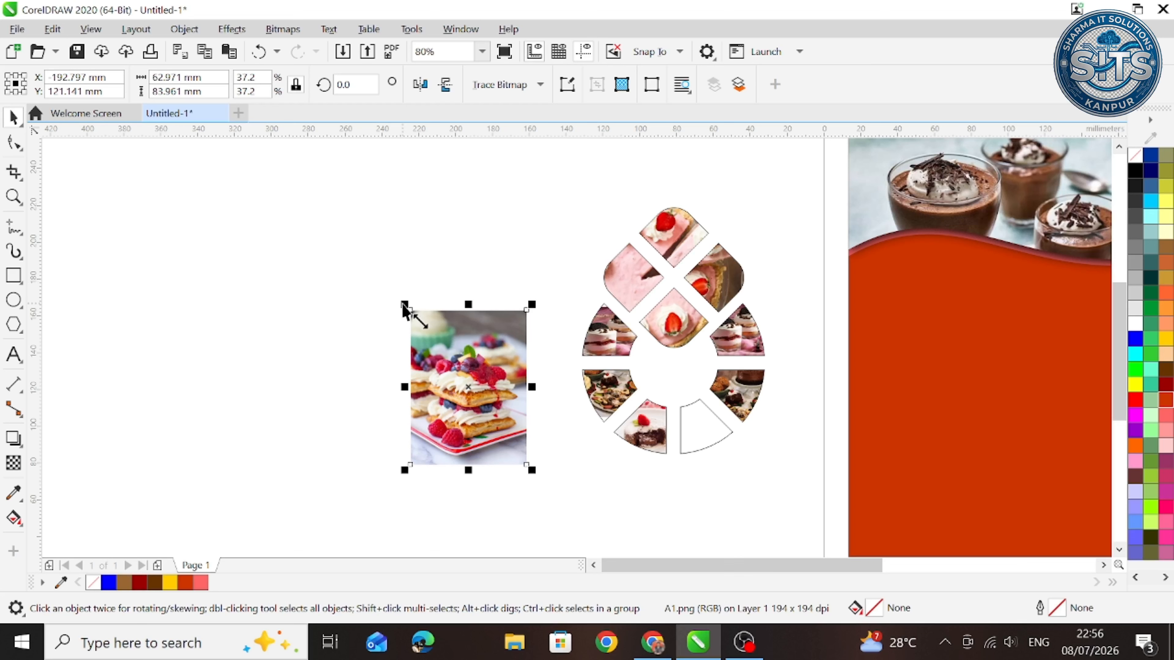
{"action": "left_click_drag", "start_coordinate": [405, 306], "coordinate": [460, 379]}
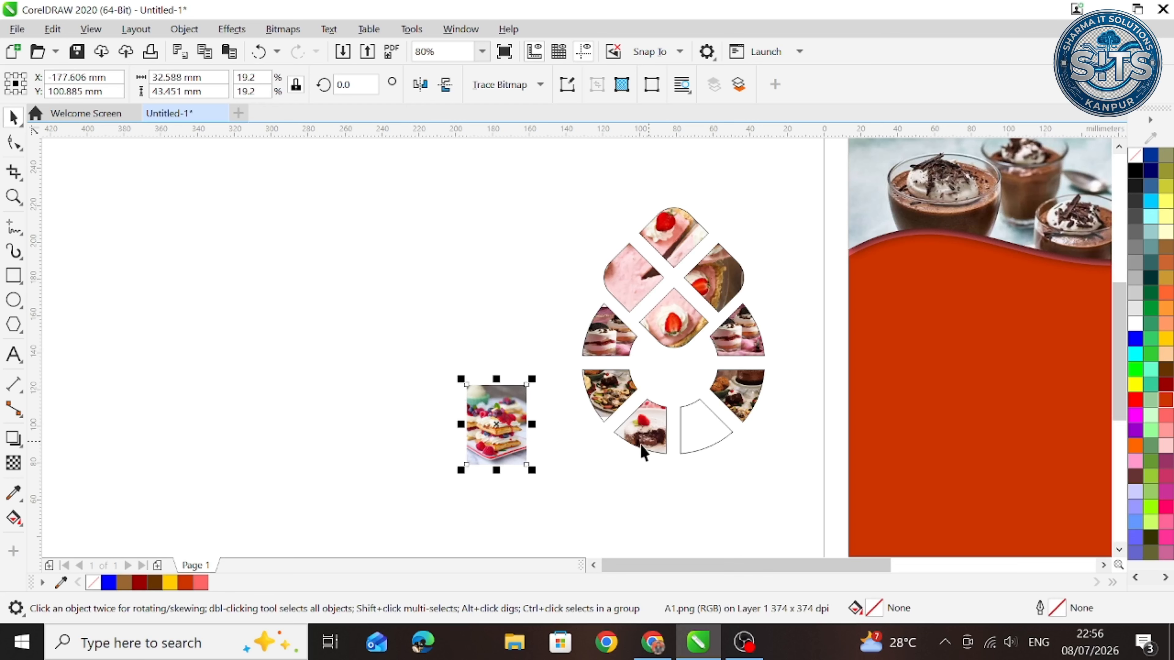
{"action": "left_click", "coordinate": [185, 29]}
{"action": "mouse_move", "coordinate": [385, 55]}
{"action": "left_click", "coordinate": [508, 58]}
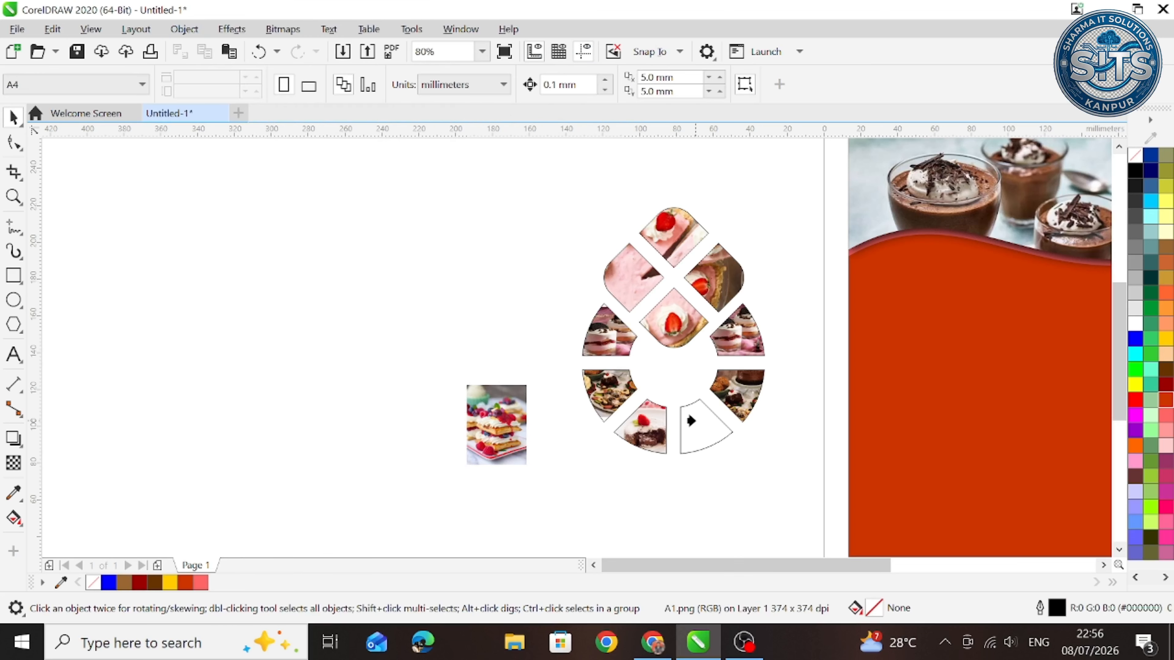
{"action": "left_click", "coordinate": [692, 419]}
{"action": "left_click", "coordinate": [571, 472]}
Remove the outlines from the four-piece tile and all six photo-filled ring segments
{"action": "left_click_drag", "start_coordinate": [523, 173], "coordinate": [765, 516]}
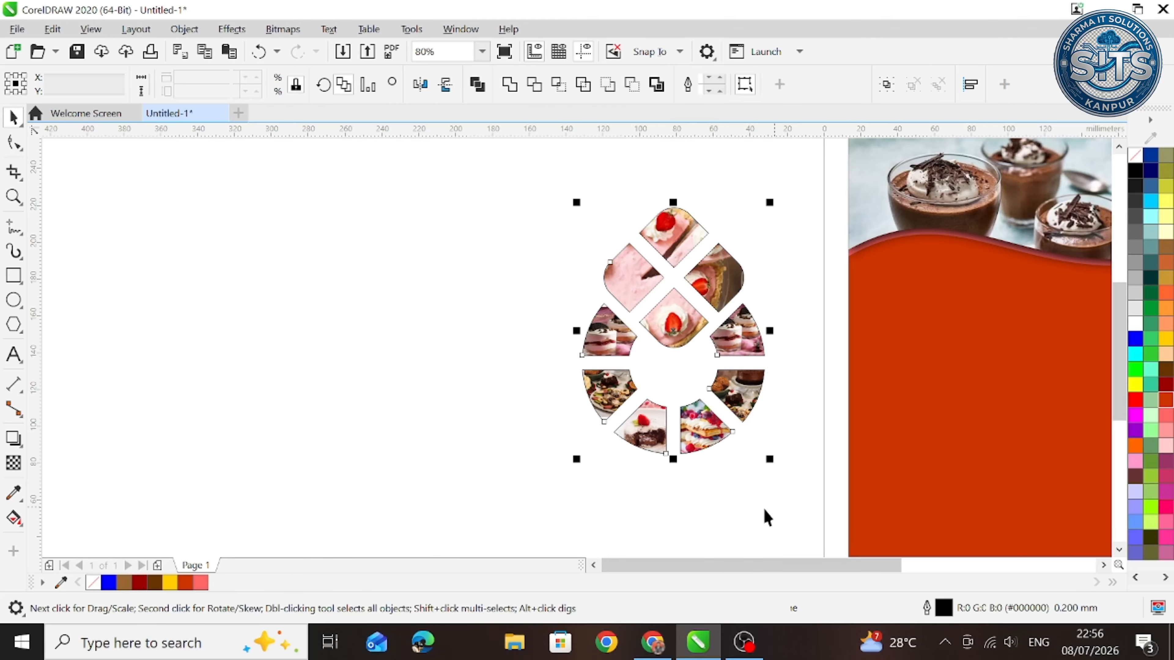
{"action": "right_click", "coordinate": [1135, 155]}
{"action": "left_click", "coordinate": [1059, 166]}
Group the photo-filled shapes and place them in the flyer's lower-right corner, scaled to about 70 mm wide
{"action": "scroll", "coordinate": [748, 409], "scroll_direction": "down", "scroll_amount": 3}
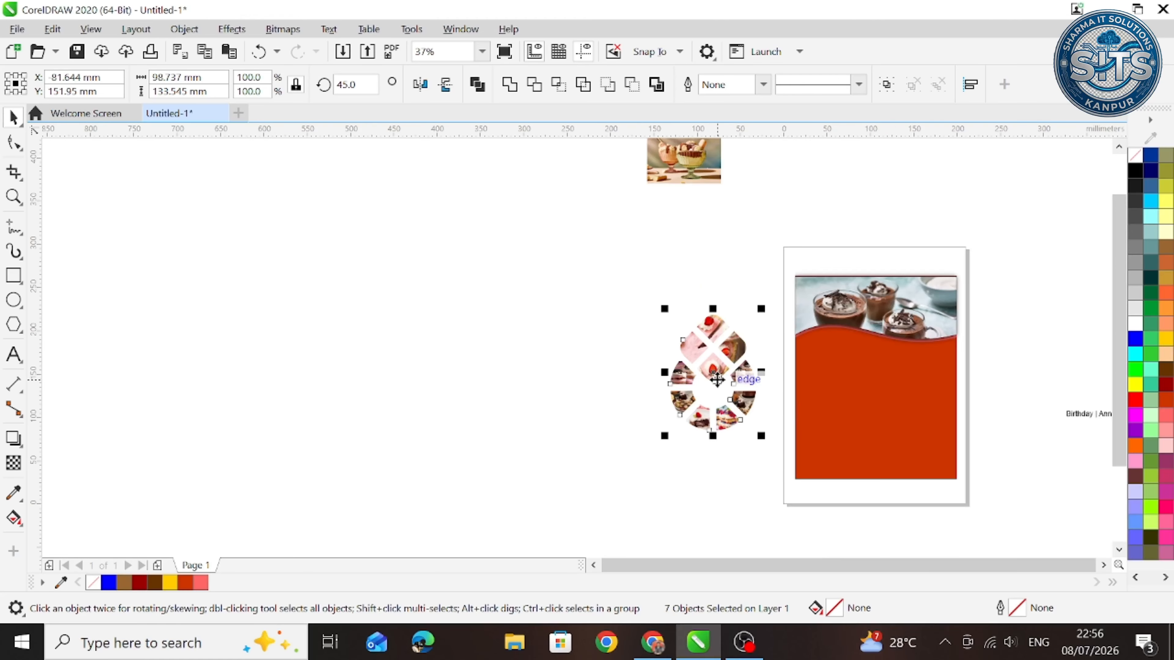
{"action": "key", "text": "ctrl+g"}
{"action": "left_click_drag", "start_coordinate": [715, 377], "coordinate": [910, 417]}
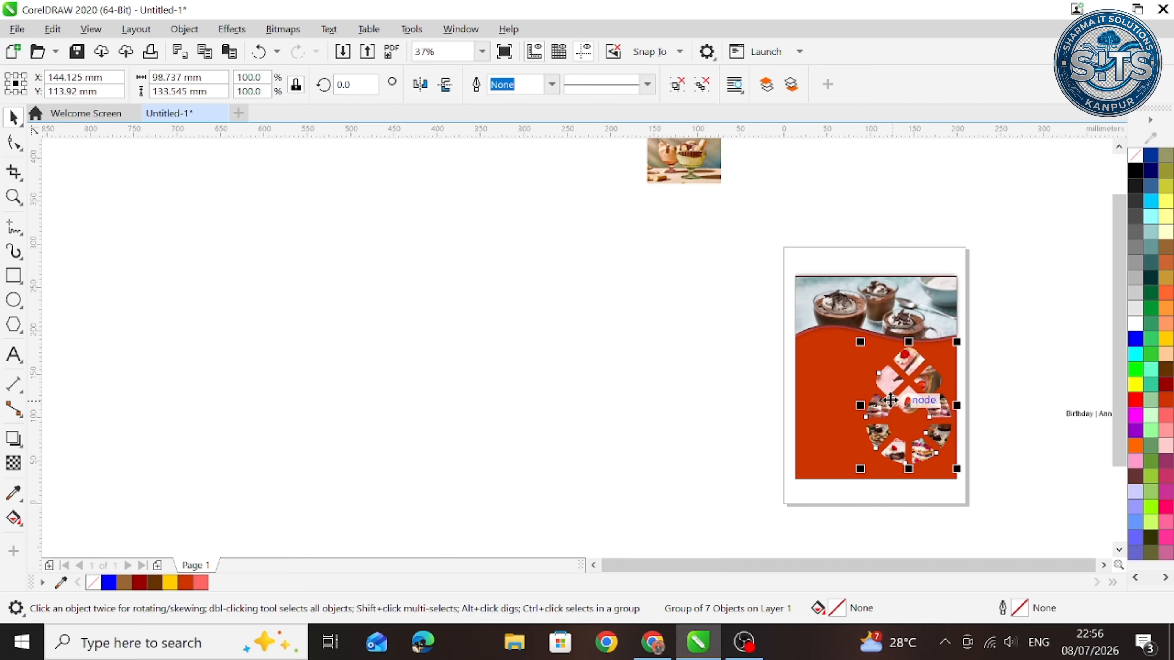
{"action": "left_click_drag", "start_coordinate": [859, 340], "coordinate": [885, 373]}
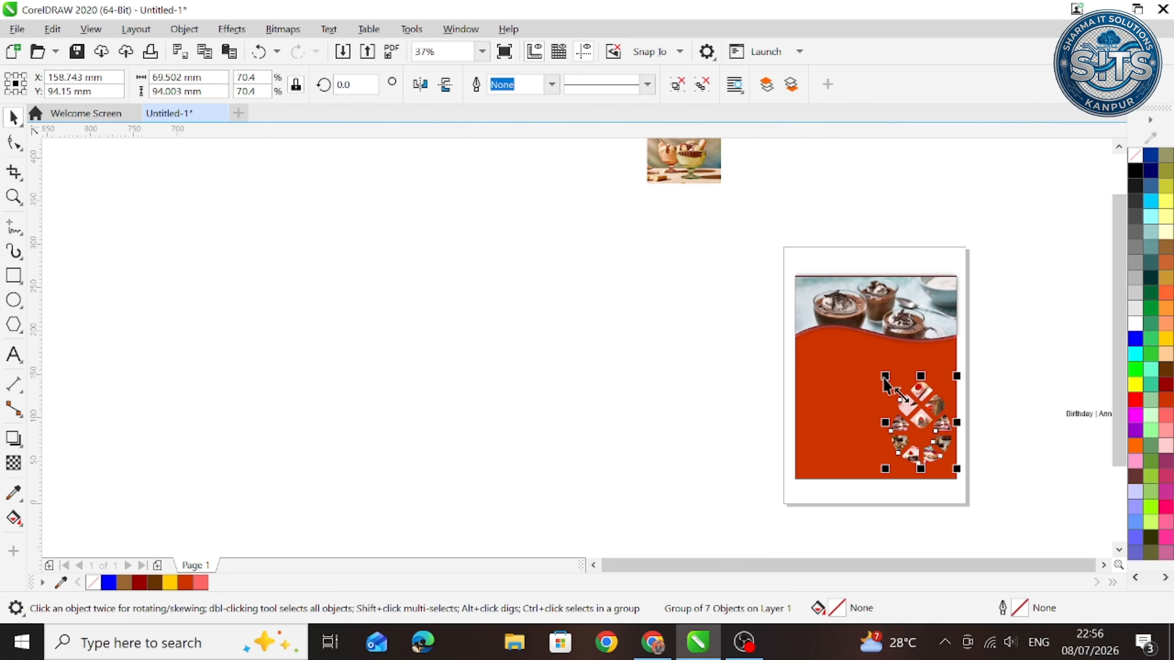
Move the grouped dessert collage slightly up on the flyer and cast a drop shadow down its full height
{"action": "left_click_drag", "start_coordinate": [927, 426], "coordinate": [925, 398]}
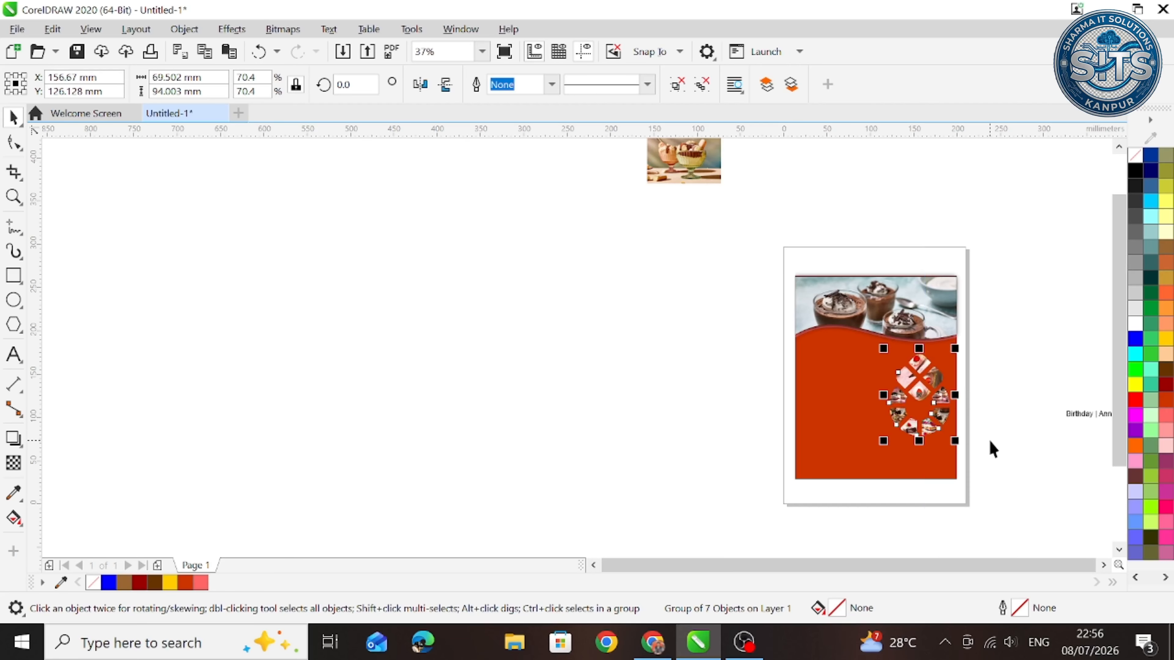
{"action": "key", "text": "z"}
{"action": "left_click_drag", "start_coordinate": [853, 331], "coordinate": [976, 464]}
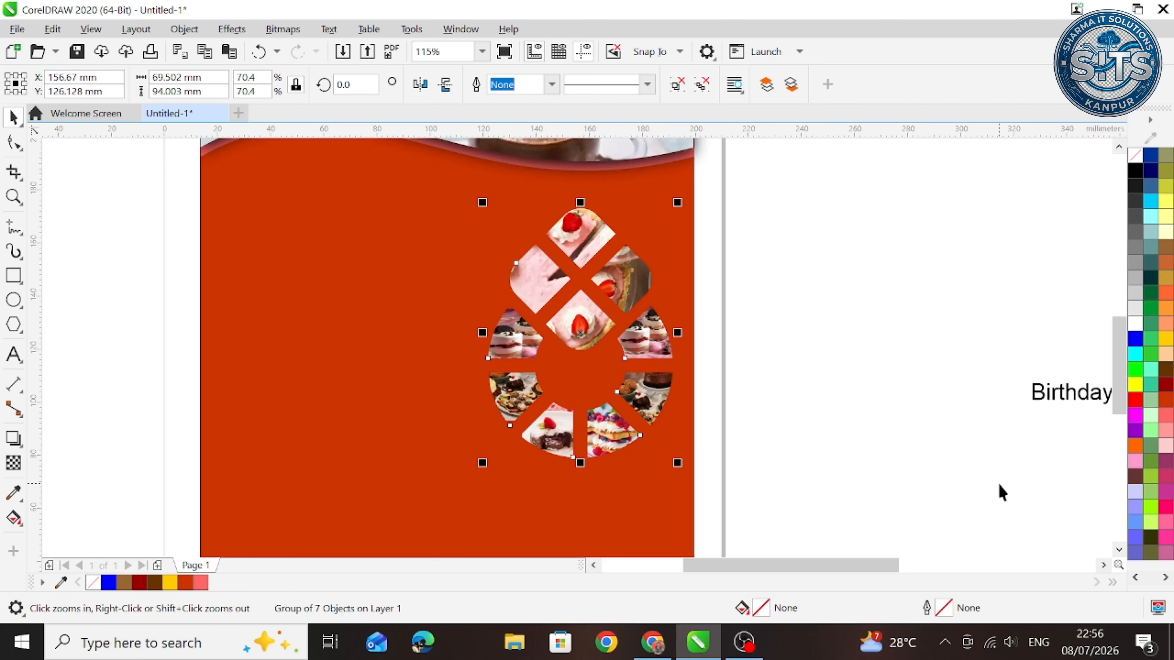
{"action": "left_click", "coordinate": [13, 439]}
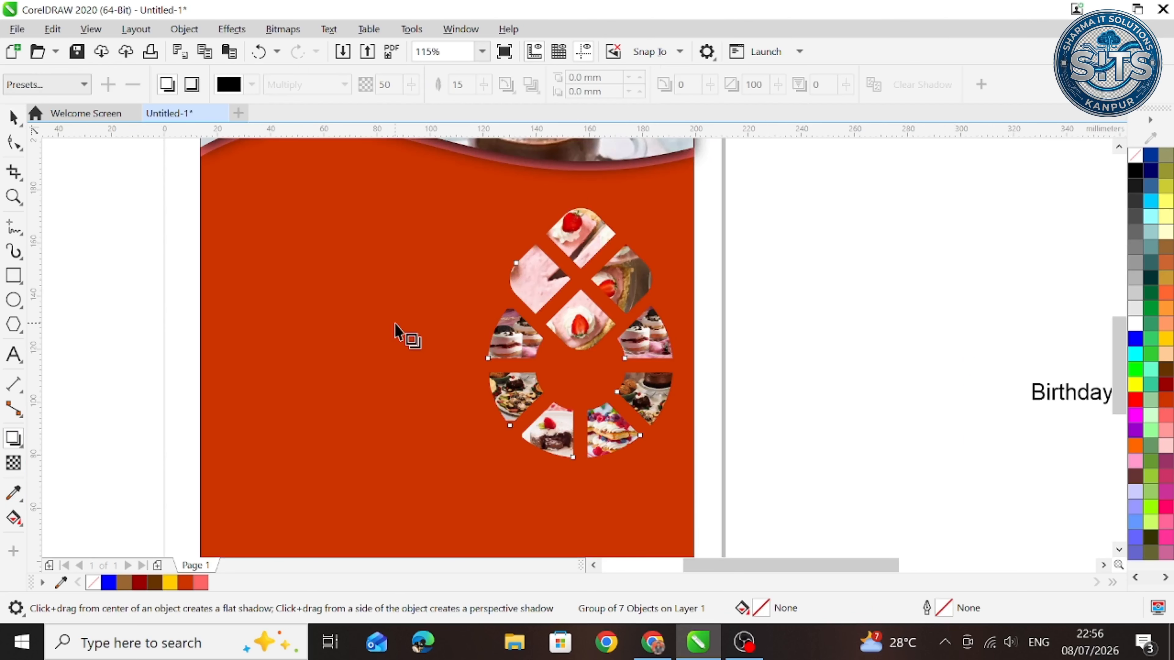
{"action": "left_click_drag", "start_coordinate": [580, 217], "coordinate": [573, 457]}
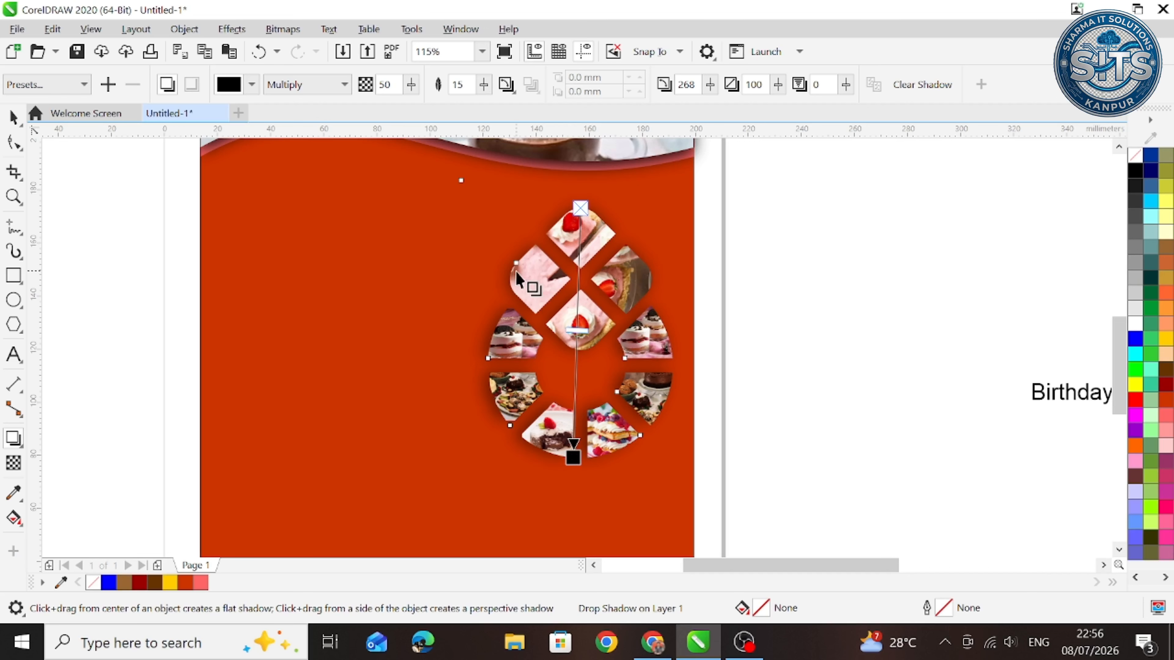
Set the collage shadow's opacity to 65 and its feathering to 6
{"action": "left_click", "coordinate": [412, 85]}
{"action": "left_click_drag", "start_coordinate": [423, 106], "coordinate": [485, 95]}
{"action": "left_click", "coordinate": [484, 84]}
{"action": "left_click", "coordinate": [487, 90]}
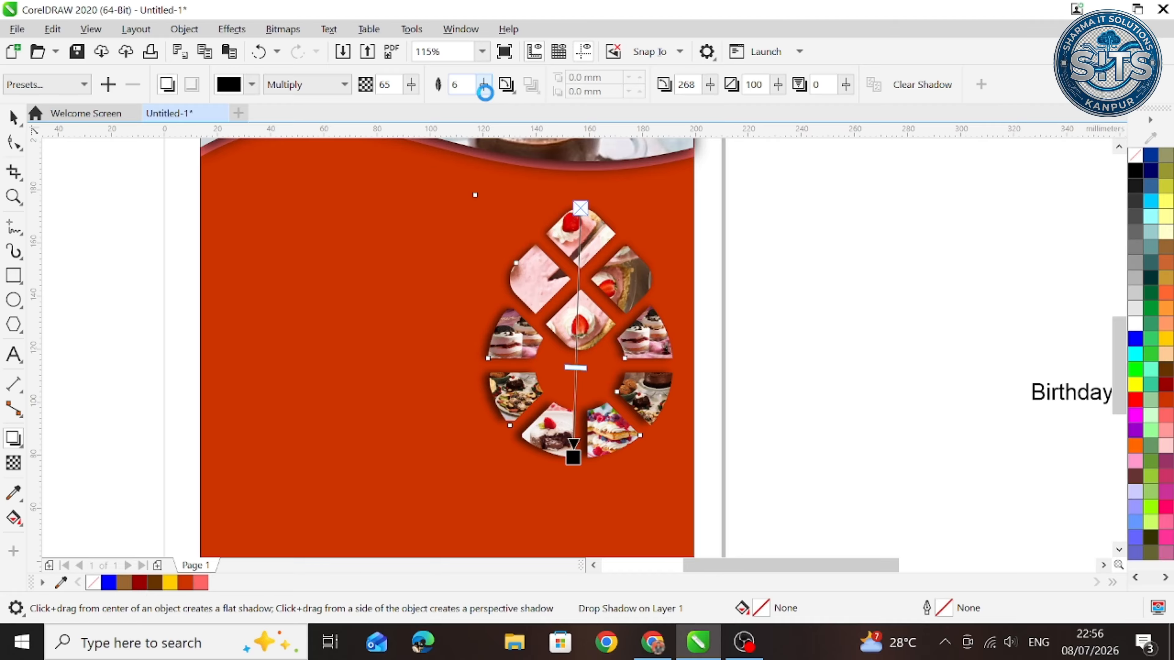
Straighten the collage's drop shadow so that it points straight down at 270 degrees
{"action": "left_click_drag", "start_coordinate": [573, 458], "coordinate": [583, 458]}
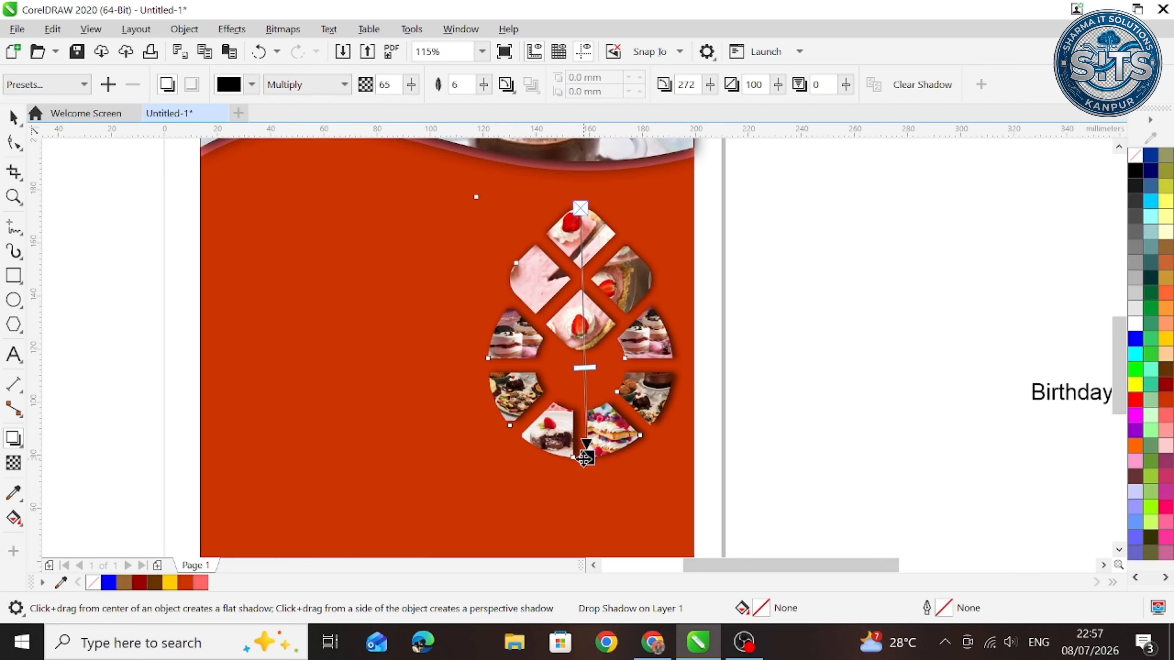
{"action": "key", "text": "z"}
{"action": "left_click_drag", "start_coordinate": [437, 287], "coordinate": [707, 497]}
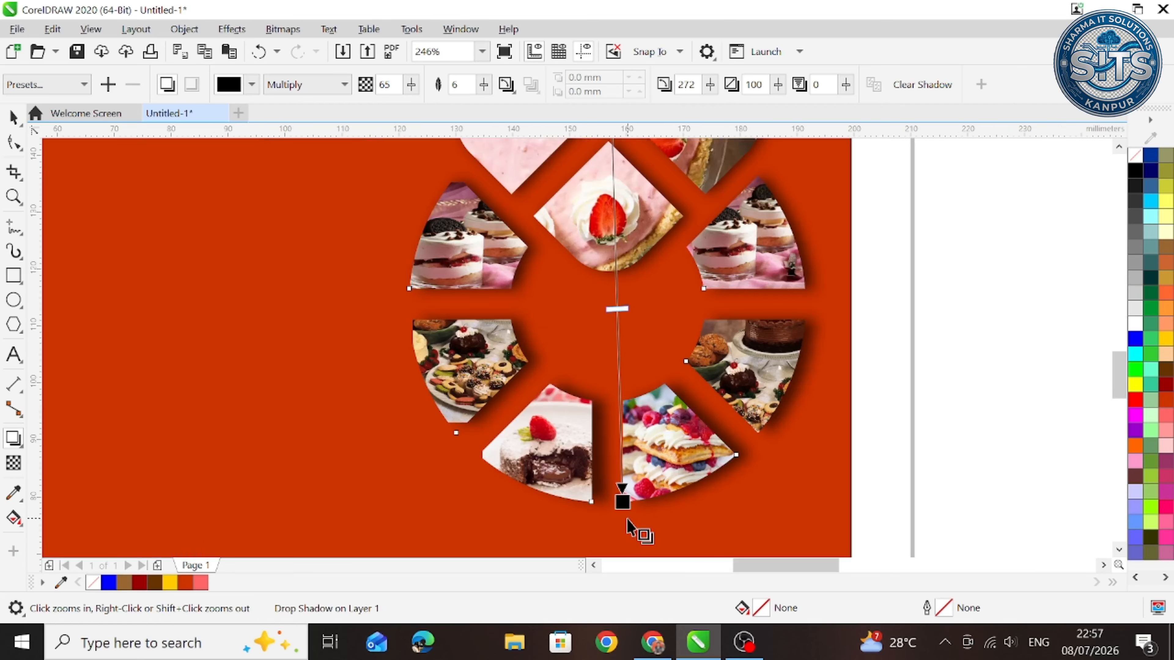
{"action": "left_click_drag", "start_coordinate": [620, 506], "coordinate": [611, 507]}
{"action": "scroll", "coordinate": [620, 419], "scroll_direction": "down", "scroll_amount": 5}
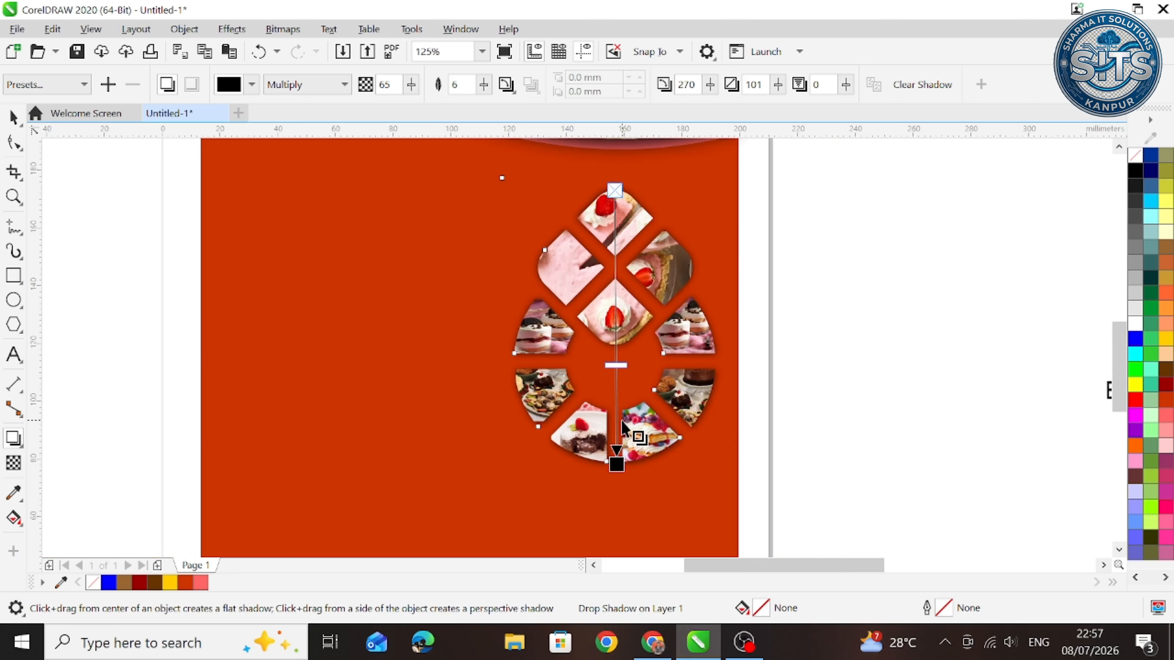
Set the collage shadow's opacity to 87 and its feathering to 10
{"action": "key", "text": "z"}
{"action": "left_click_drag", "start_coordinate": [430, 328], "coordinate": [578, 476]}
{"action": "left_click", "coordinate": [411, 84]}
{"action": "left_click_drag", "start_coordinate": [407, 106], "coordinate": [428, 113]}
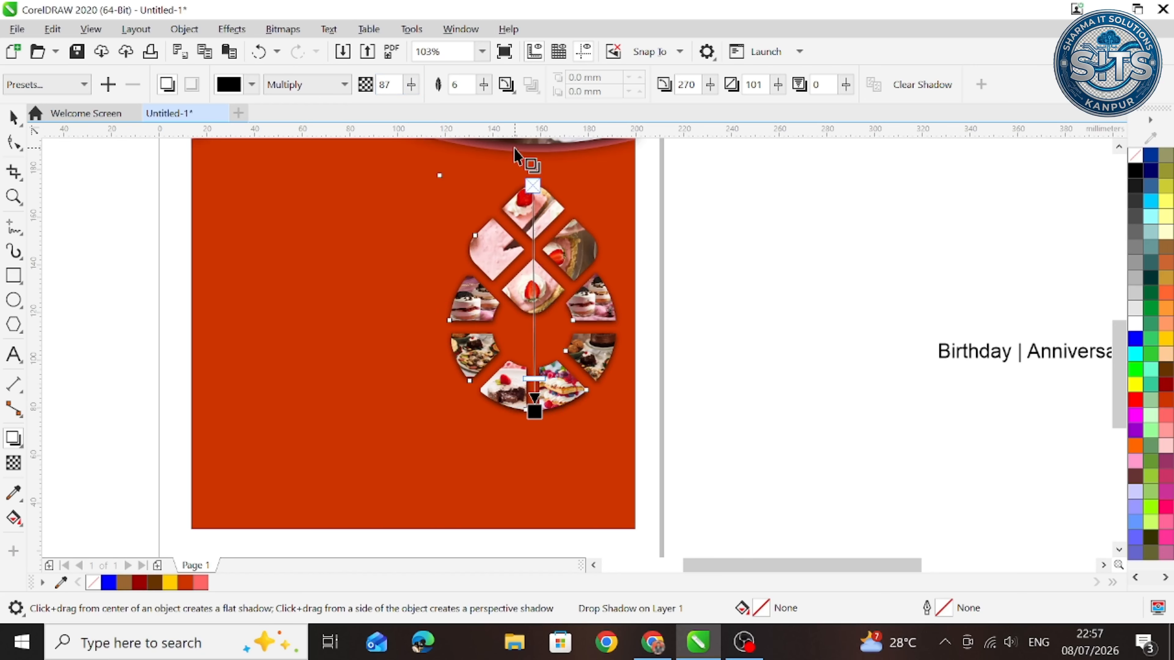
{"action": "left_click", "coordinate": [483, 84]}
{"action": "mouse_move", "coordinate": [486, 105]}
{"action": "left_mouse_down"}
{"action": "mouse_move", "coordinate": [497, 108]}
{"action": "mouse_move", "coordinate": [482, 106]}
{"action": "left_mouse_up"}
{"action": "left_click", "coordinate": [488, 87]}
{"action": "key", "text": "space"}
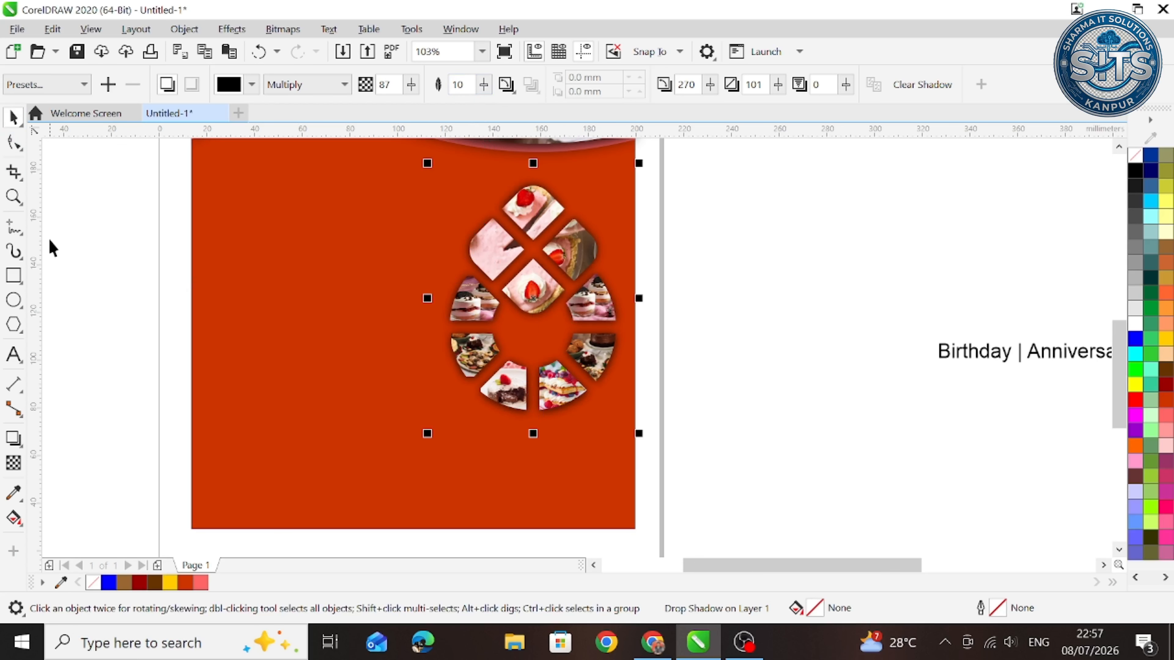
Place the yellow Bakery logo in the upper left of the flyer's red area, scaled to about 52 mm wide
{"action": "key", "text": "F4"}
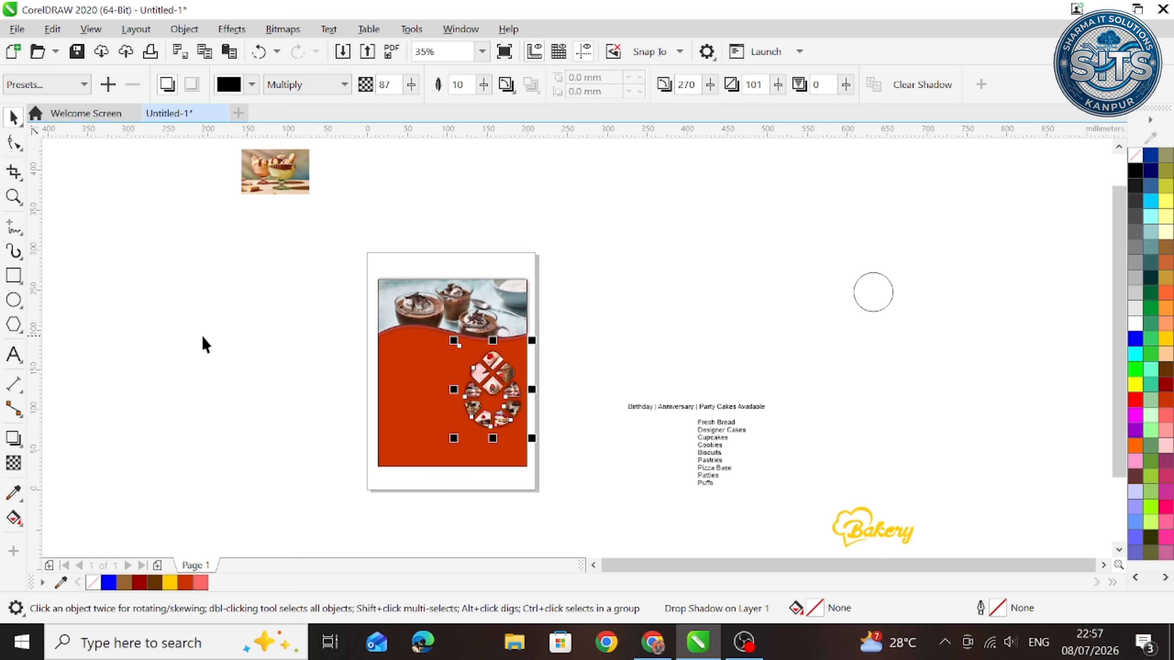
{"action": "key", "text": "z"}
{"action": "left_click_drag", "start_coordinate": [329, 255], "coordinate": [572, 500]}
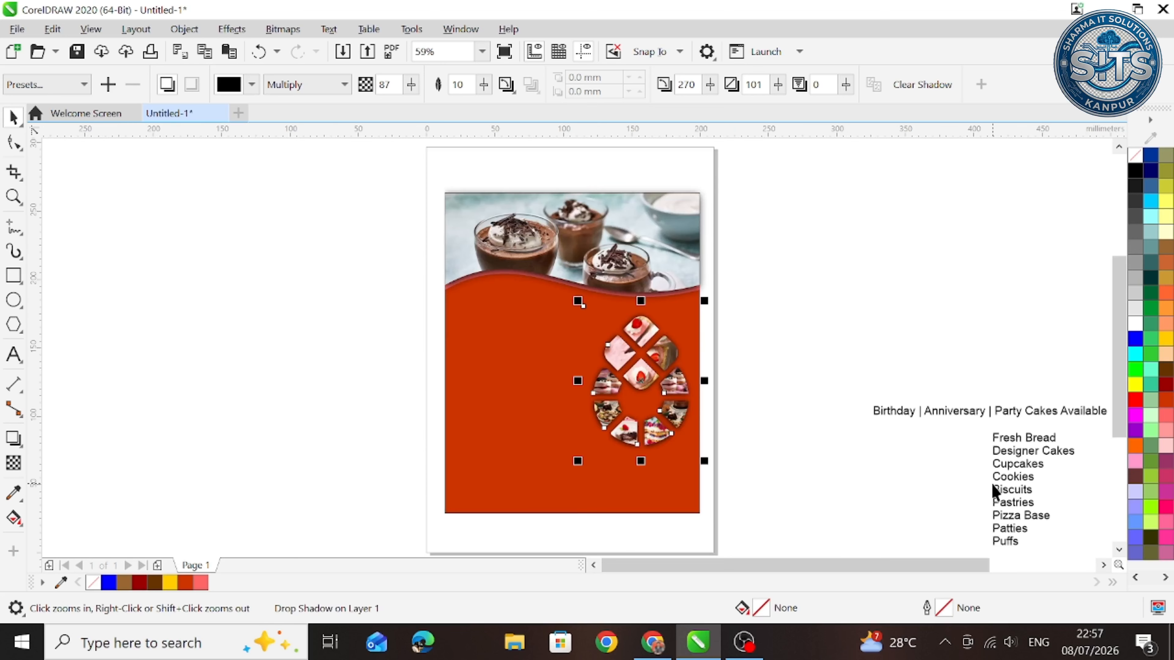
{"action": "scroll", "coordinate": [976, 486], "scroll_direction": "down", "scroll_amount": 2}
{"action": "scroll", "coordinate": [904, 521], "scroll_direction": "down", "scroll_amount": 2}
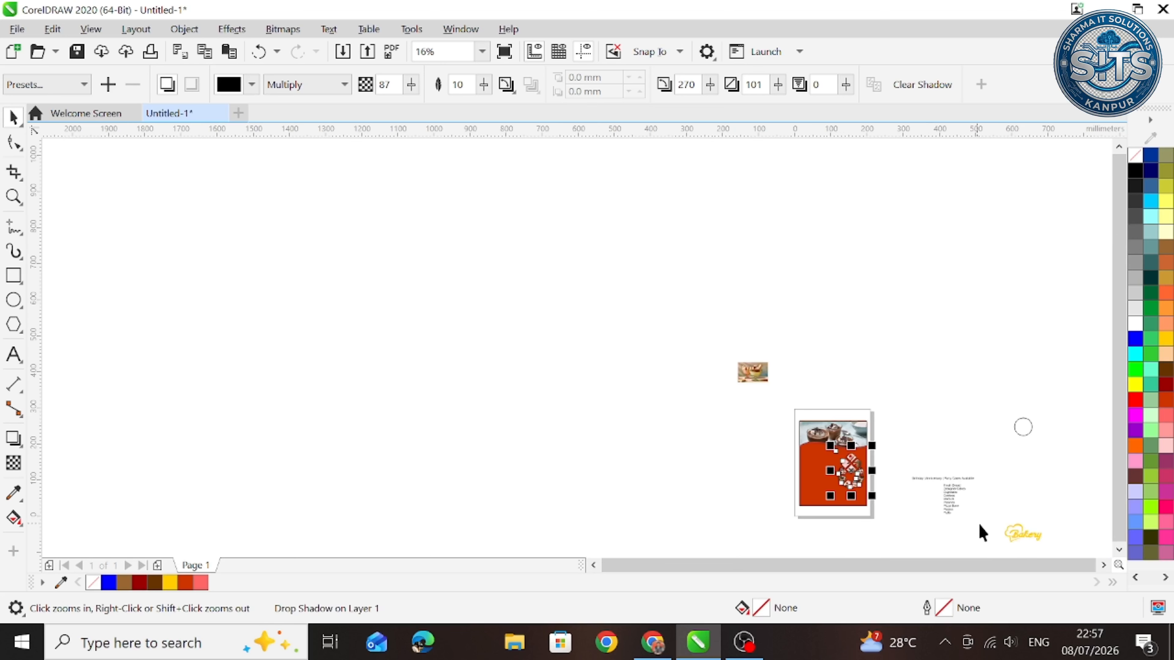
{"action": "key", "text": "space"}
{"action": "left_click_drag", "start_coordinate": [1021, 535], "coordinate": [819, 473]}
{"action": "key", "text": "z"}
{"action": "scroll", "coordinate": [872, 524], "scroll_direction": "up", "scroll_amount": 5}
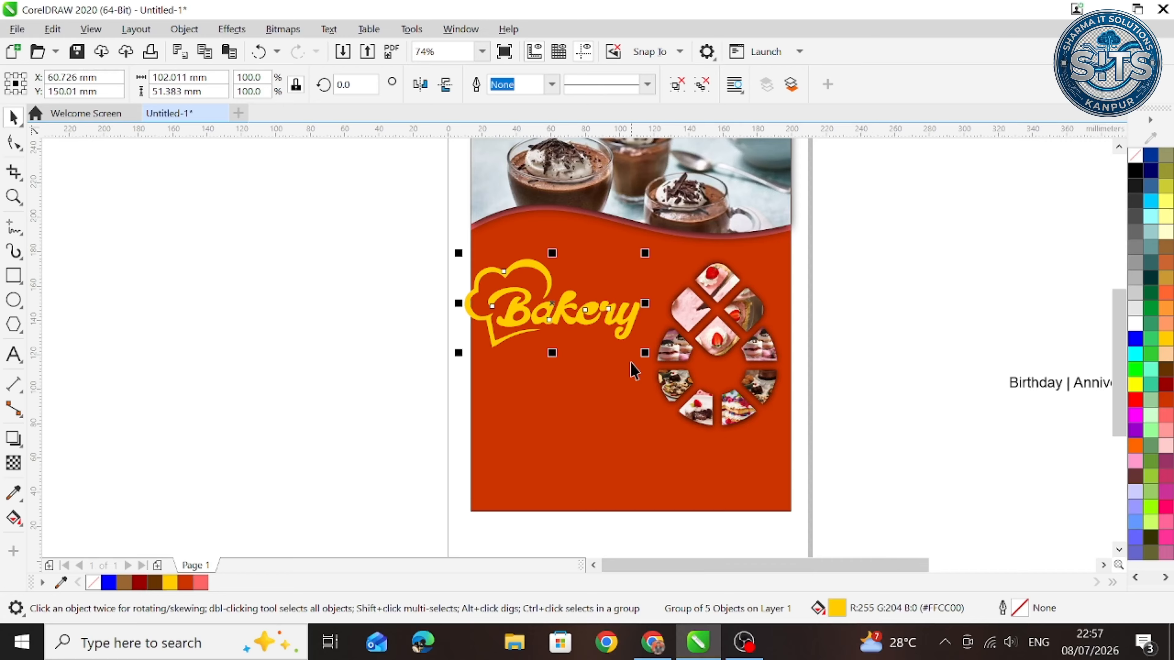
{"action": "left_click_drag", "start_coordinate": [646, 358], "coordinate": [542, 277]}
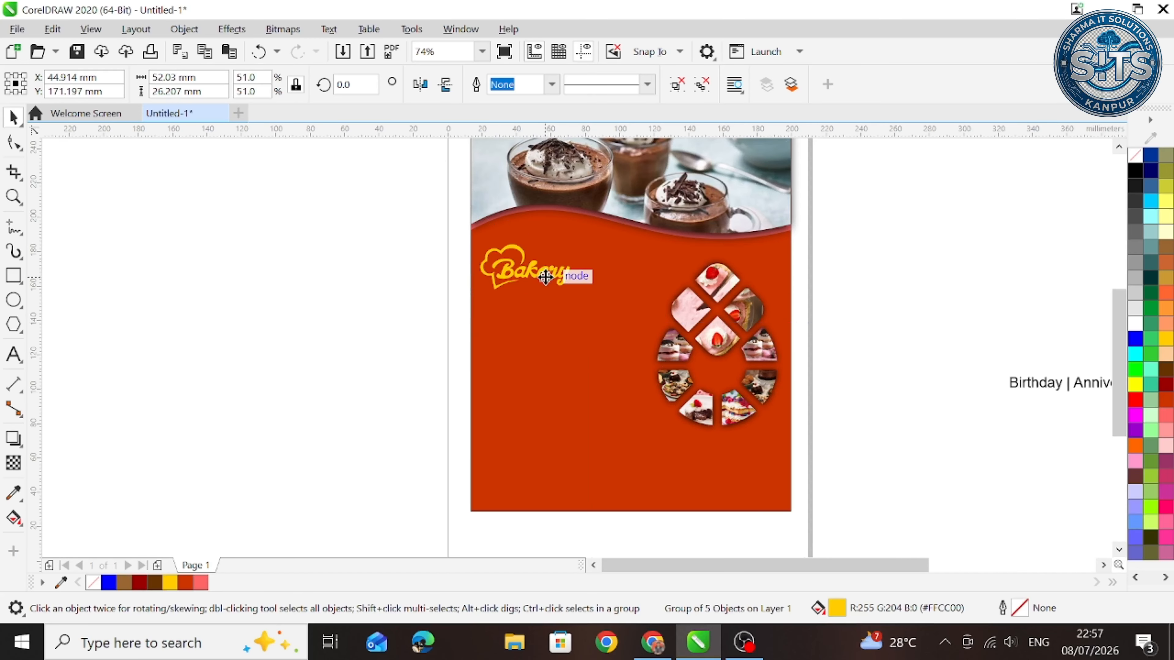
{"action": "left_click", "coordinate": [543, 277]}
{"action": "double_click", "coordinate": [574, 221]}
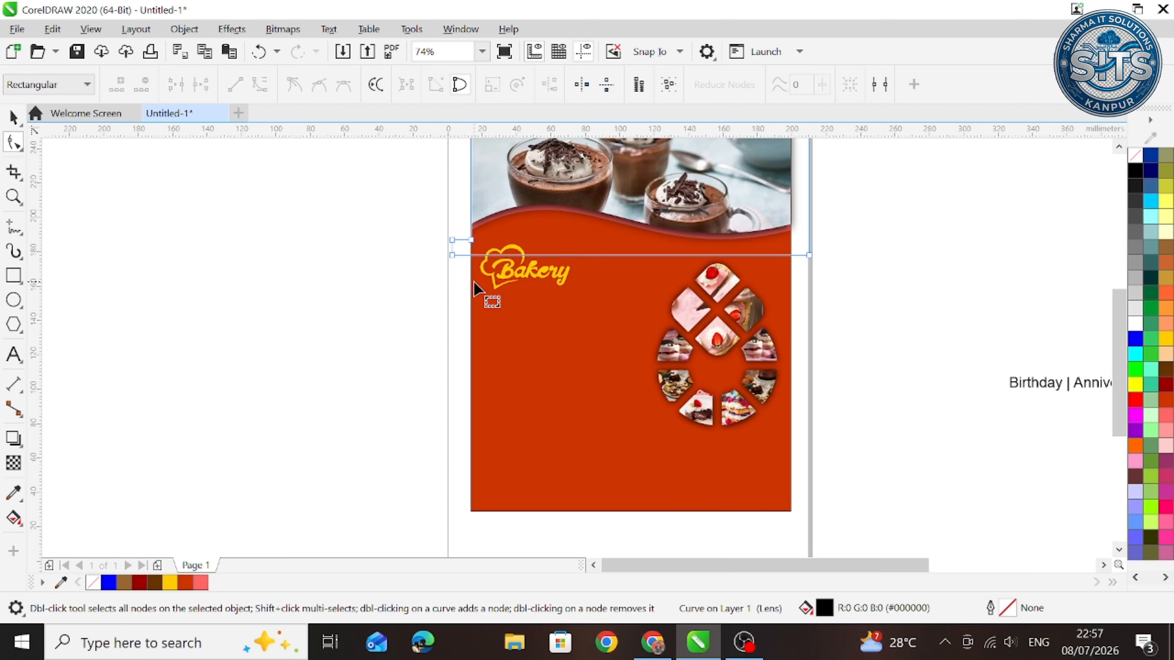
{"action": "key", "text": "Escape"}
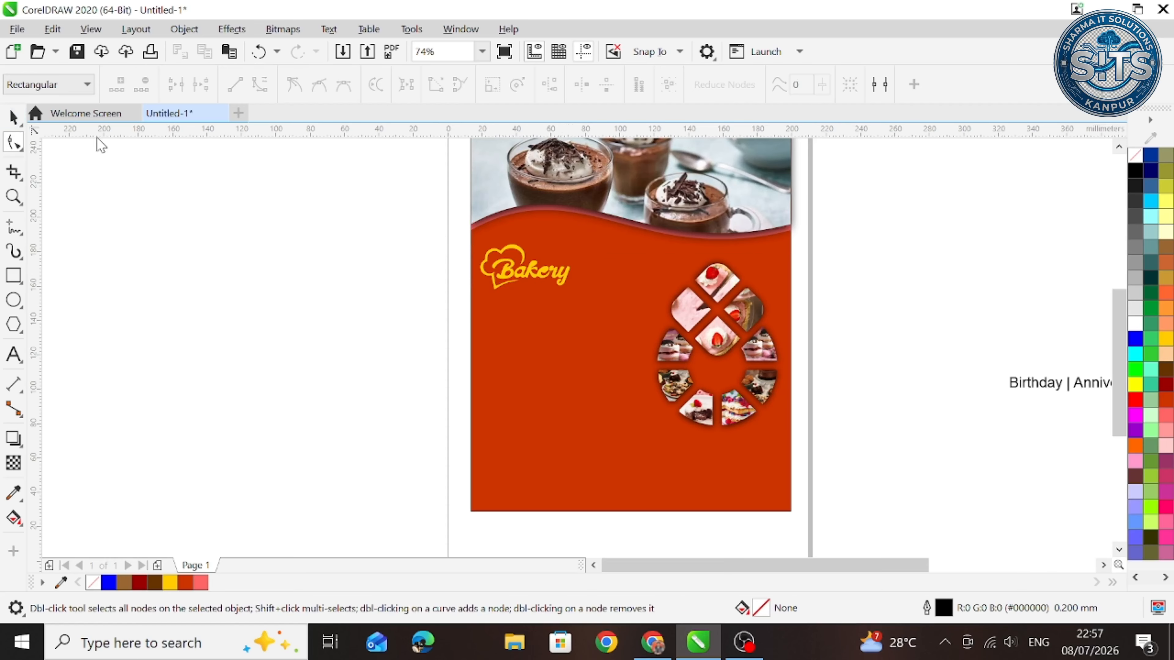
{"action": "left_click", "coordinate": [14, 119]}
Rotate the Bakery logo about 7.6 degrees counterclockwise and move it slightly up and right beneath the wave
{"action": "left_click", "coordinate": [507, 275]}
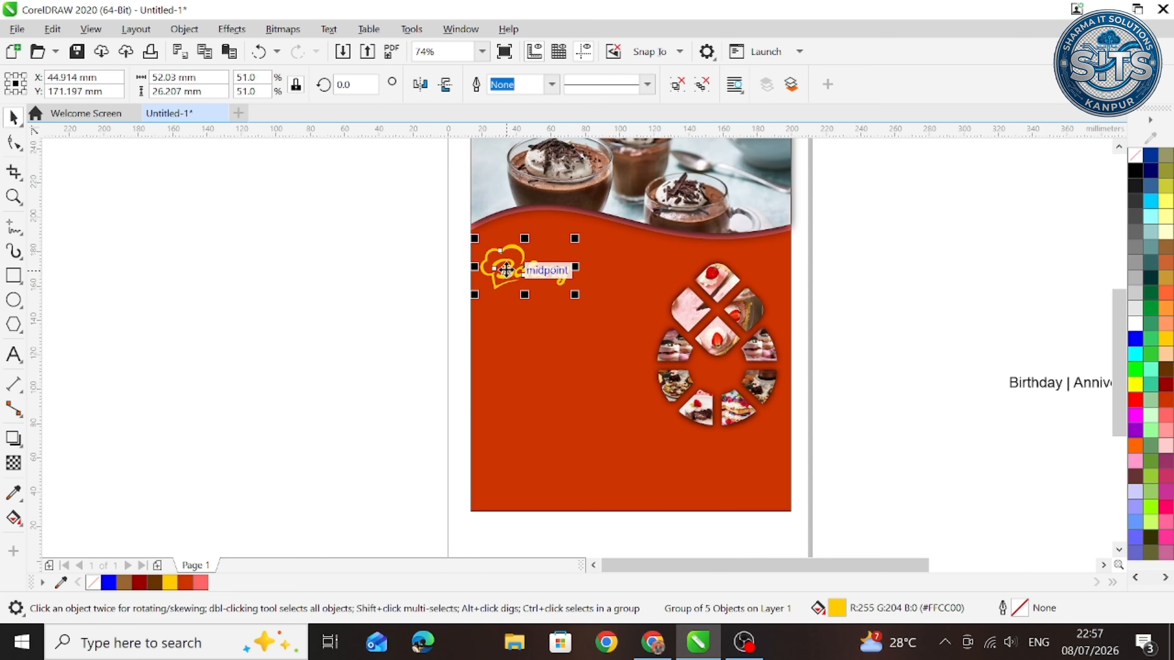
{"action": "left_click", "coordinate": [506, 270]}
{"action": "left_click_drag", "start_coordinate": [587, 240], "coordinate": [581, 234]}
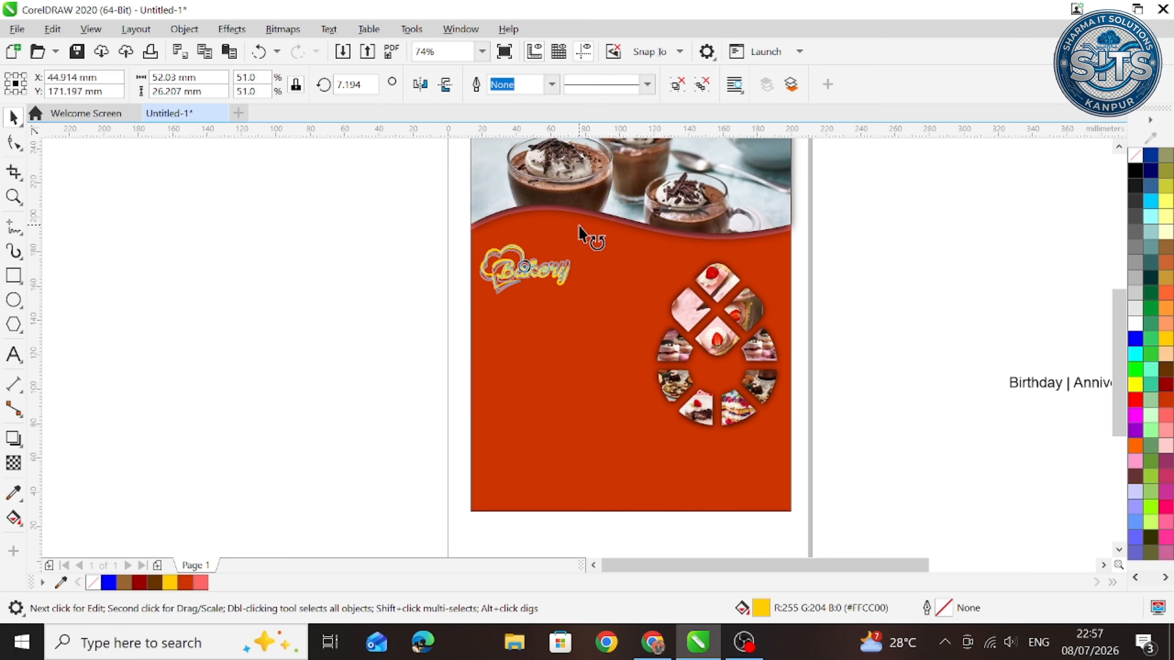
{"action": "left_click", "coordinate": [332, 353]}
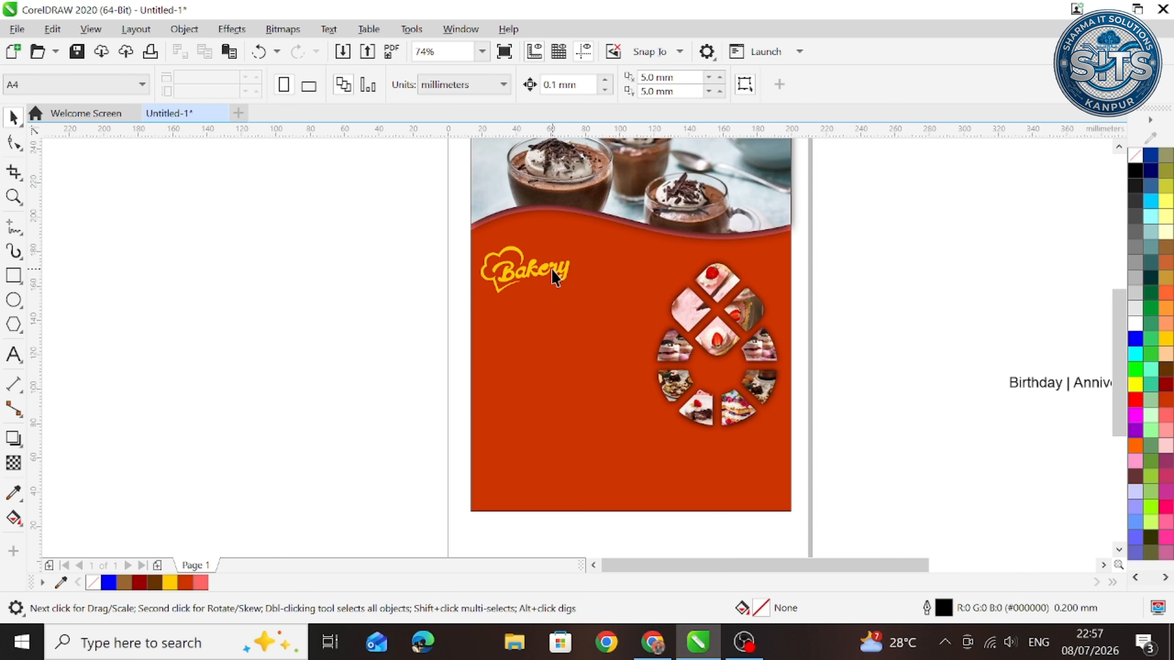
{"action": "left_click_drag", "start_coordinate": [555, 278], "coordinate": [561, 264]}
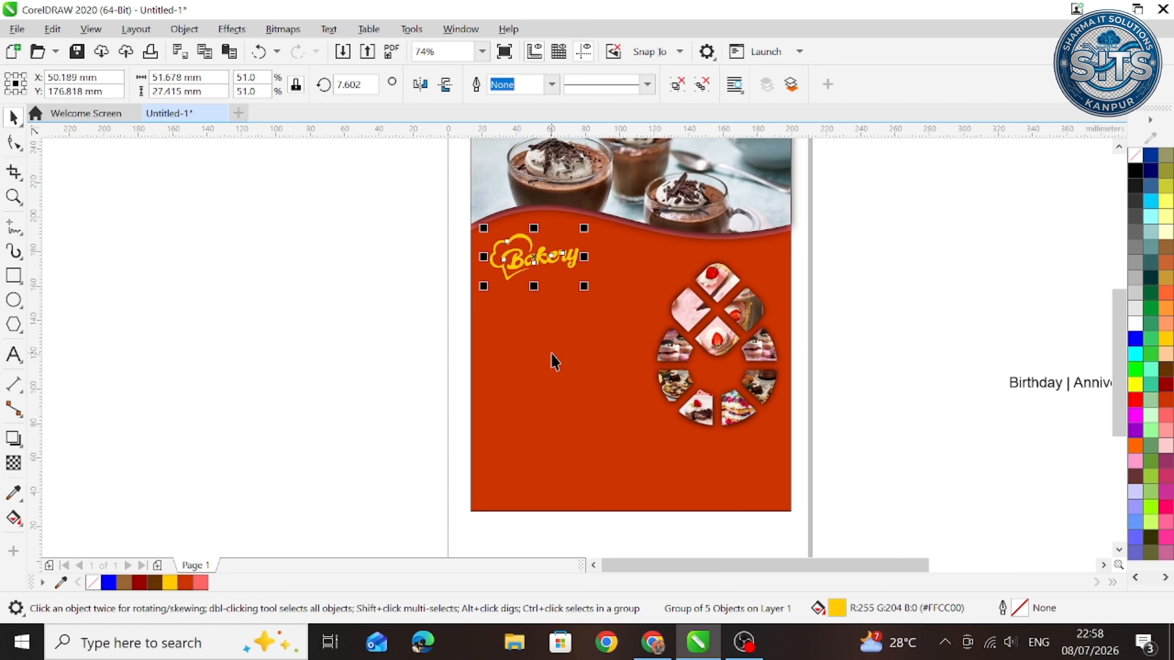
{"action": "left_click", "coordinate": [392, 370]}
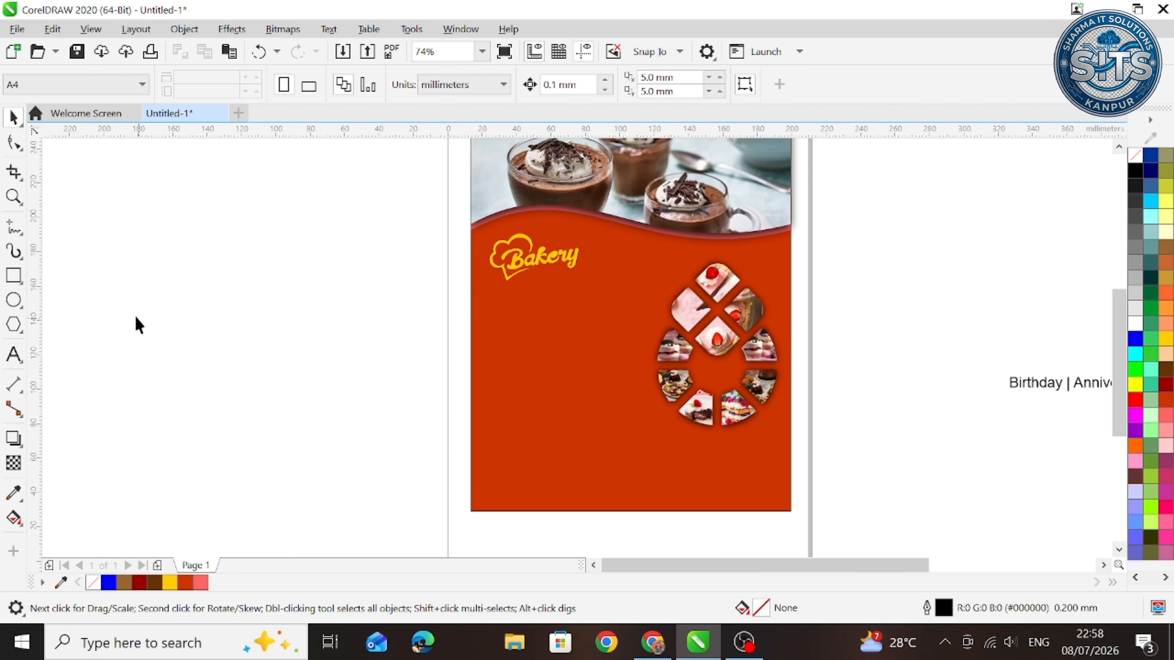
Add the artistic text "AKS" below the Bakery logo and set its font to Arial Black
{"action": "left_click", "coordinate": [14, 356]}
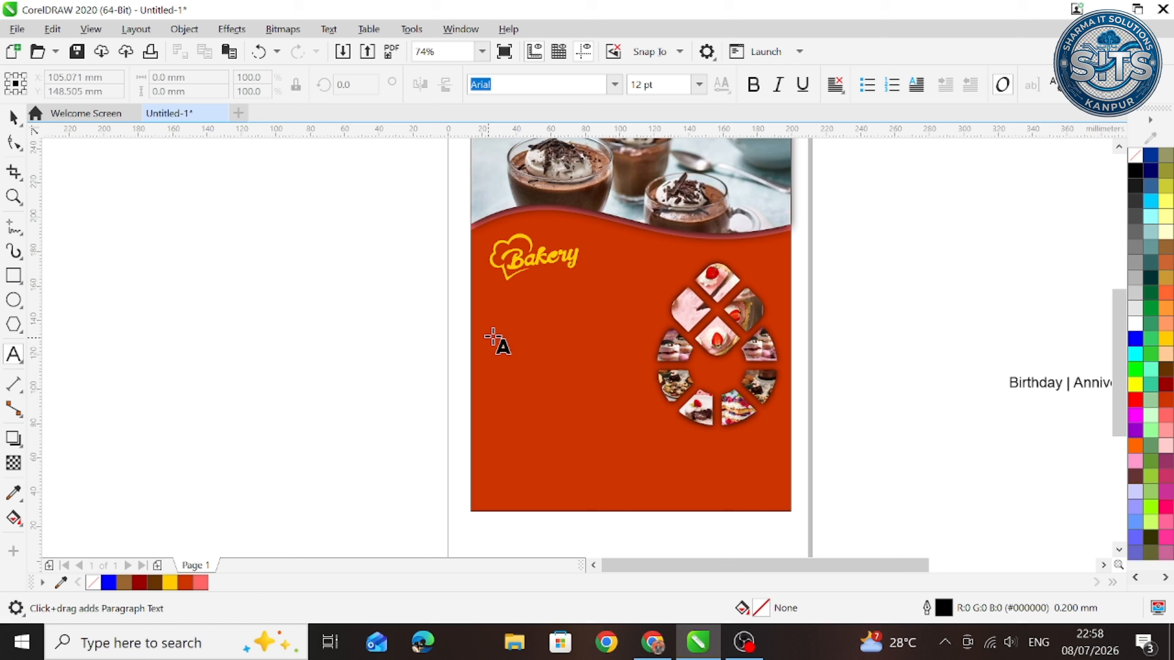
{"action": "left_click", "coordinate": [522, 303]}
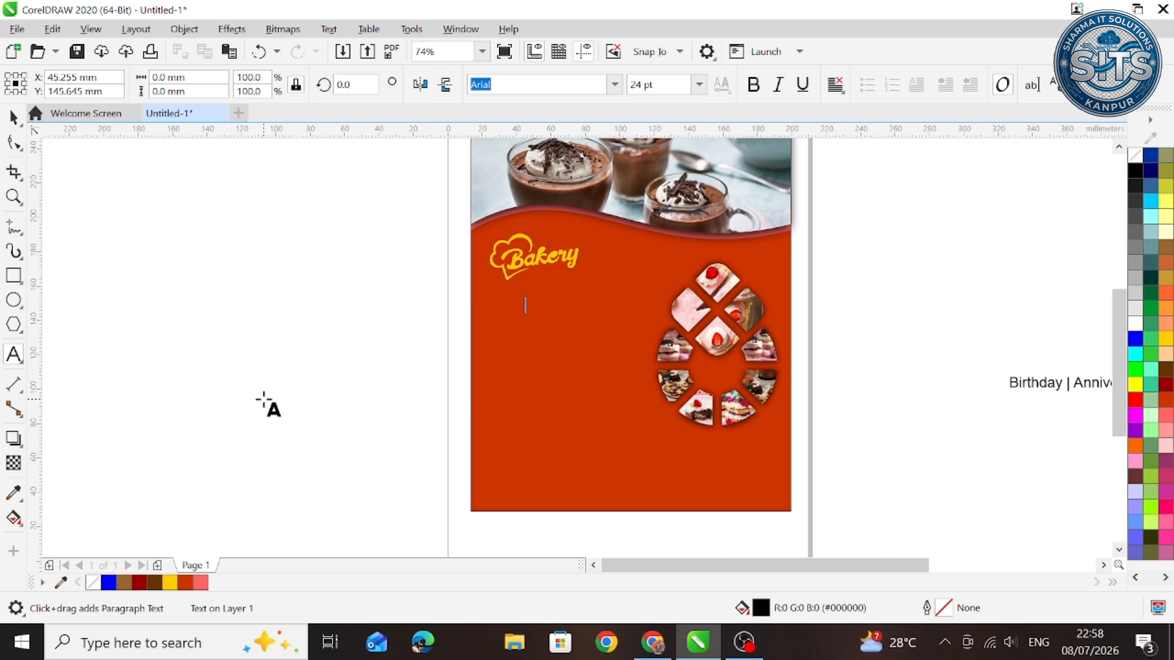
{"action": "type", "text": "AKS"}
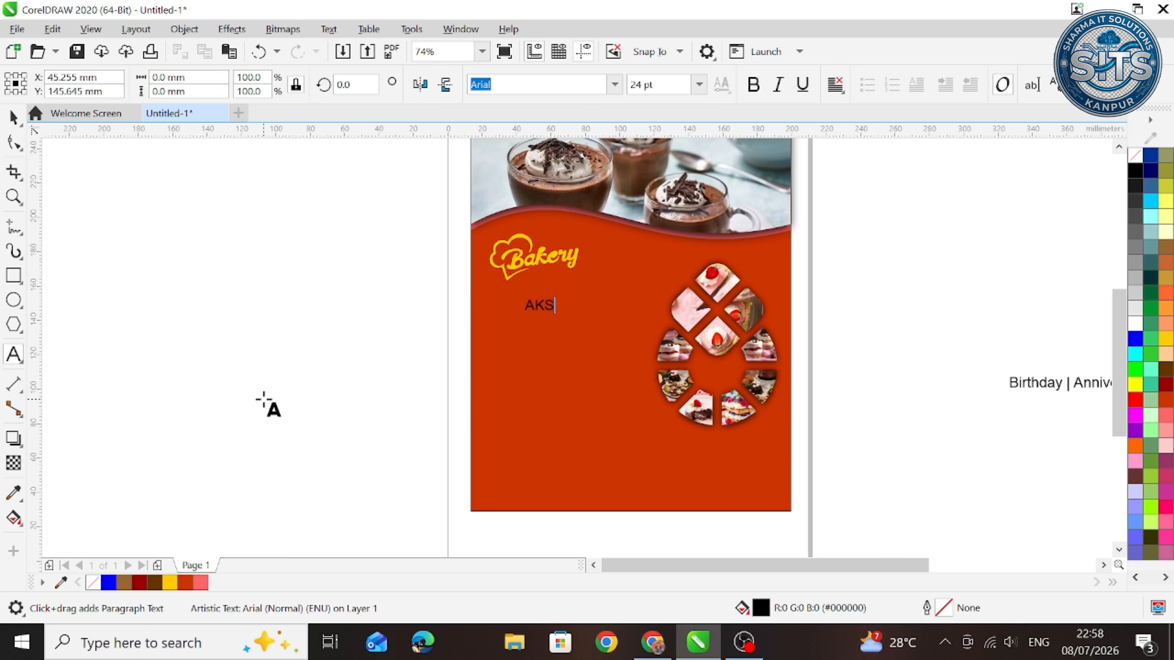
{"action": "key", "text": "ctrl+space"}
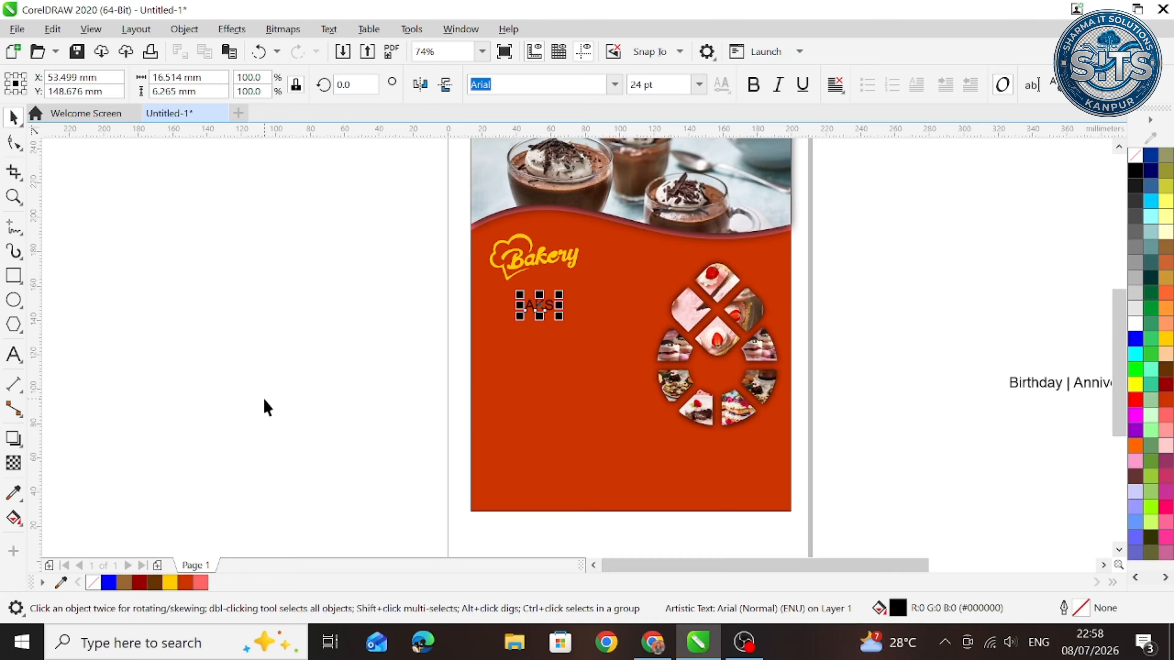
{"action": "left_click", "coordinate": [615, 84]}
{"action": "left_click", "coordinate": [555, 139]}
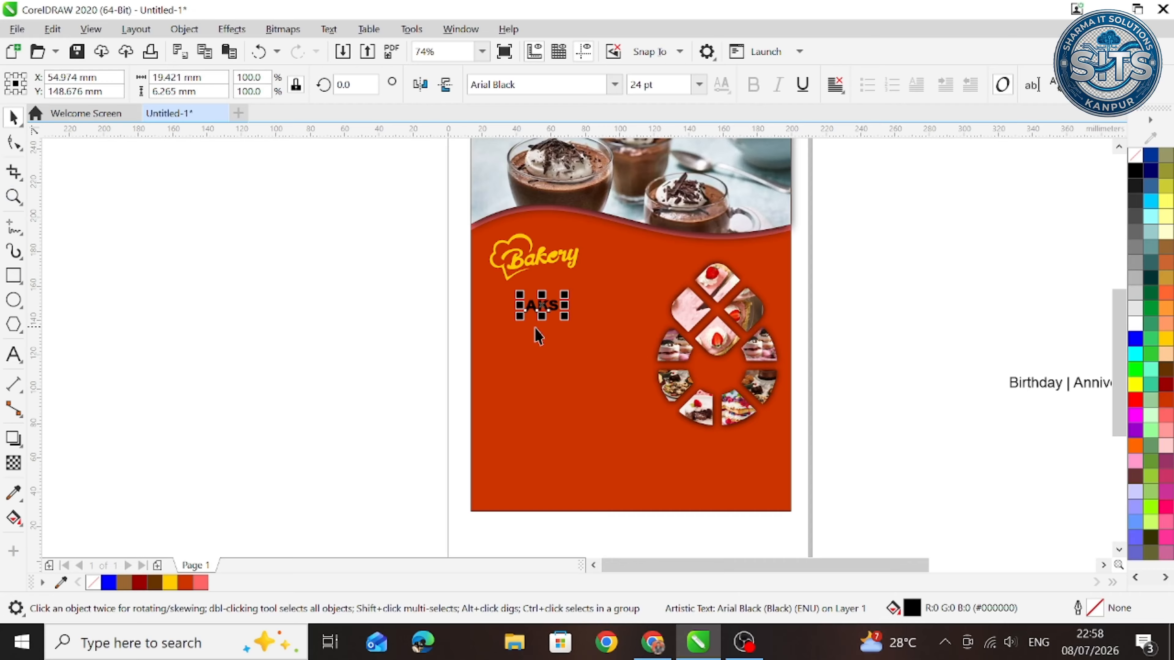
{"action": "left_click", "coordinate": [573, 330]}
{"action": "left_click", "coordinate": [574, 329]}
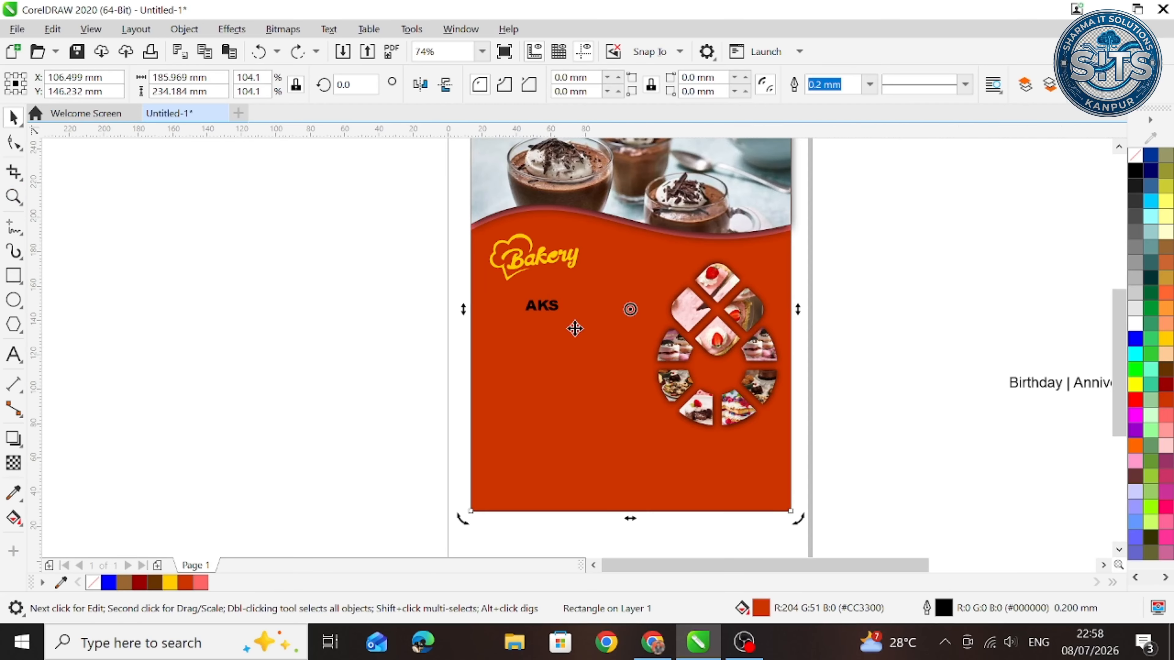
{"action": "left_click", "coordinate": [447, 312]}
{"action": "left_click", "coordinate": [551, 308]}
{"action": "key", "text": "F8"}
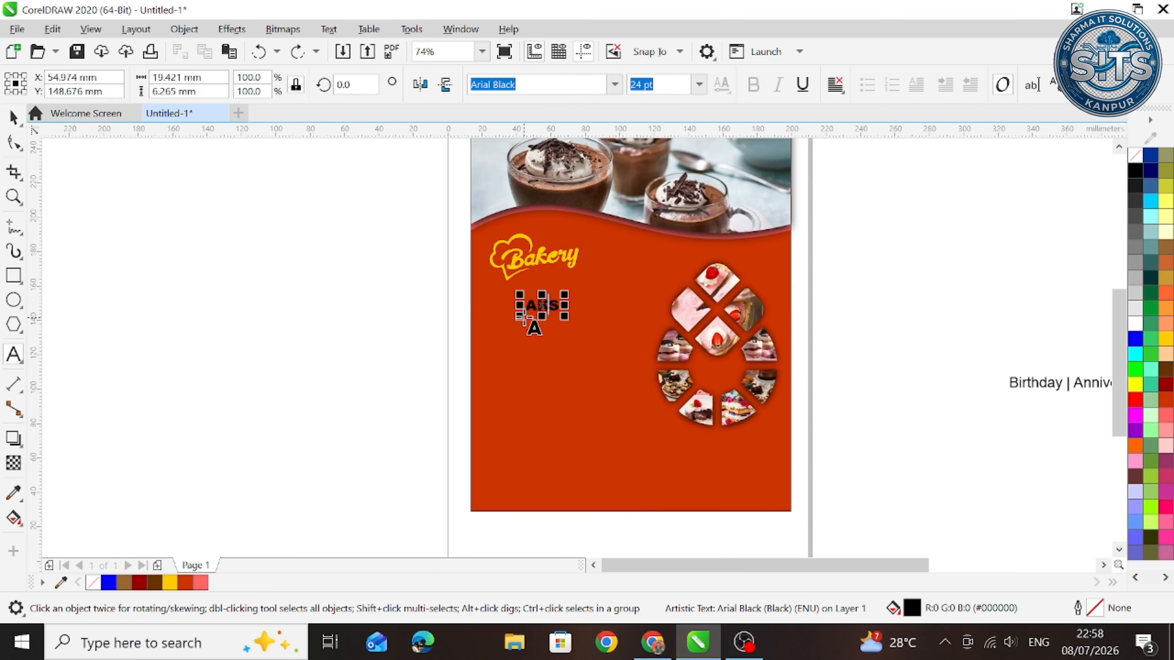
{"action": "left_click", "coordinate": [282, 304]}
{"action": "left_click", "coordinate": [13, 117]}
Enlarge the AKS text to about 42 mm wide just below the Bakery logo and fill it with Deep Yellow
{"action": "left_click", "coordinate": [543, 308]}
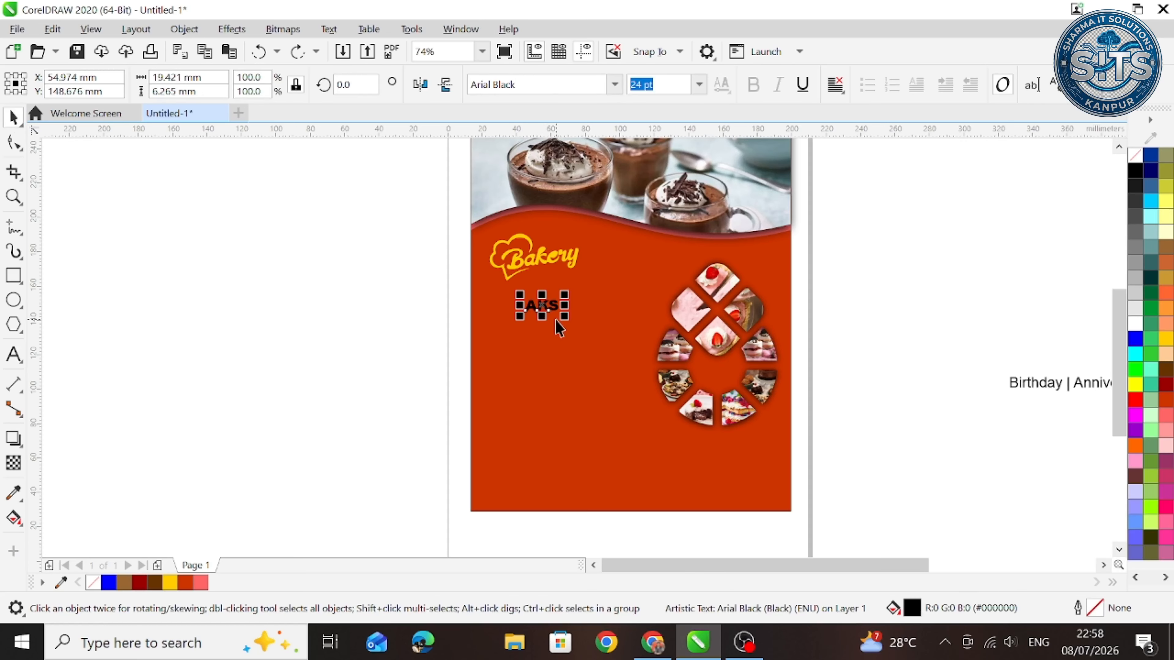
{"action": "left_click_drag", "start_coordinate": [574, 328], "coordinate": [605, 352]}
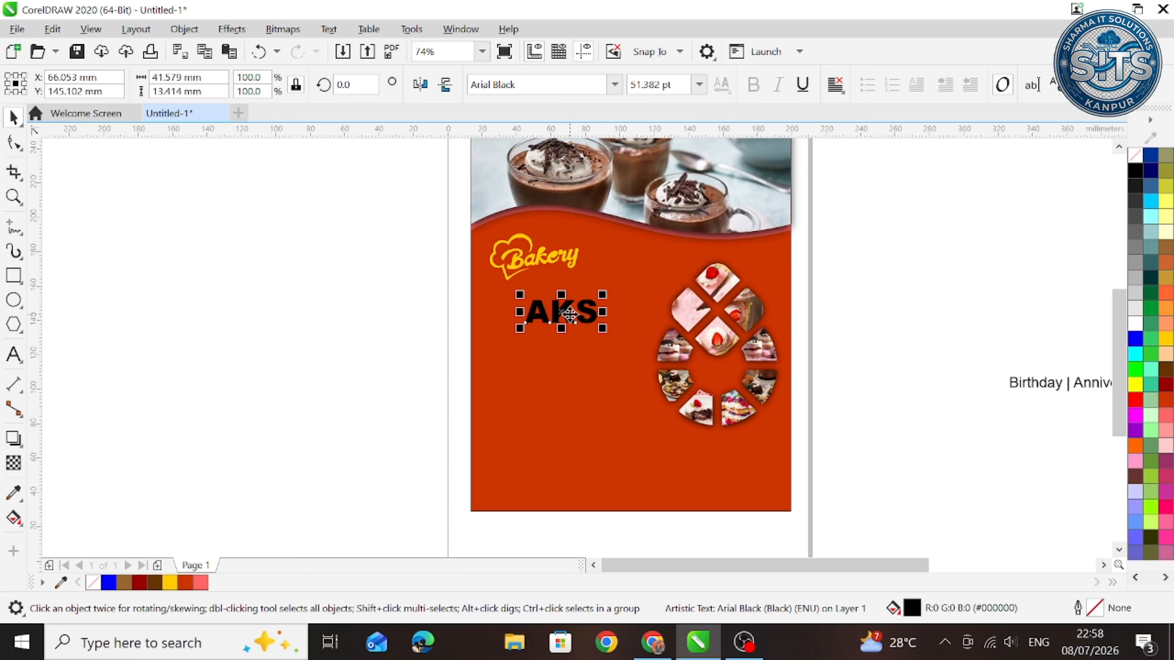
{"action": "left_click_drag", "start_coordinate": [569, 303], "coordinate": [582, 297]}
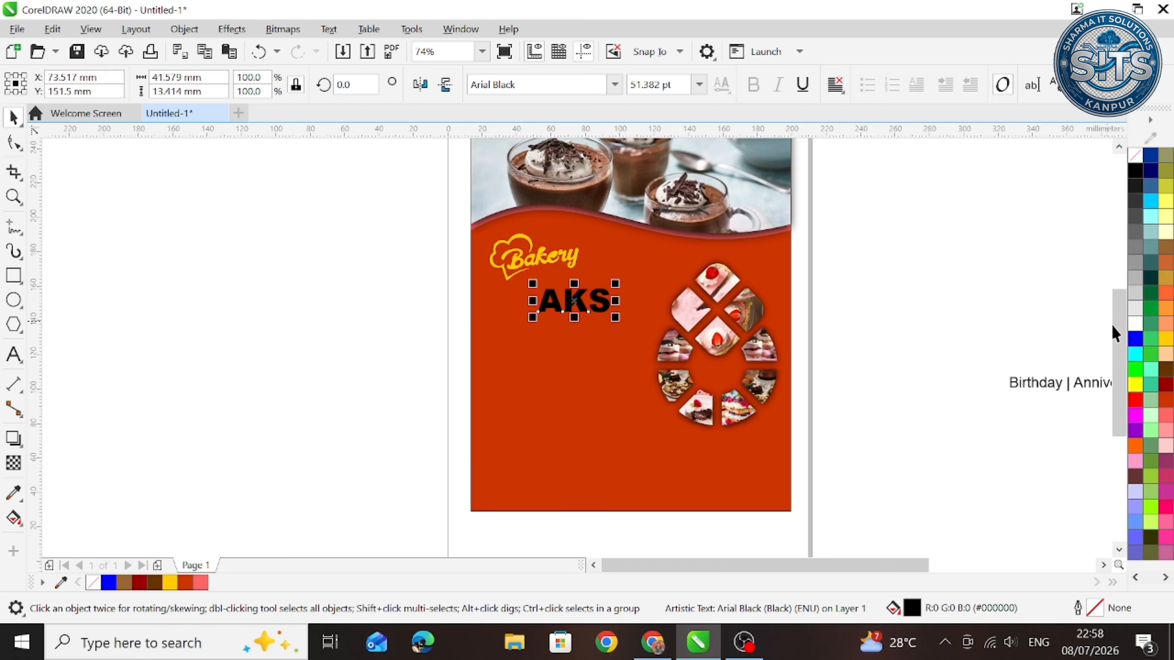
{"action": "left_click", "coordinate": [1165, 342]}
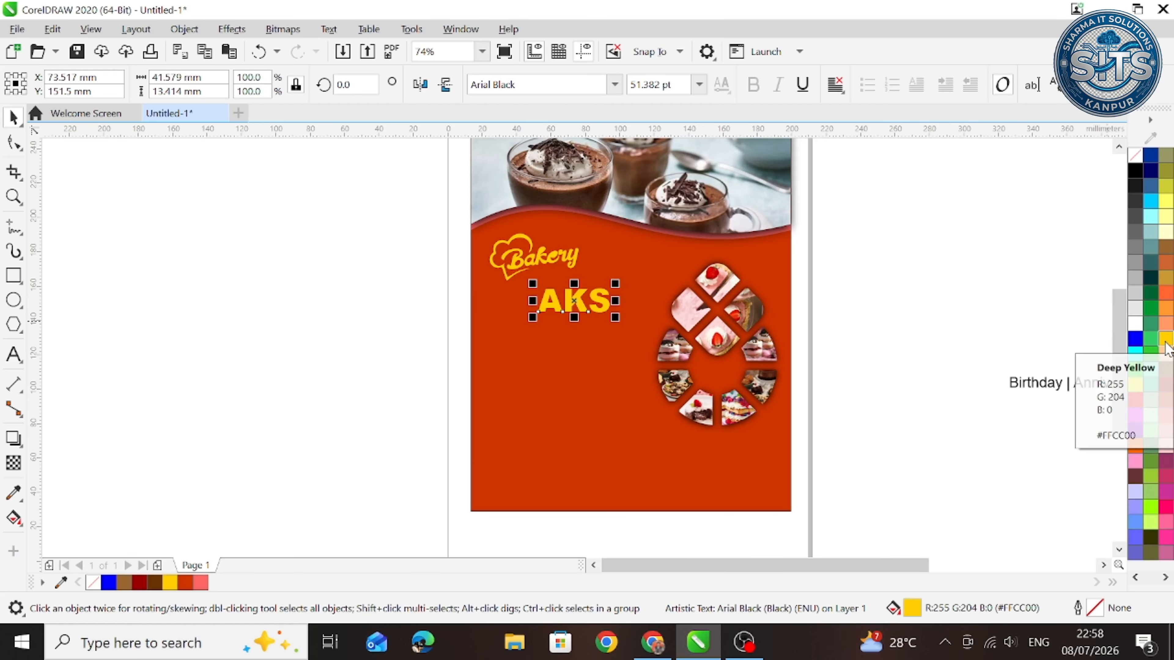
{"action": "key", "text": "z"}
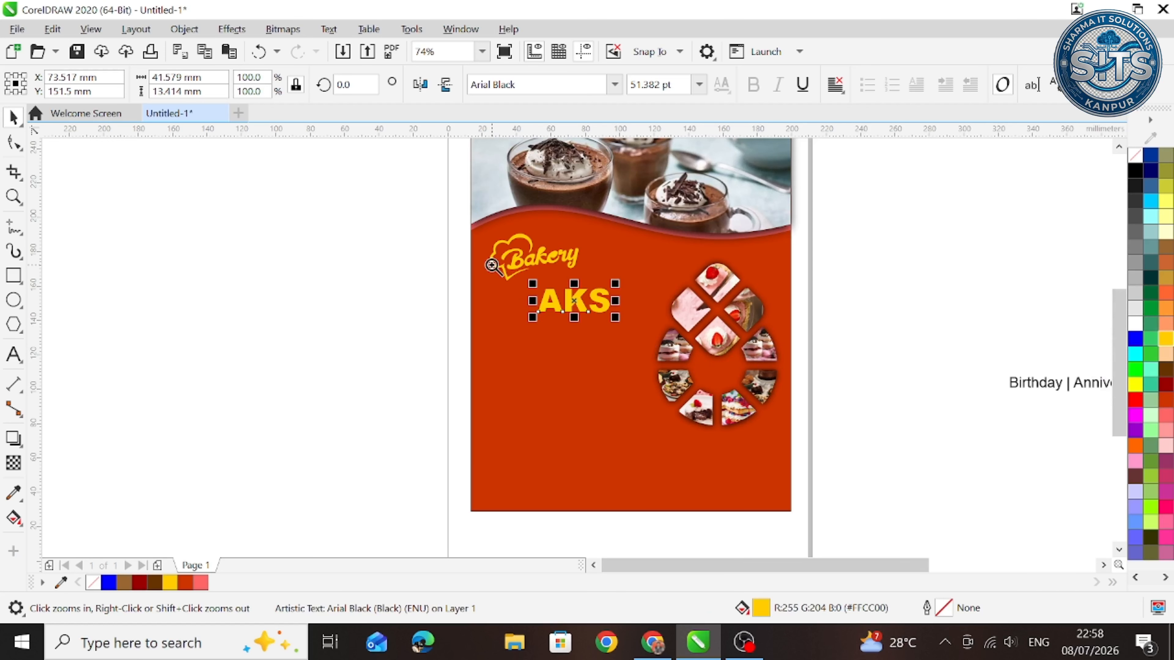
{"action": "left_click_drag", "start_coordinate": [485, 258], "coordinate": [677, 337]}
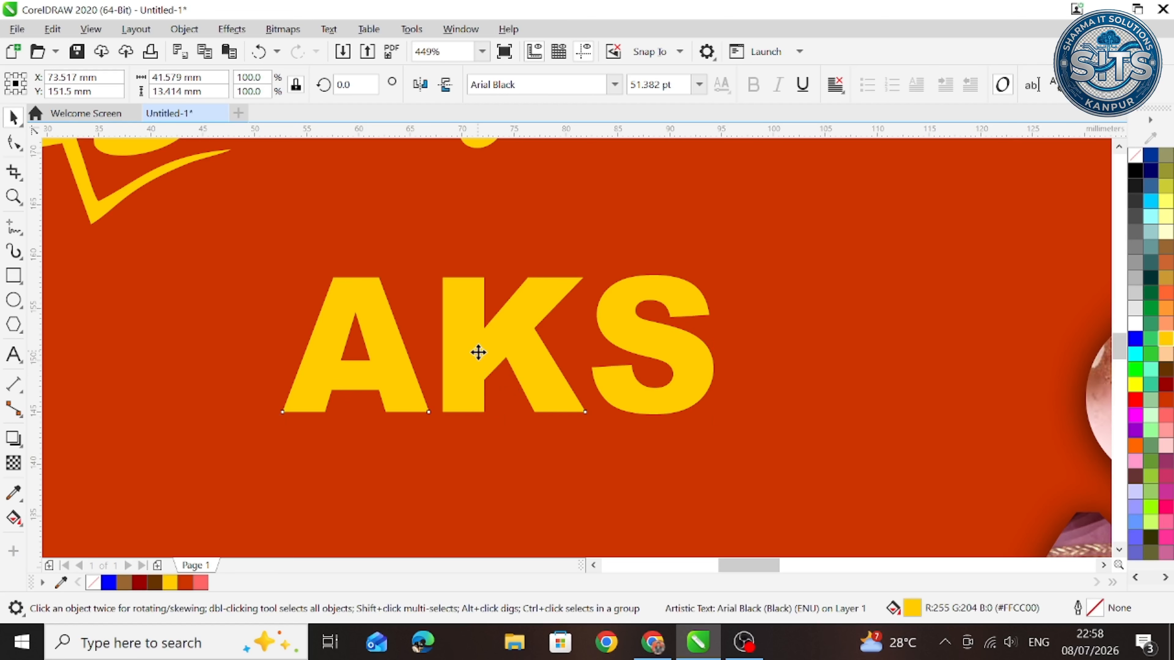
Duplicate the AKS text about 0.3 mm right and 0.4 mm down from the original and fill the copy with light yellow #FFFF66
{"action": "mouse_move", "coordinate": [476, 350]}
{"action": "left_mouse_down"}
{"action": "mouse_move", "coordinate": [485, 370]}
{"action": "mouse_move", "coordinate": [482, 357]}
{"action": "left_mouse_up"}
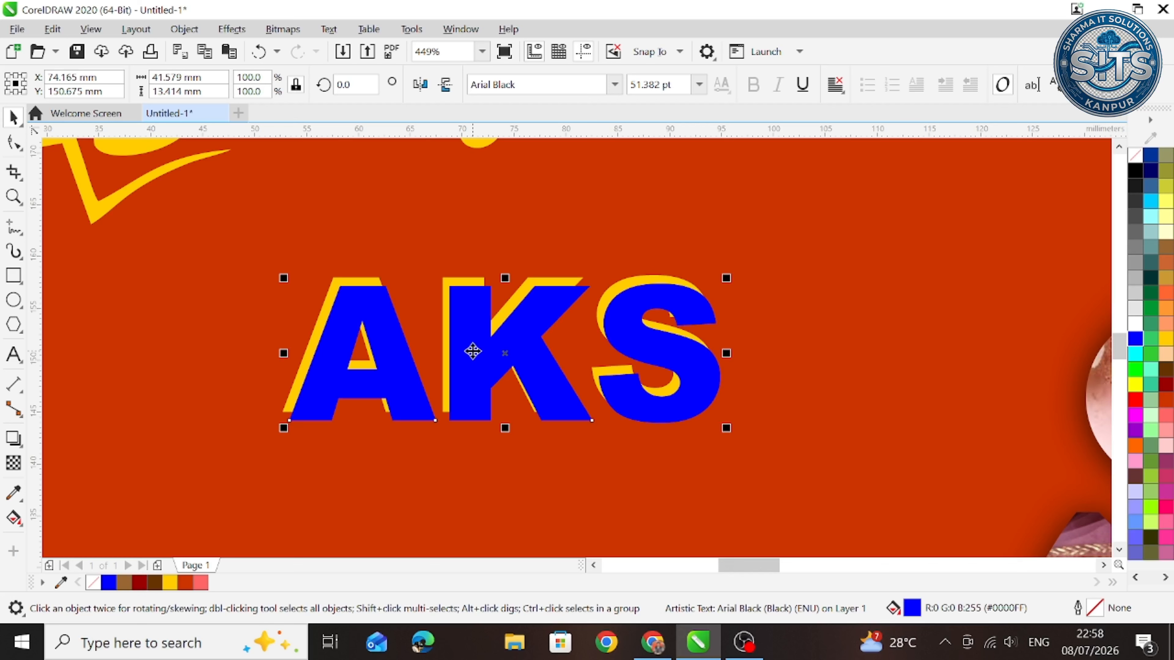
{"action": "left_click", "coordinate": [1150, 216]}
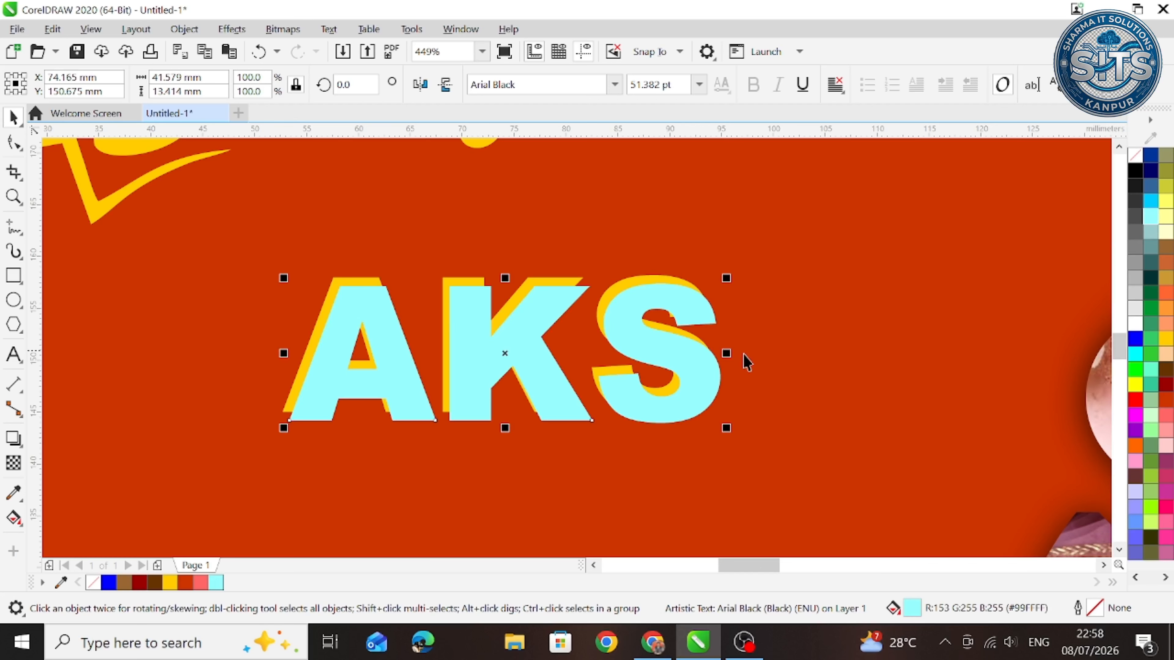
{"action": "left_click_drag", "start_coordinate": [491, 341], "coordinate": [487, 338]}
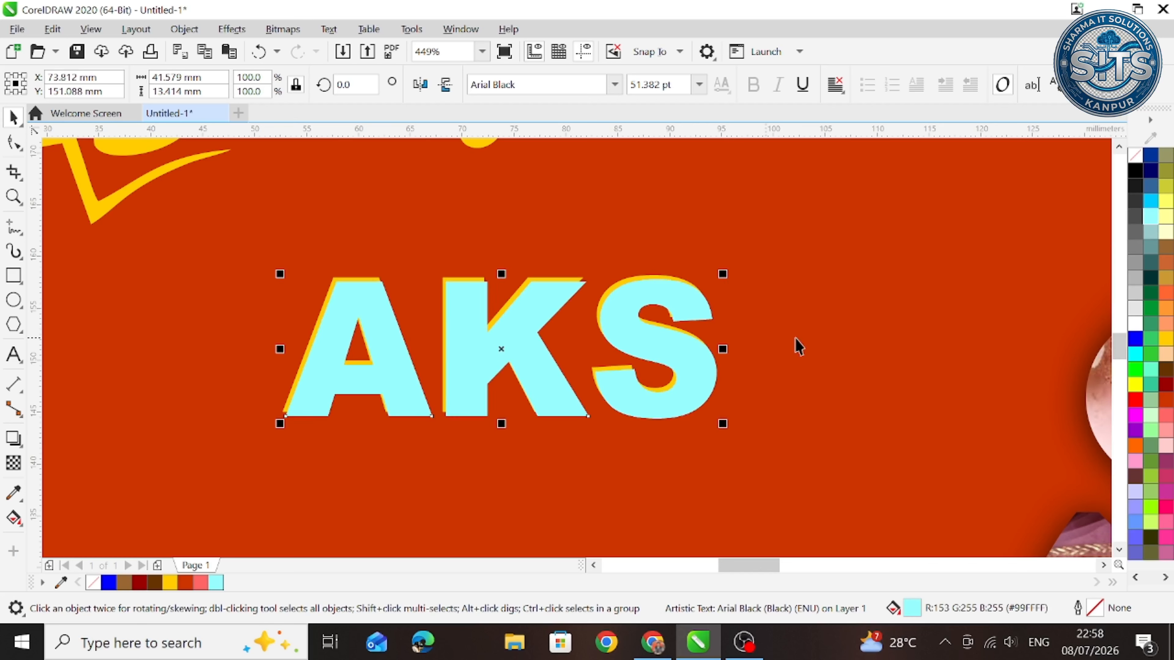
{"action": "left_click", "coordinate": [1165, 214]}
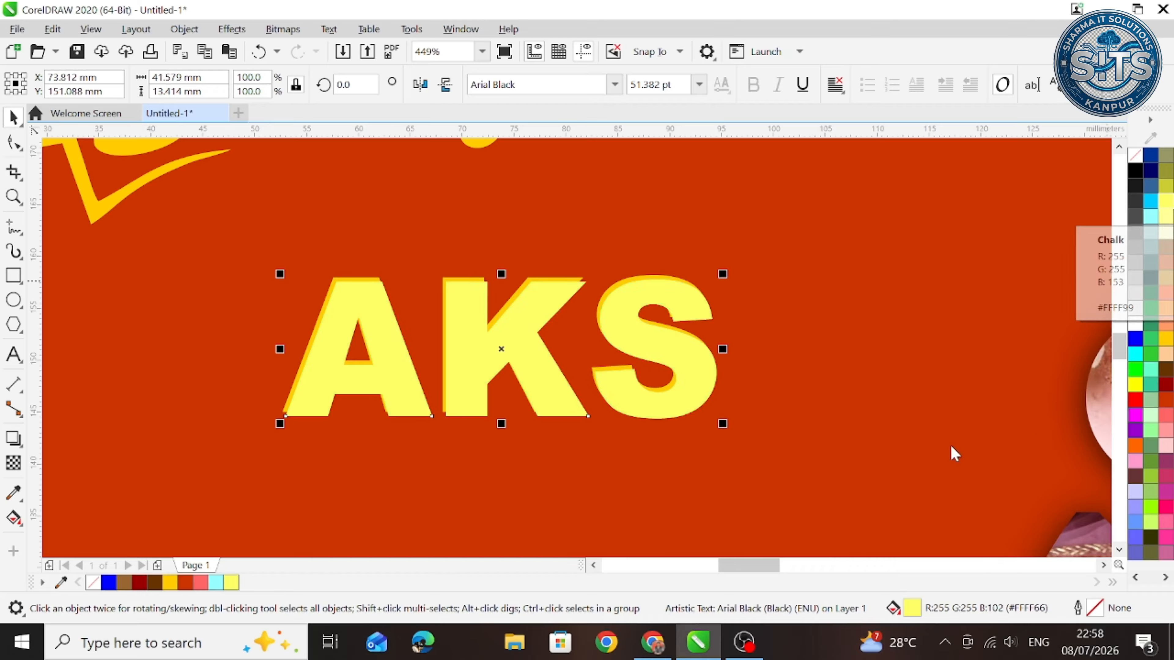
Fill the original AKS text behind the light yellow copy with dark brown #663300
{"action": "key", "text": "z"}
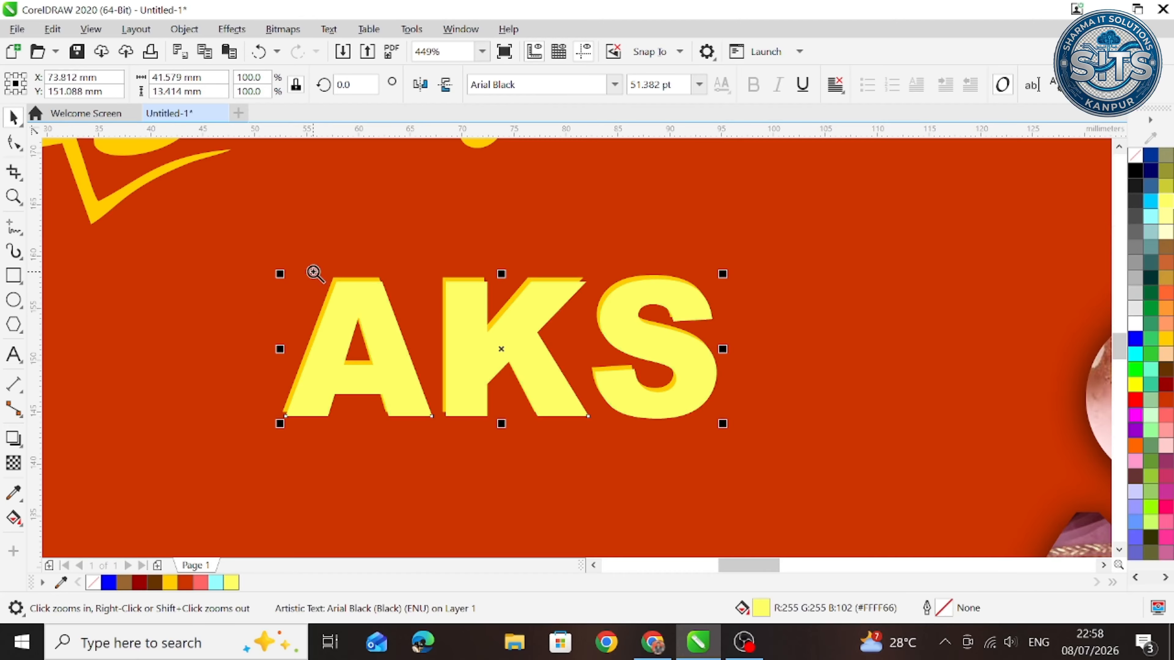
{"action": "left_click_drag", "start_coordinate": [306, 262], "coordinate": [345, 309]}
{"action": "key", "text": "space"}
{"action": "left_click", "coordinate": [620, 274]}
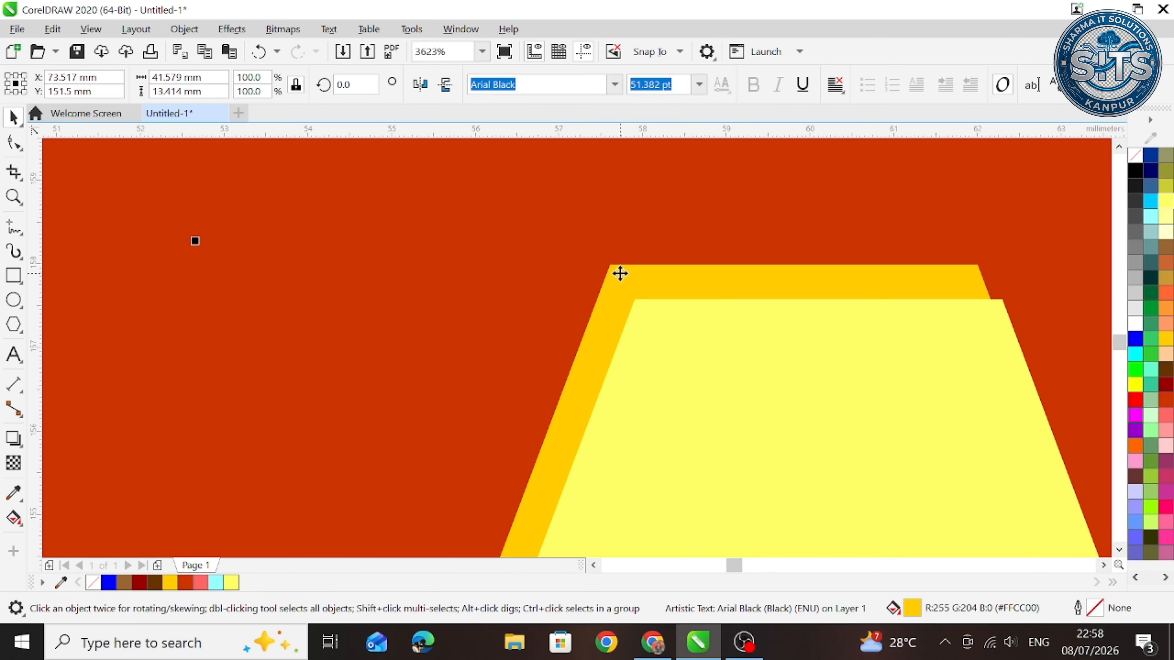
{"action": "left_click", "coordinate": [1165, 375]}
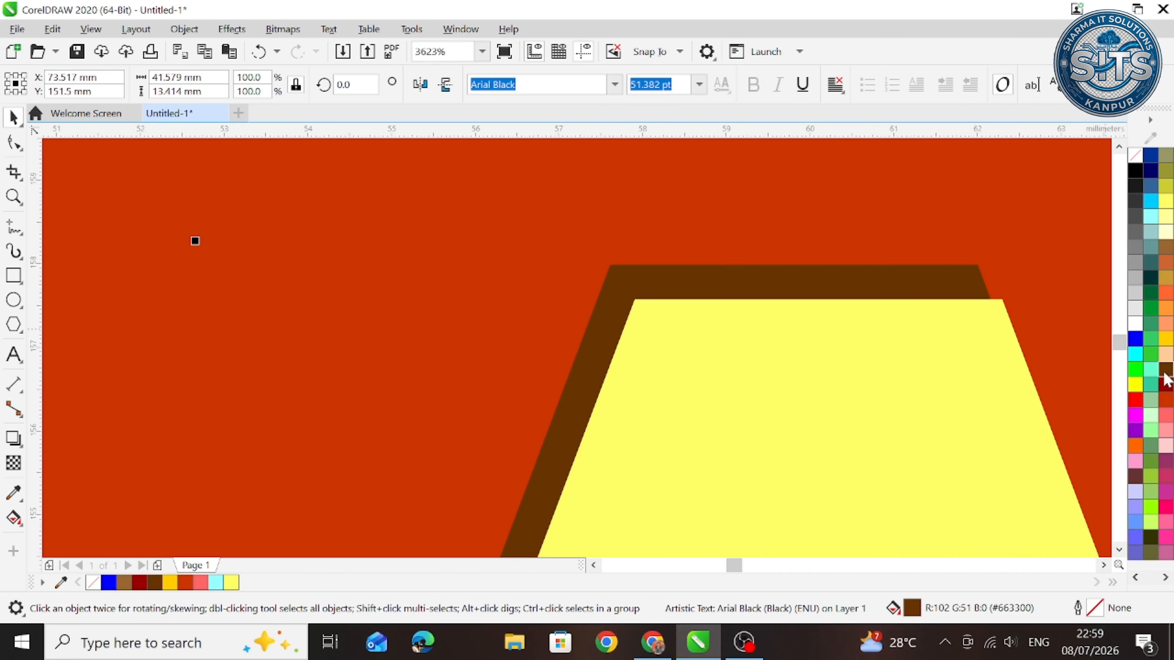
Add the artistic text "BAKERY" in 24 pt Arial and place it directly below AKS, aligned with its left edge
{"action": "key", "text": "F4"}
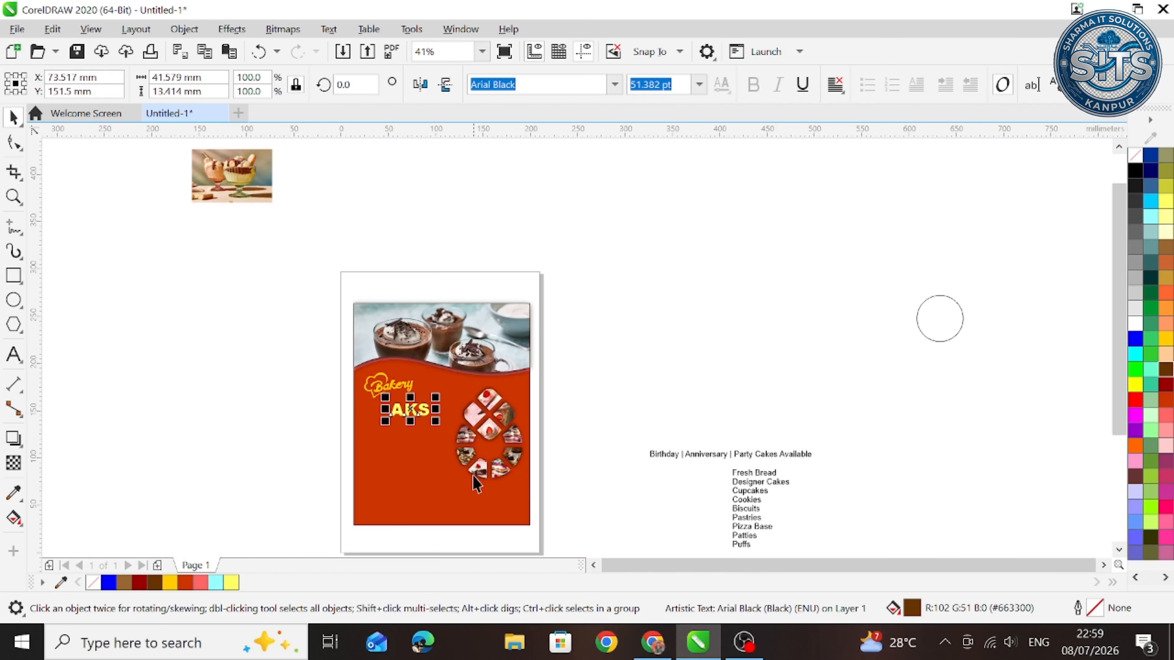
{"action": "key", "text": "F2"}
{"action": "left_click_drag", "start_coordinate": [347, 374], "coordinate": [550, 469]}
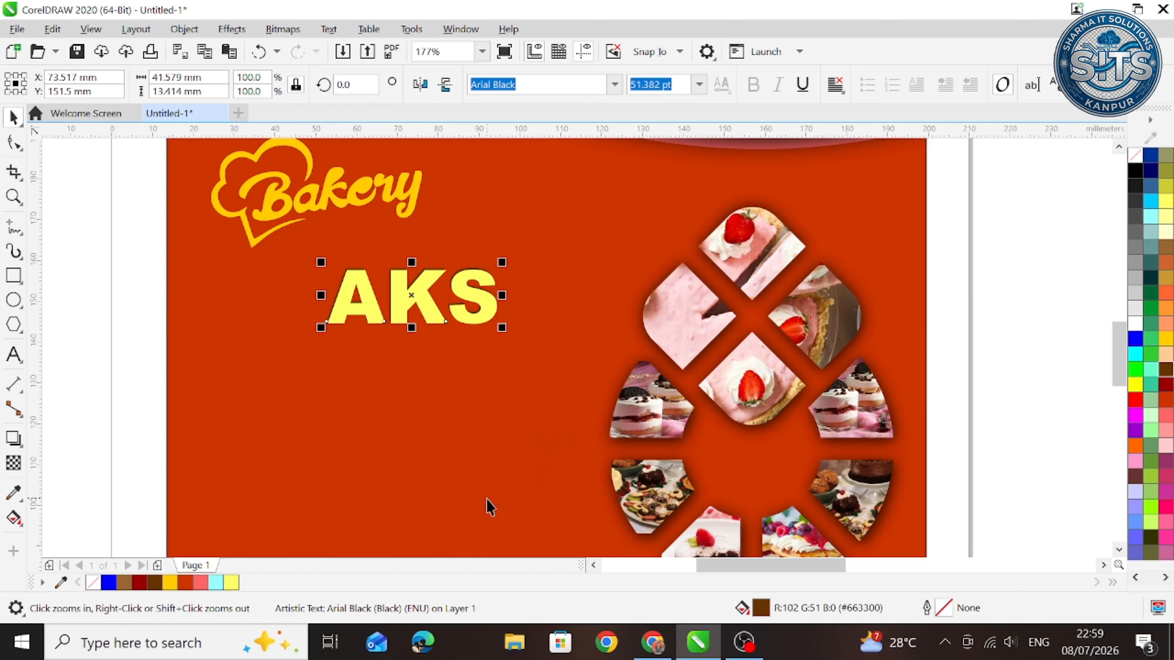
{"action": "left_click", "coordinate": [13, 355]}
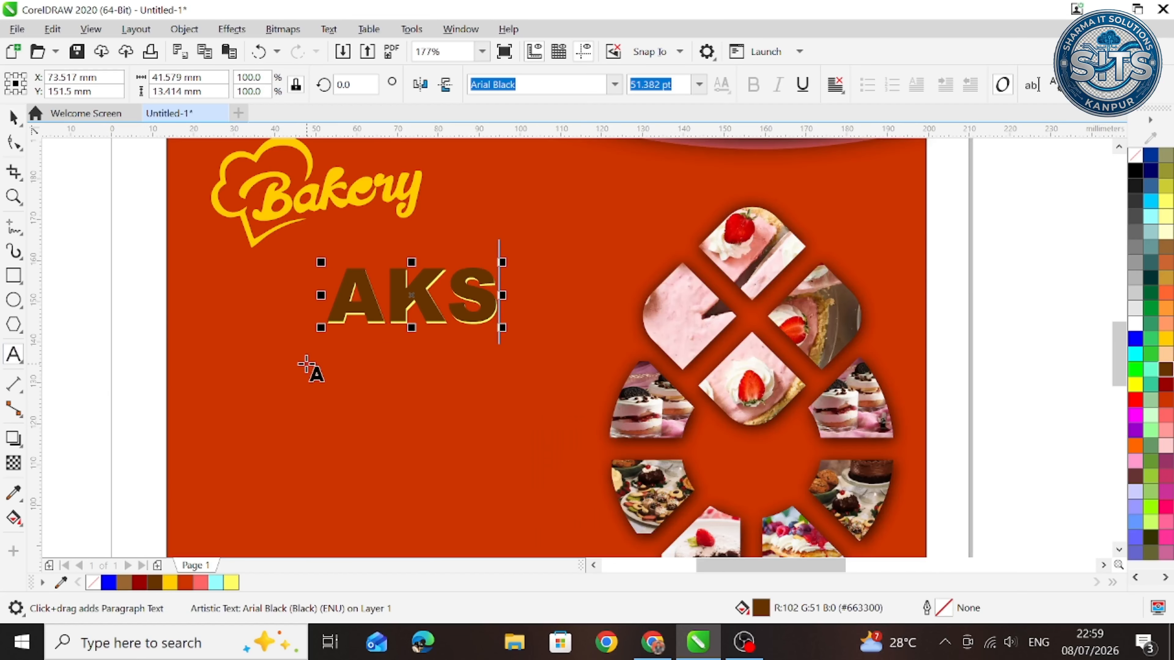
{"action": "left_click", "coordinate": [13, 120]}
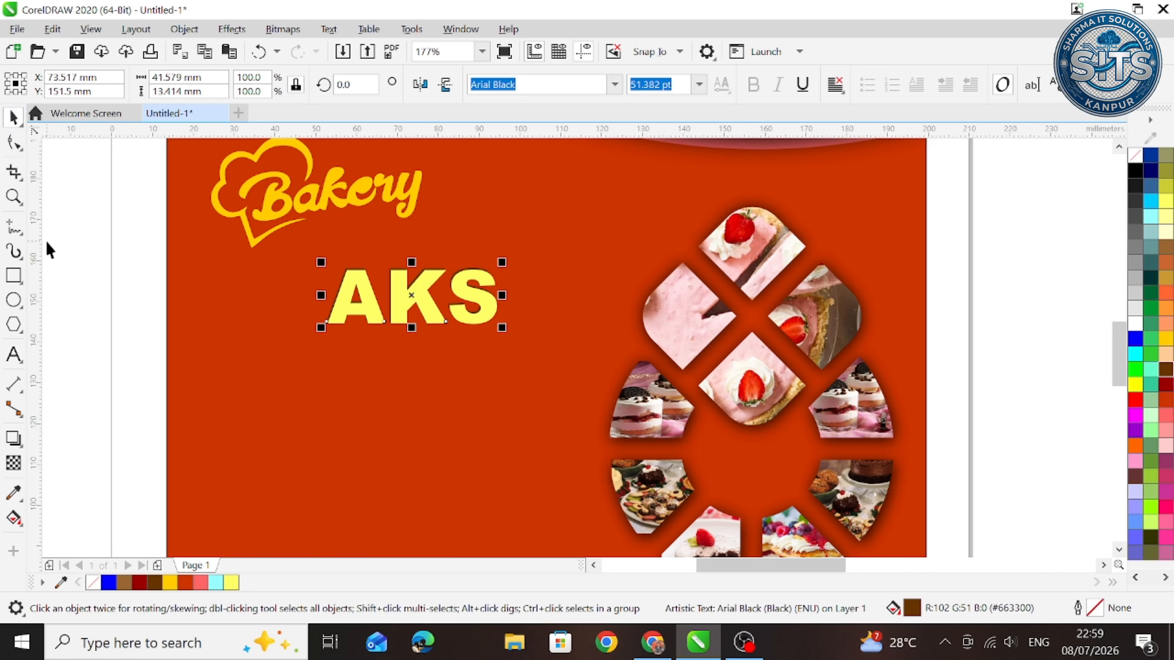
{"action": "left_click", "coordinate": [49, 266]}
{"action": "left_click", "coordinate": [19, 353]}
{"action": "left_click", "coordinate": [284, 384]}
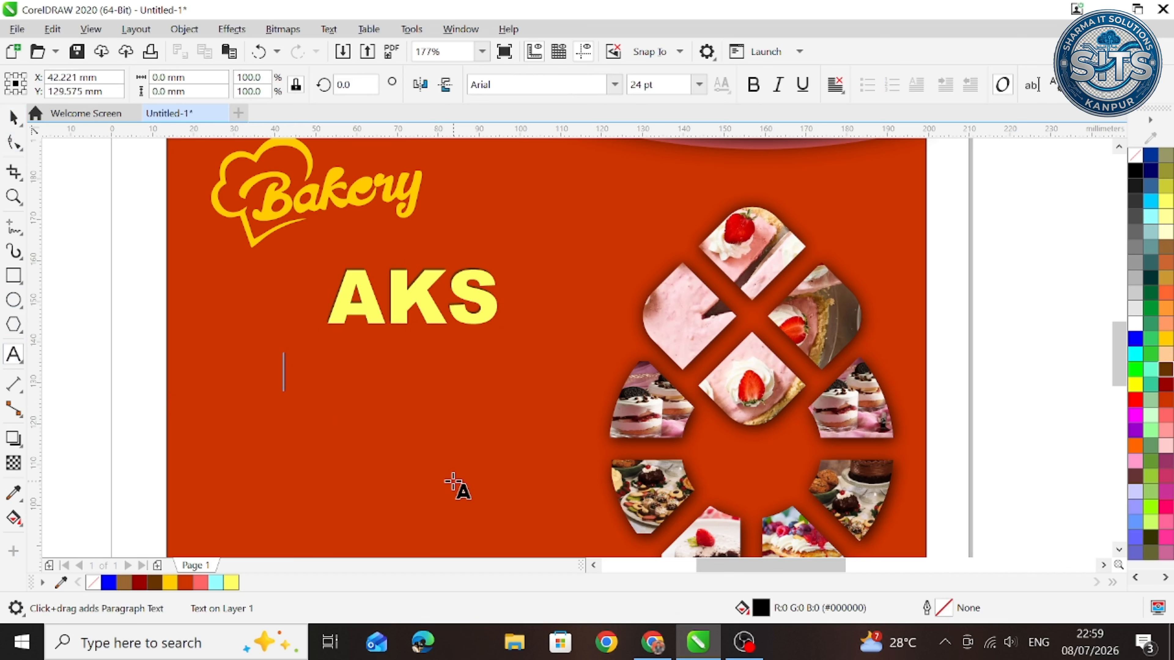
{"action": "type", "text": "BAKERY"}
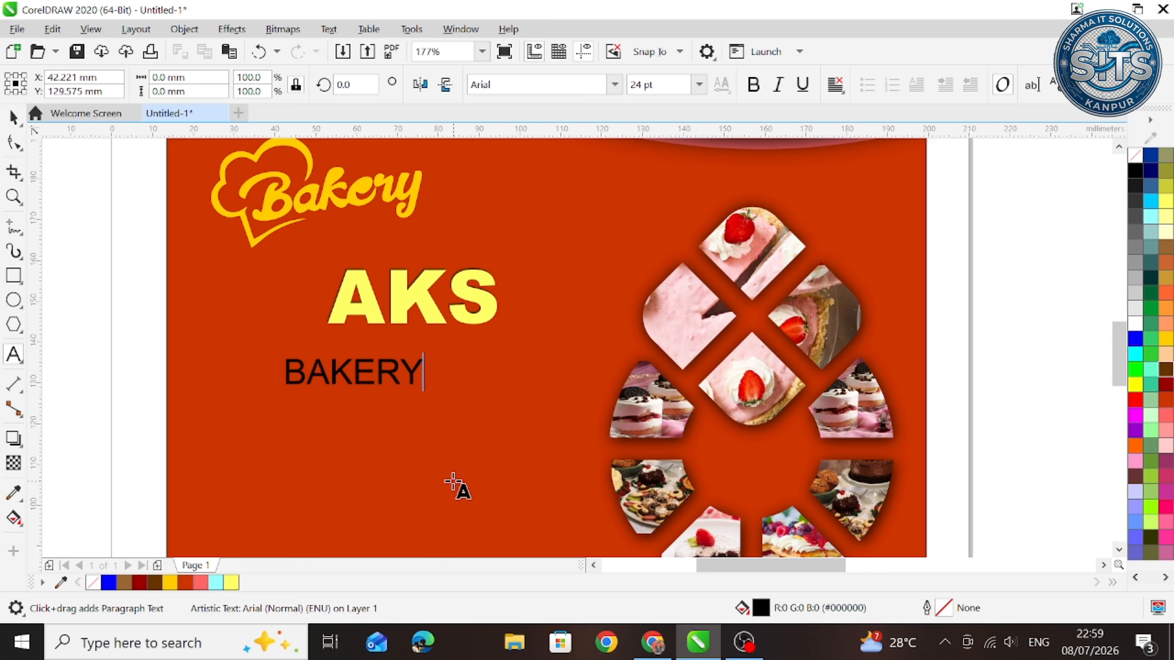
{"action": "key", "text": "ctrl+space"}
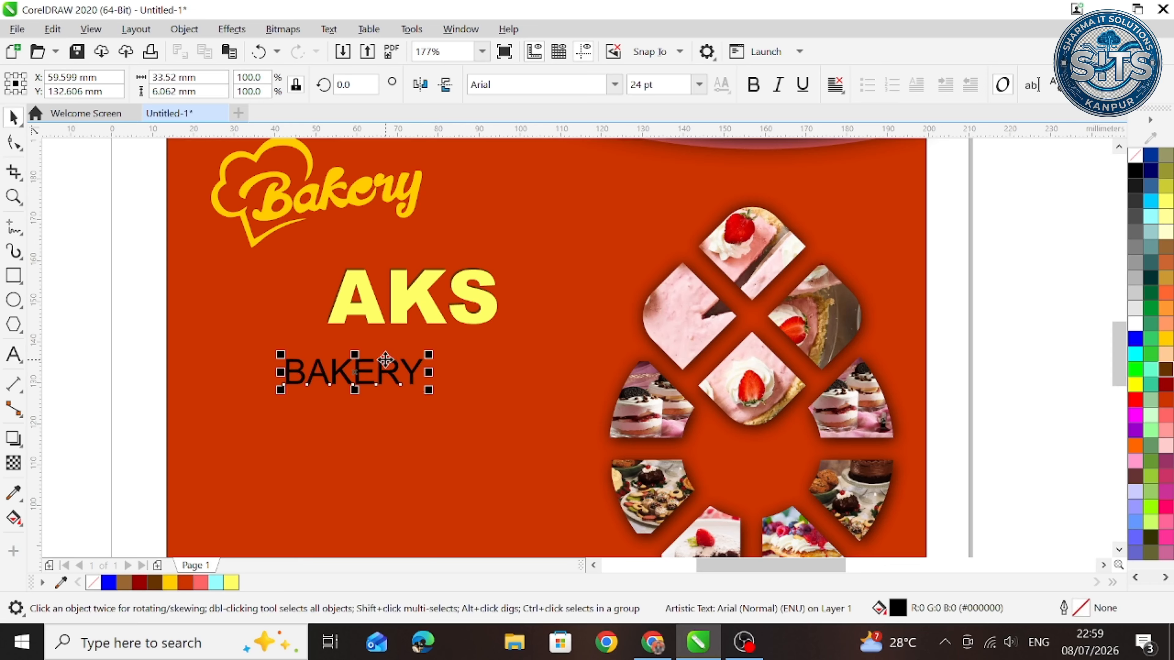
{"action": "left_click_drag", "start_coordinate": [360, 372], "coordinate": [396, 347]}
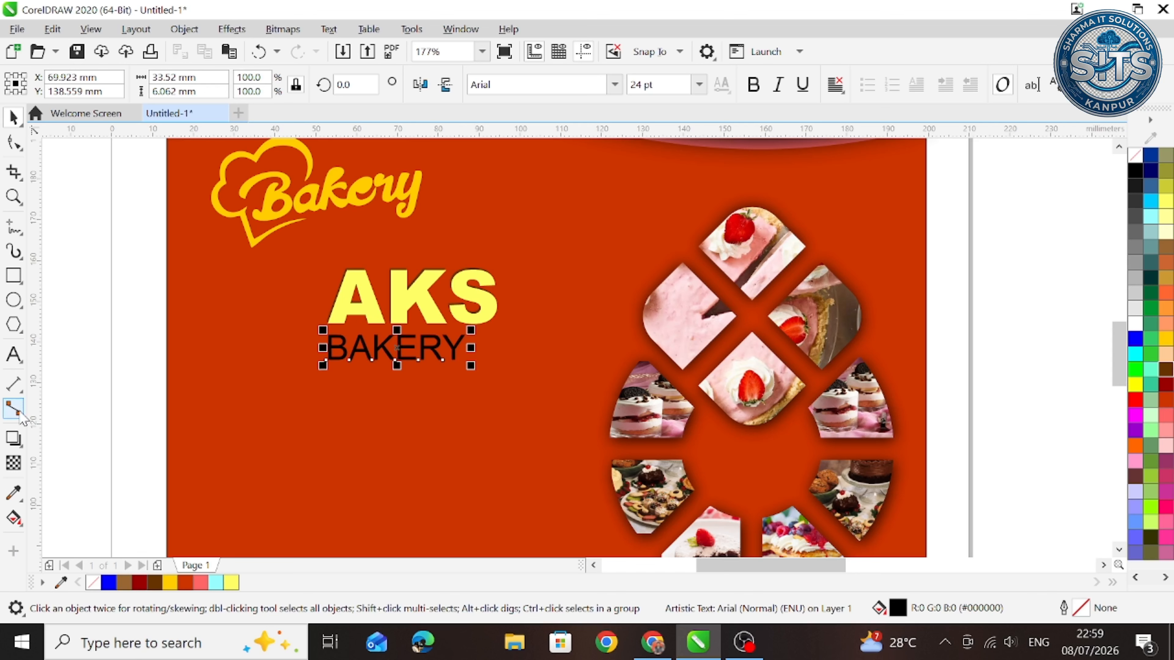
Widen the letter spacing of BAKERY to about 41 mm to match the AKS width, and set its fill and outline to yellow
{"action": "left_click", "coordinate": [14, 143]}
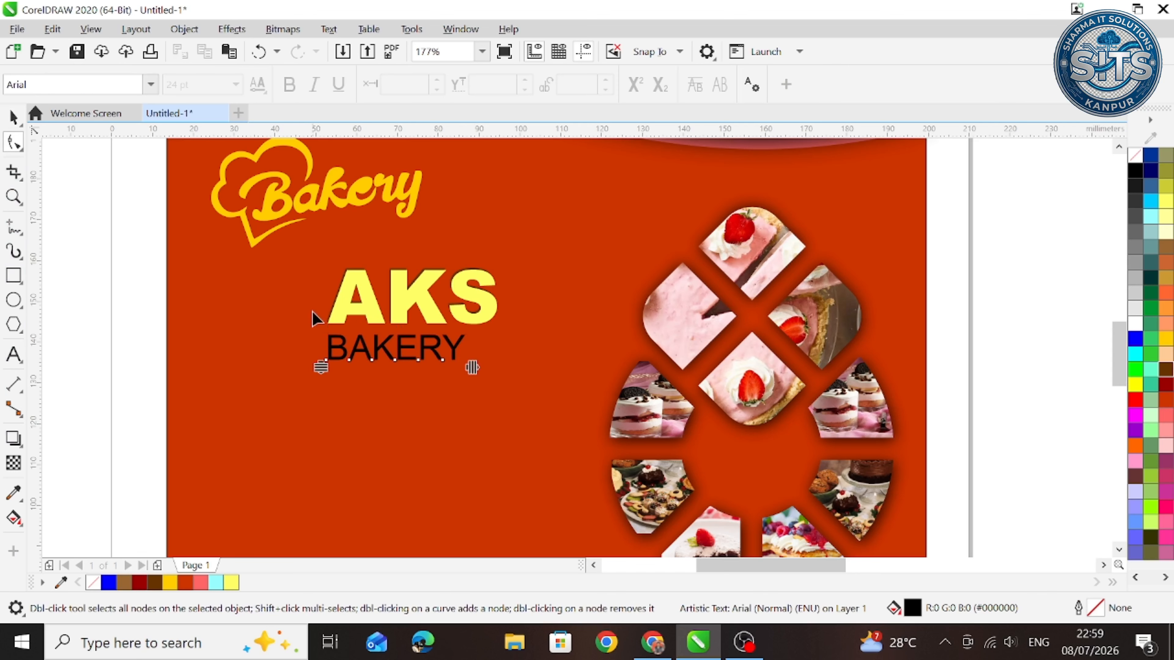
{"action": "left_click_drag", "start_coordinate": [471, 367], "coordinate": [497, 380]}
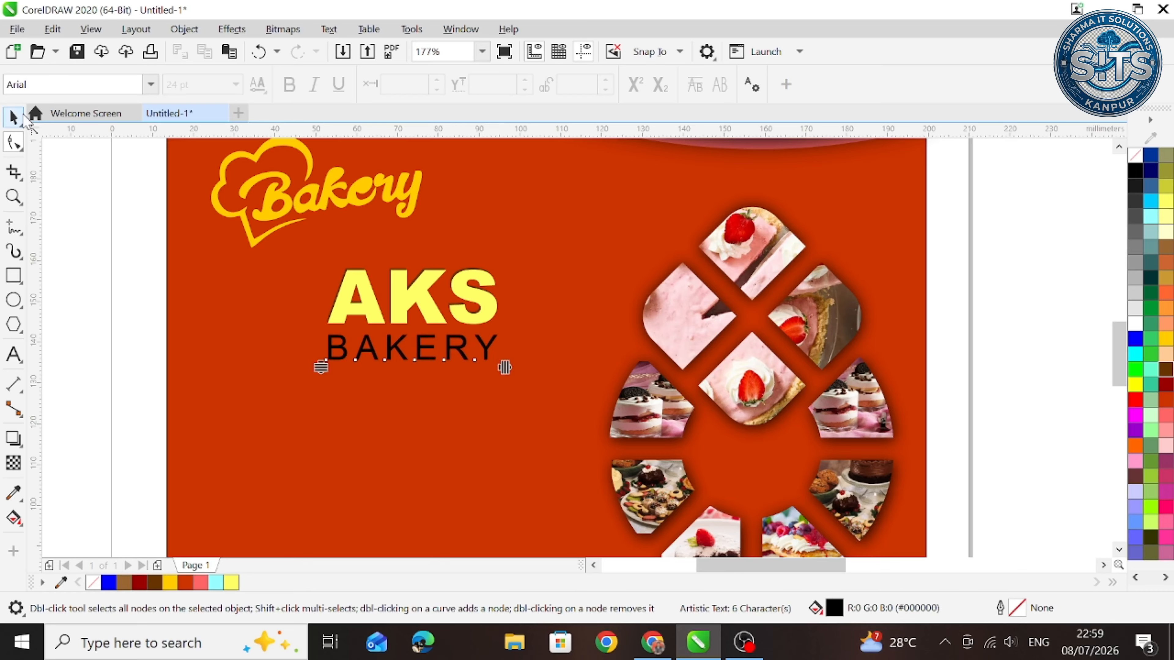
{"action": "left_click", "coordinate": [14, 118]}
{"action": "left_click", "coordinate": [1135, 386]}
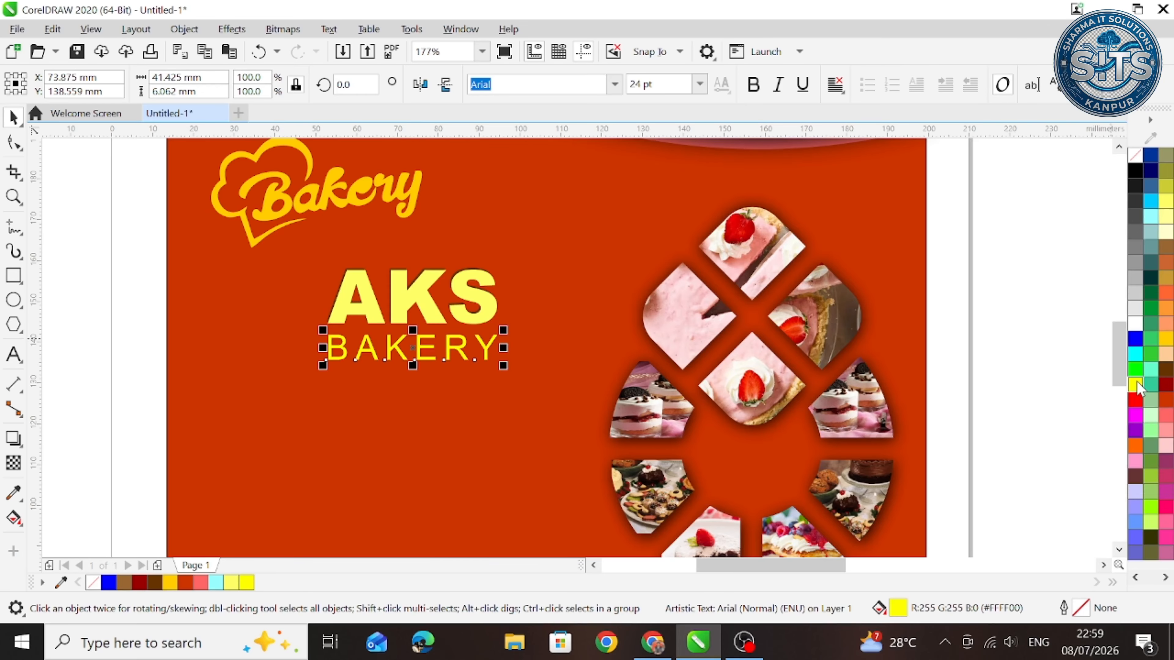
{"action": "right_click", "coordinate": [1137, 382]}
{"action": "left_click", "coordinate": [1122, 391]}
{"action": "left_click", "coordinate": [1008, 501]}
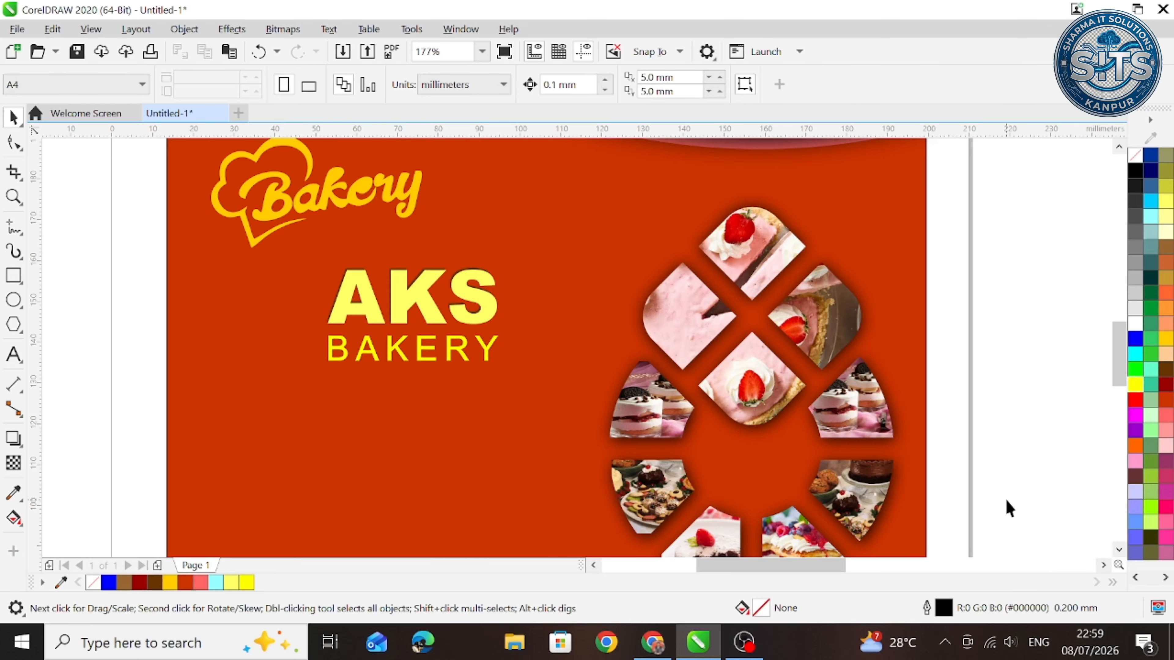
Move the product list from Fresh Bread to Puffs onto the flyer below BAKERY and give it a white fill and outline
{"action": "scroll", "coordinate": [1008, 508], "scroll_direction": "down", "scroll_amount": 4}
{"action": "scroll", "coordinate": [873, 514], "scroll_direction": "down", "scroll_amount": 2}
{"action": "key", "text": "z"}
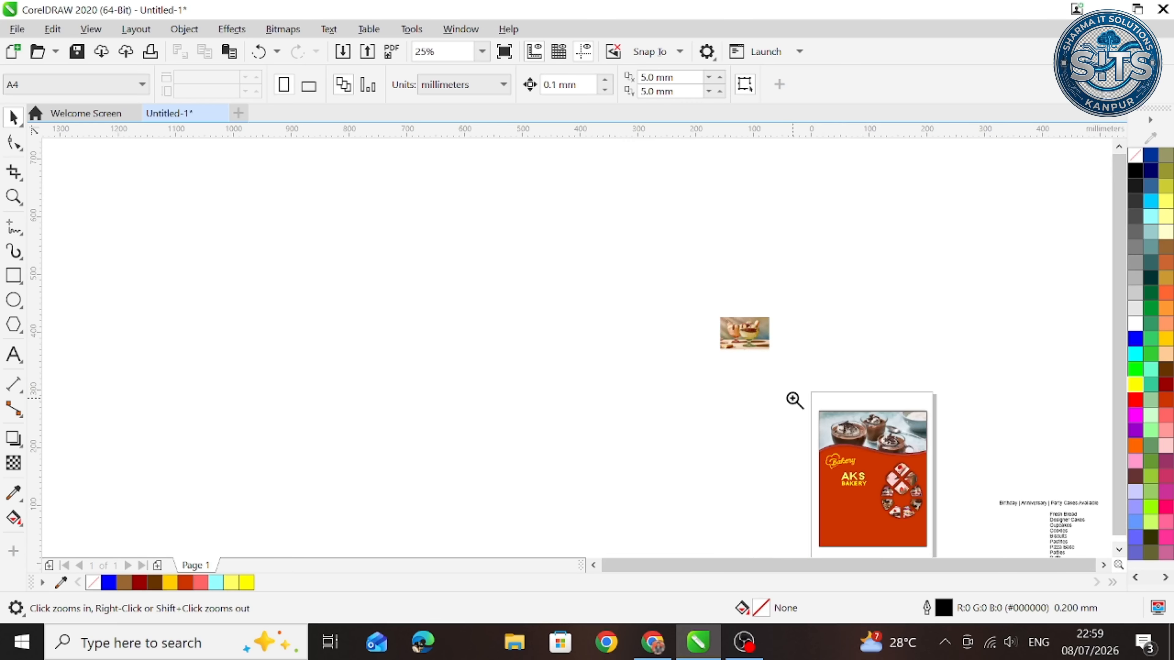
{"action": "left_click_drag", "start_coordinate": [792, 399], "coordinate": [951, 543]}
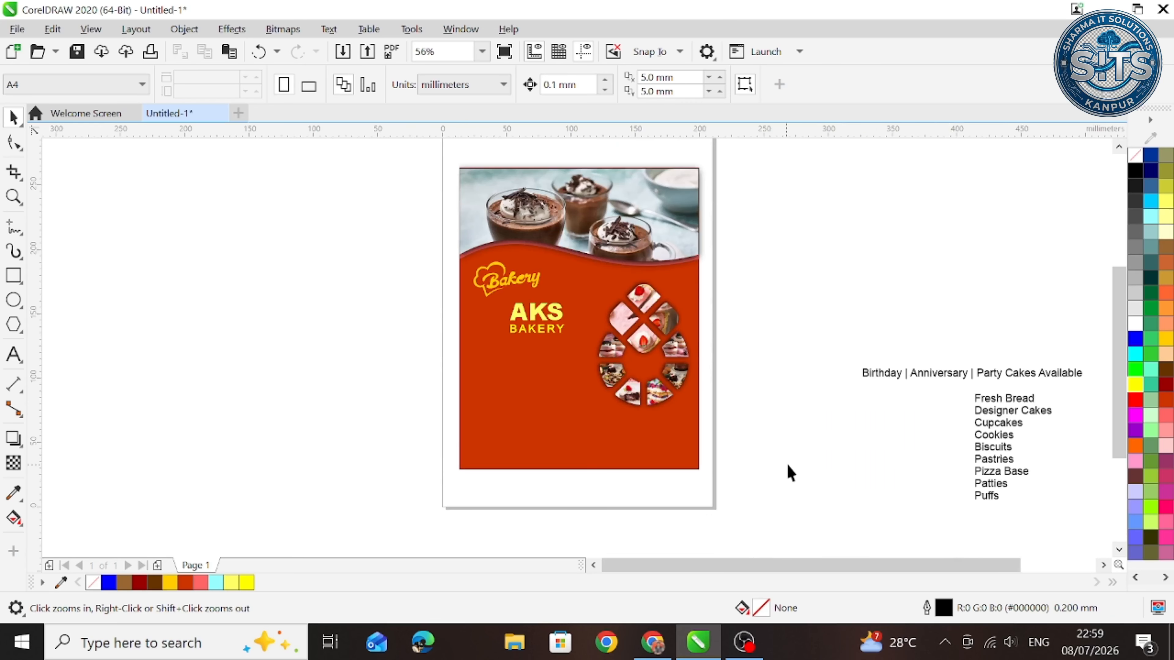
{"action": "key", "text": "space"}
{"action": "left_click_drag", "start_coordinate": [996, 454], "coordinate": [502, 406]}
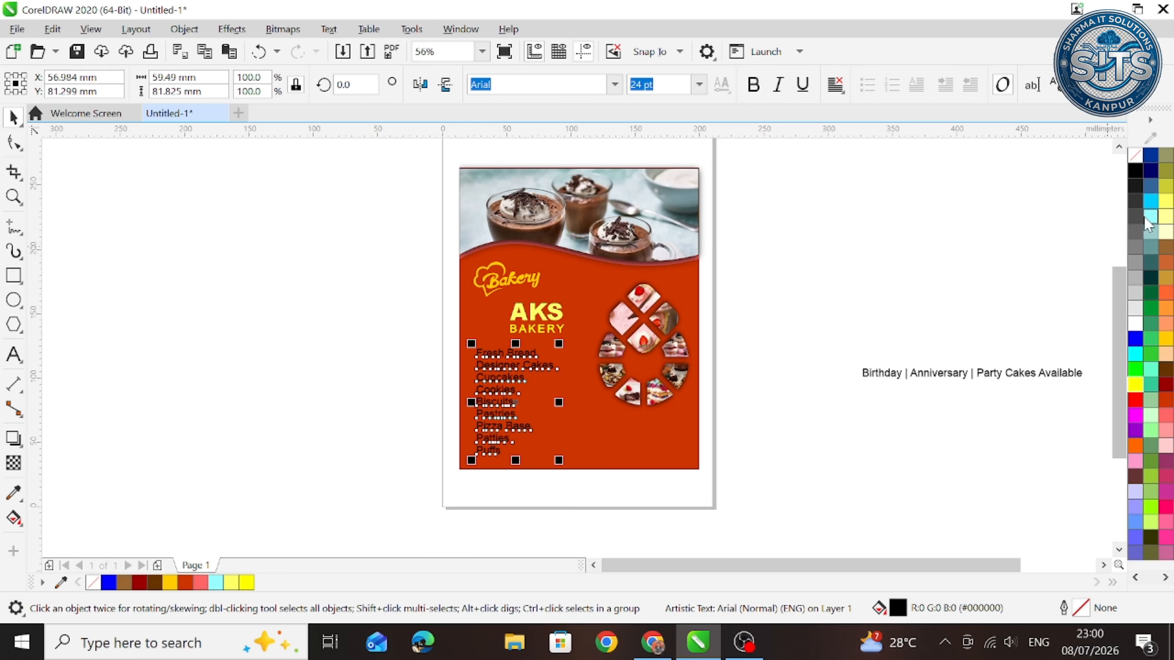
{"action": "left_click", "coordinate": [1135, 325]}
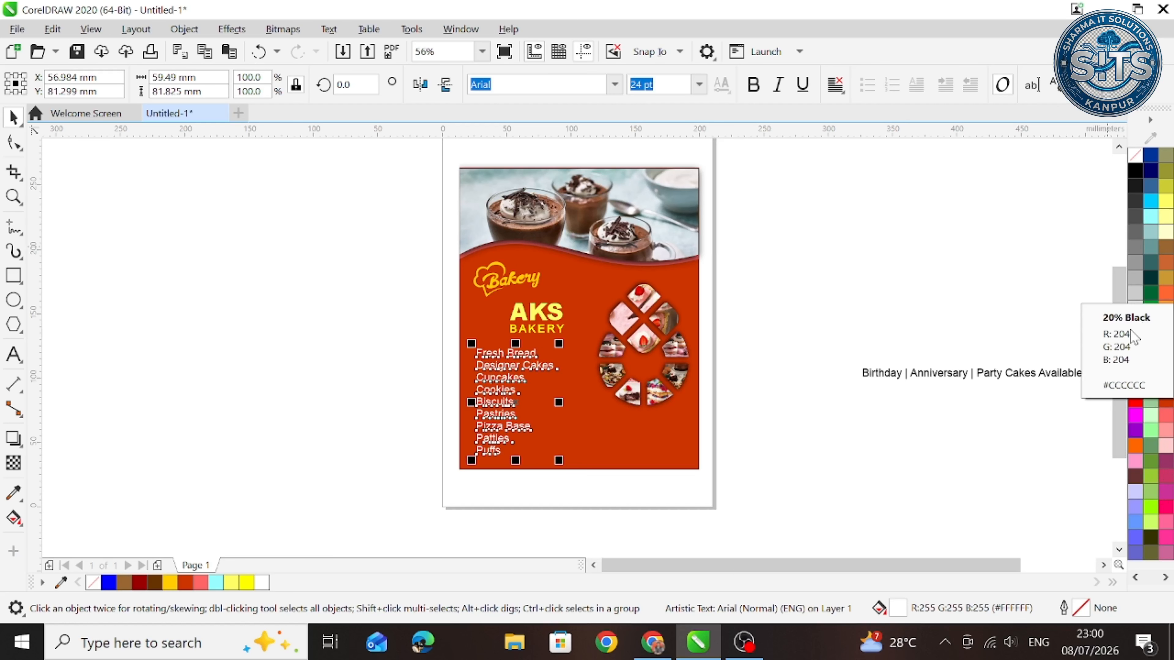
{"action": "right_click", "coordinate": [1136, 329]}
{"action": "left_click", "coordinate": [883, 490]}
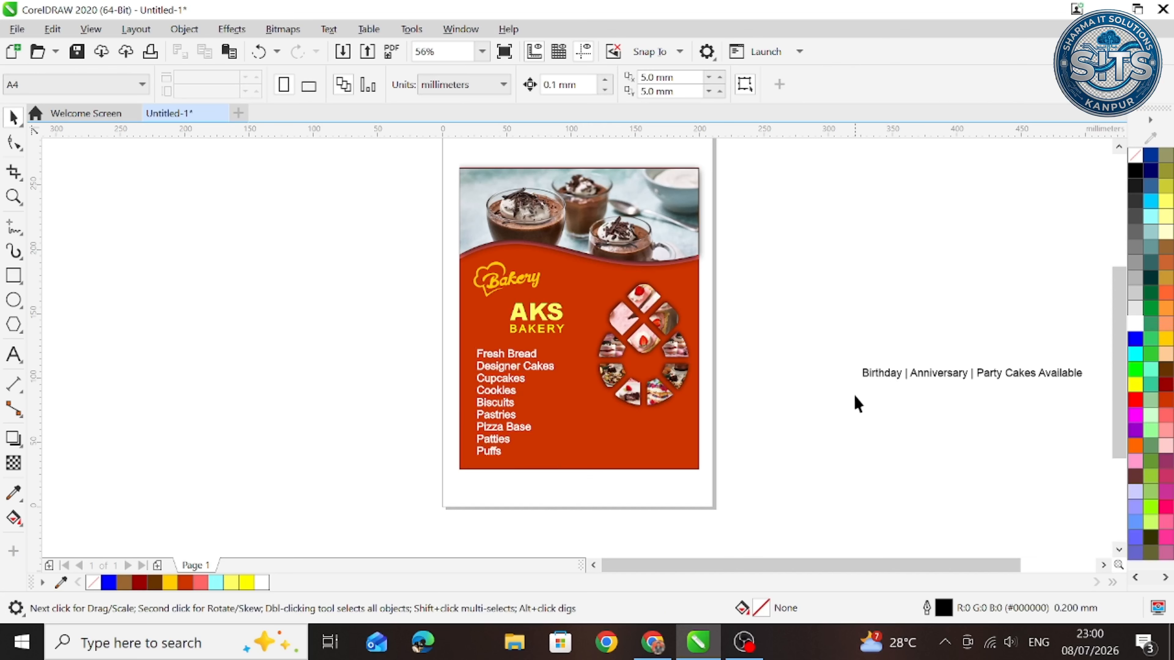
Place the "Birthday | Anniversary | Party Cakes Available" line along the flyer's bottom edge and nudge the product list up to clear it
{"action": "left_click_drag", "start_coordinate": [925, 383], "coordinate": [532, 464]}
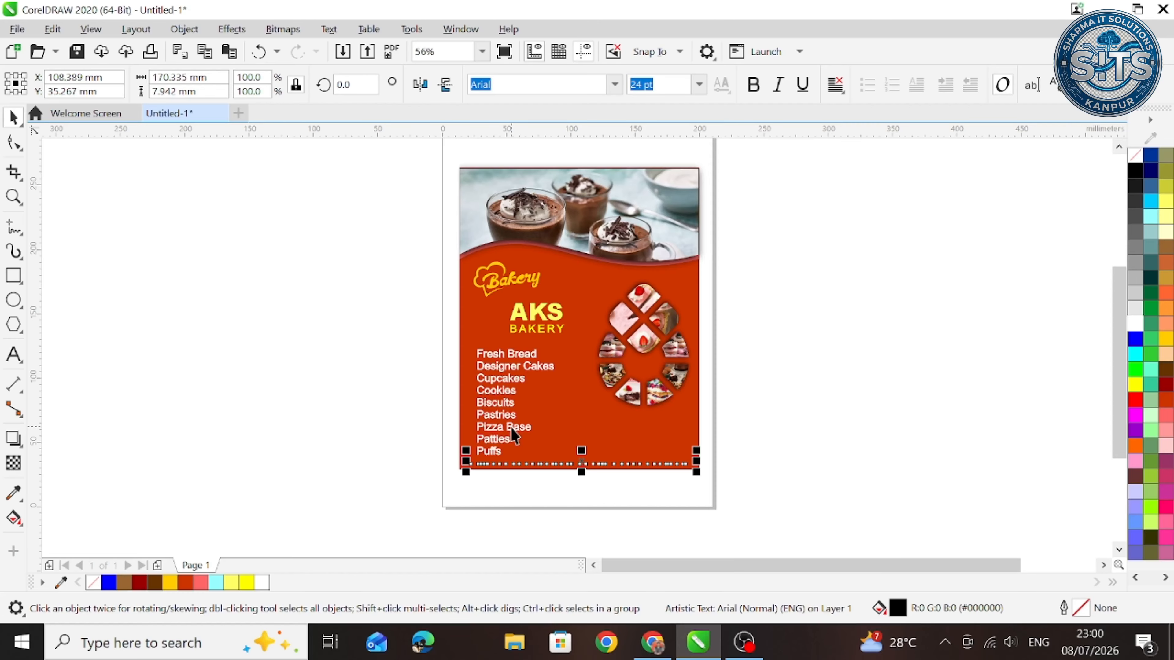
{"action": "left_click", "coordinate": [510, 435]}
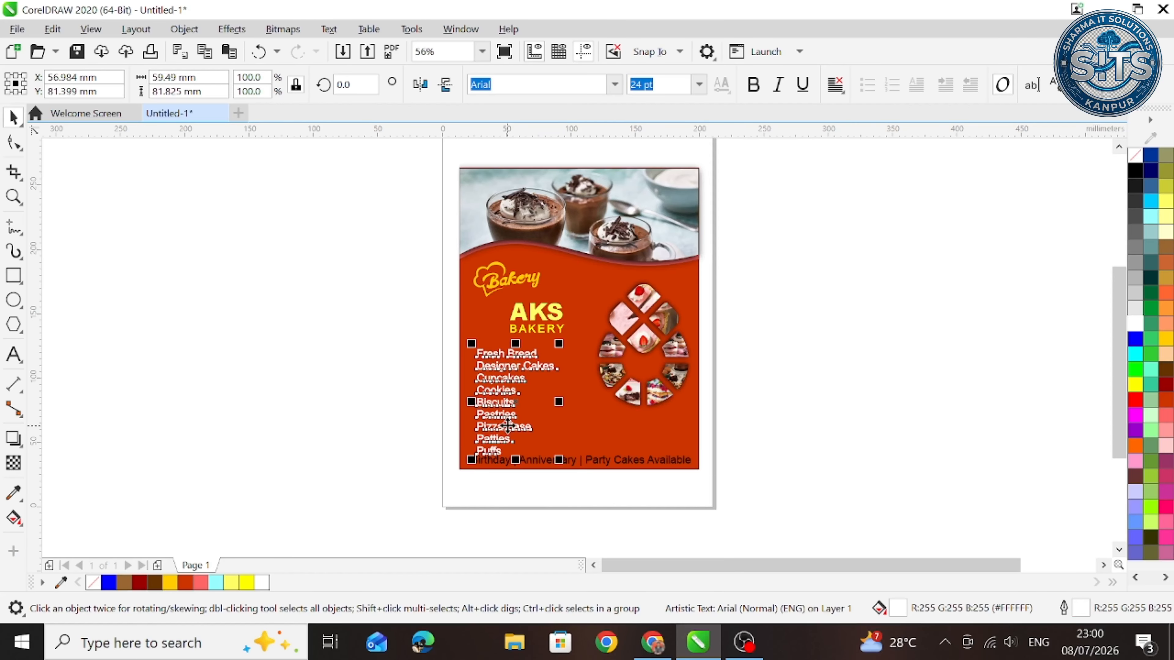
{"action": "key", "text": "Up"}
{"action": "key", "text": "Up"}
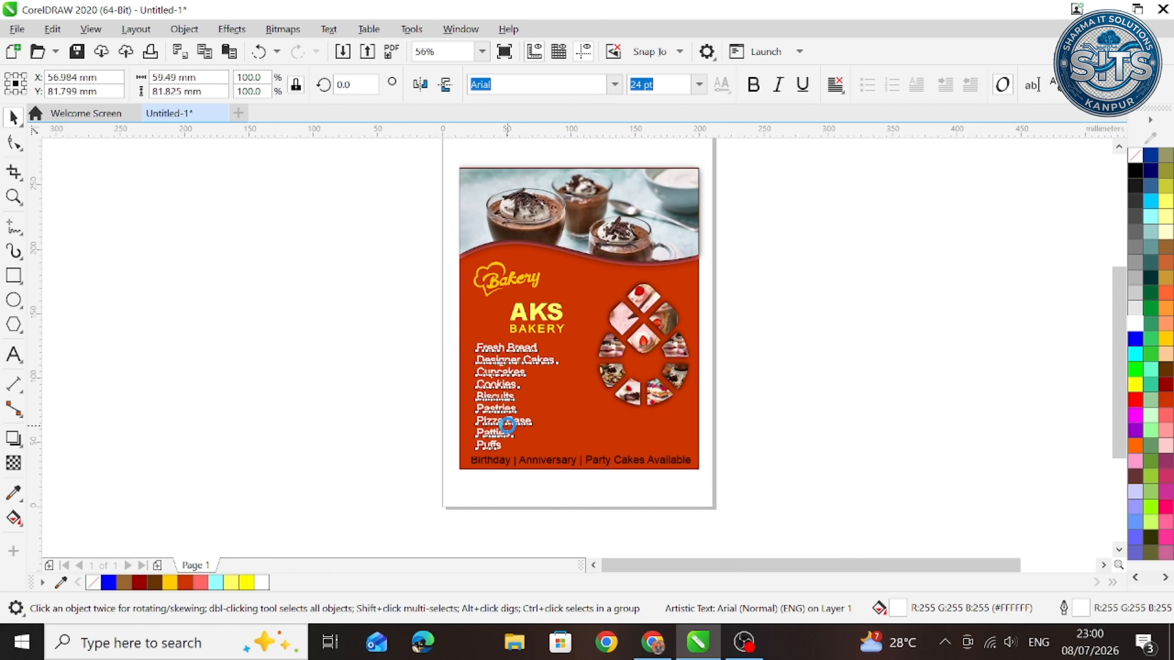
{"action": "left_click", "coordinate": [549, 463]}
{"action": "left_click_drag", "start_coordinate": [550, 462], "coordinate": [550, 461]}
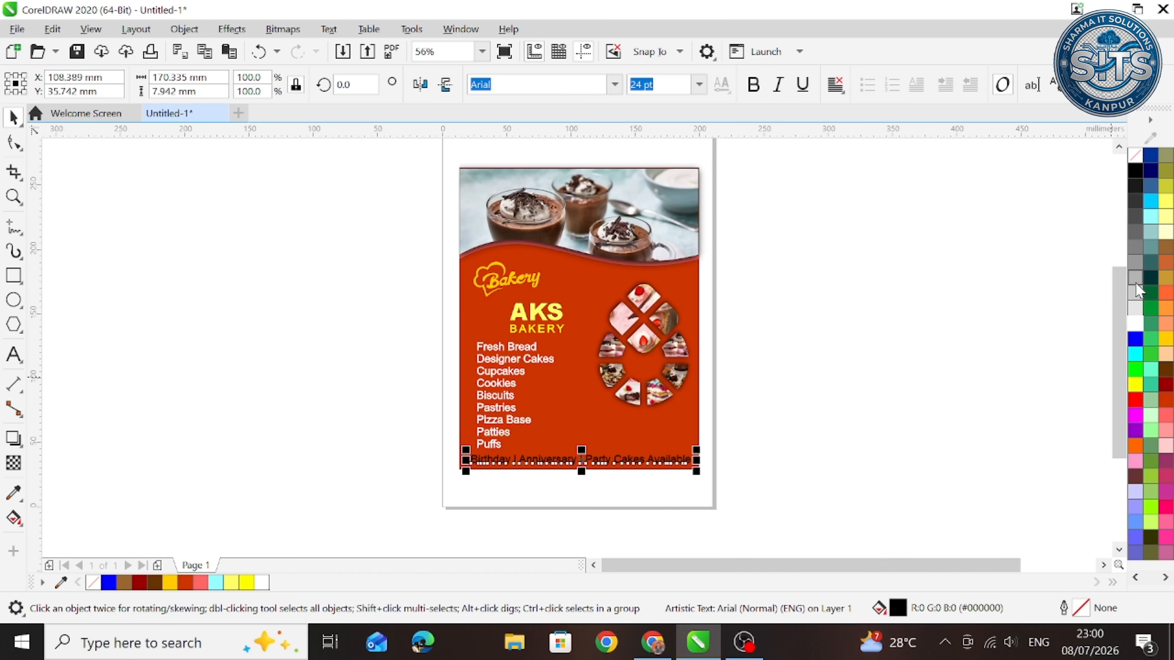
Set the fill and outline of the "Birthday | Anniversary | Party Cakes Available" line to deep yellow #FFCC00
{"action": "left_click", "coordinate": [1165, 341]}
{"action": "right_click", "coordinate": [1139, 341]}
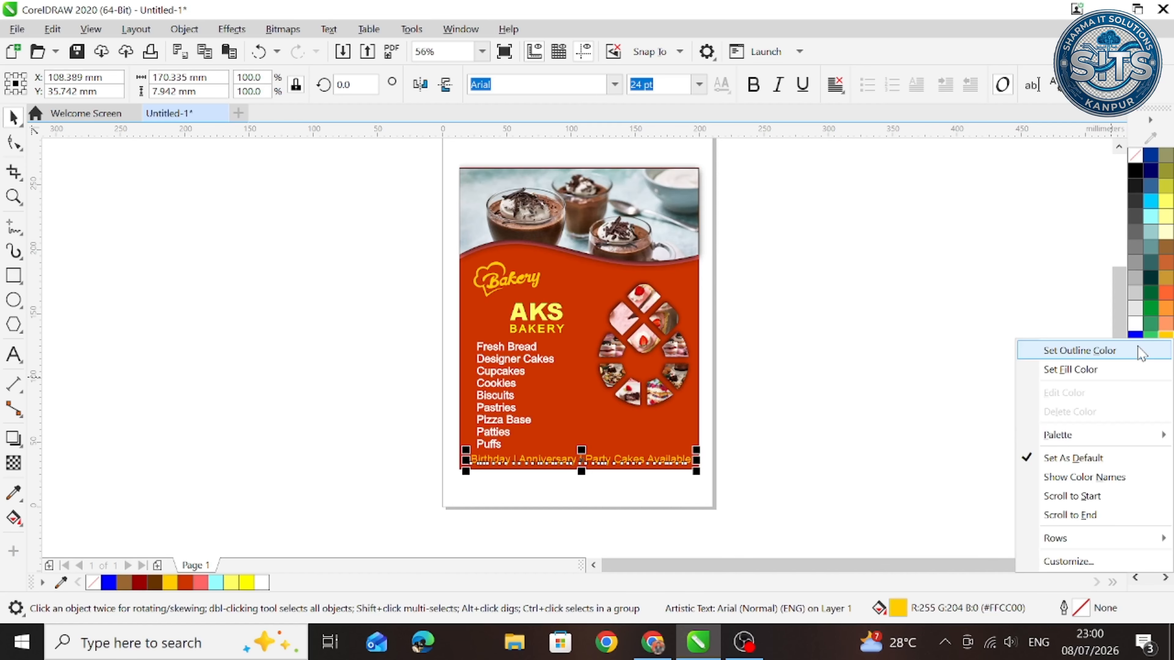
{"action": "left_click", "coordinate": [1140, 352]}
{"action": "left_click", "coordinate": [987, 466]}
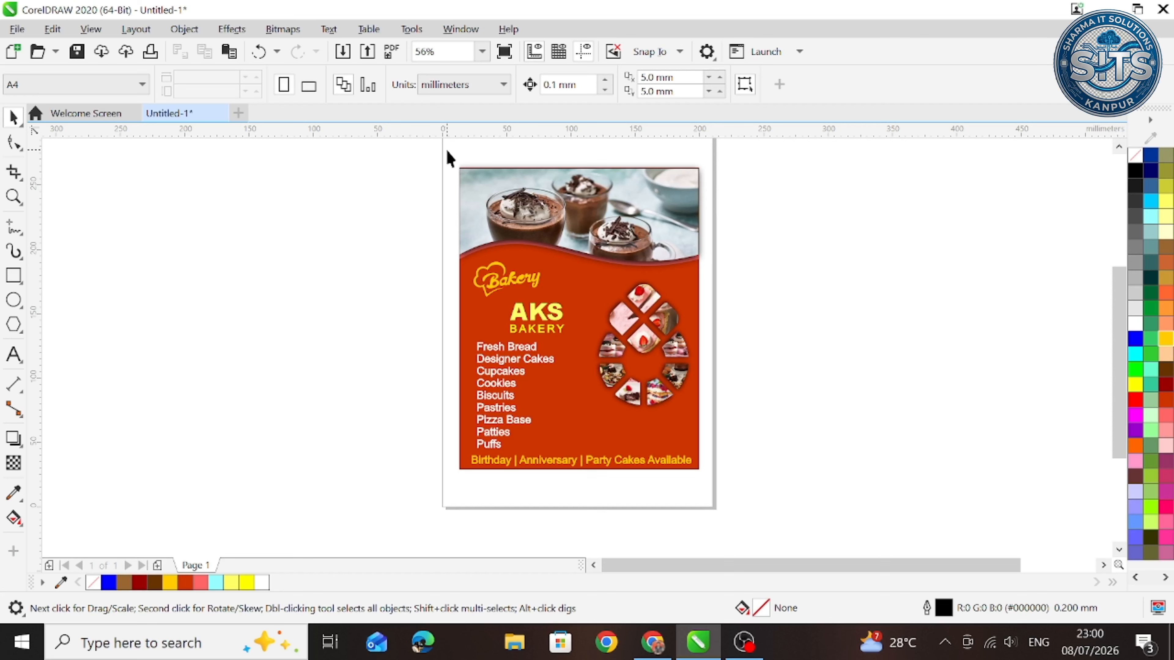
{"action": "left_click_drag", "start_coordinate": [447, 151], "coordinate": [707, 482]}
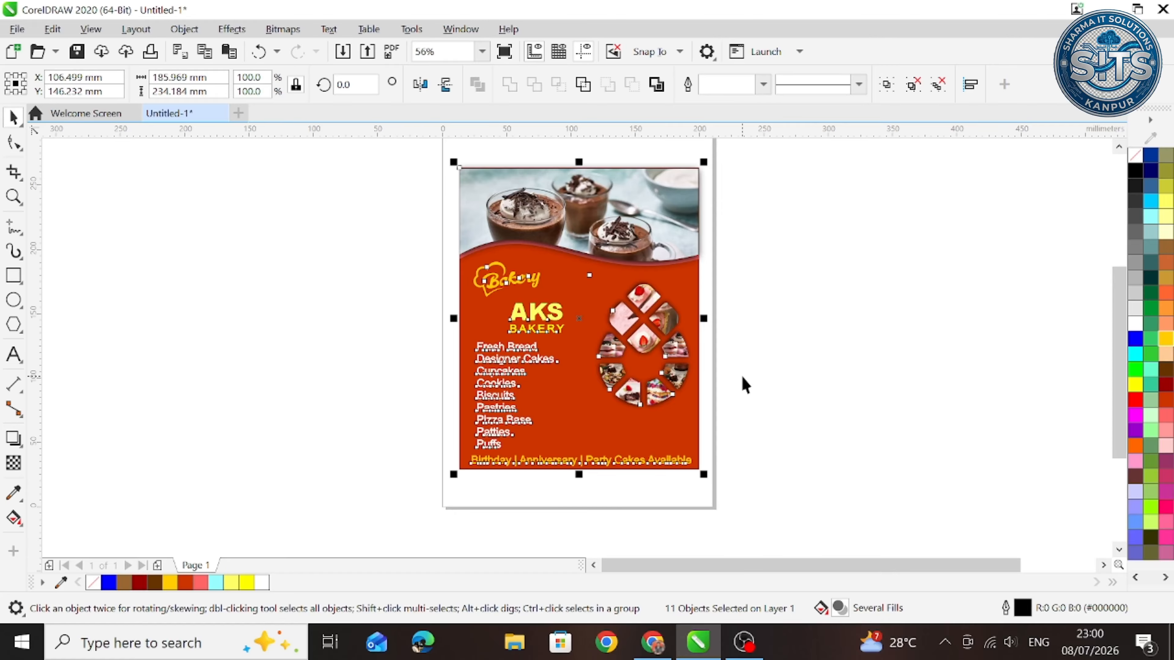
{"action": "left_click", "coordinate": [744, 383]}
{"action": "left_click_drag", "start_coordinate": [446, 151], "coordinate": [704, 475]}
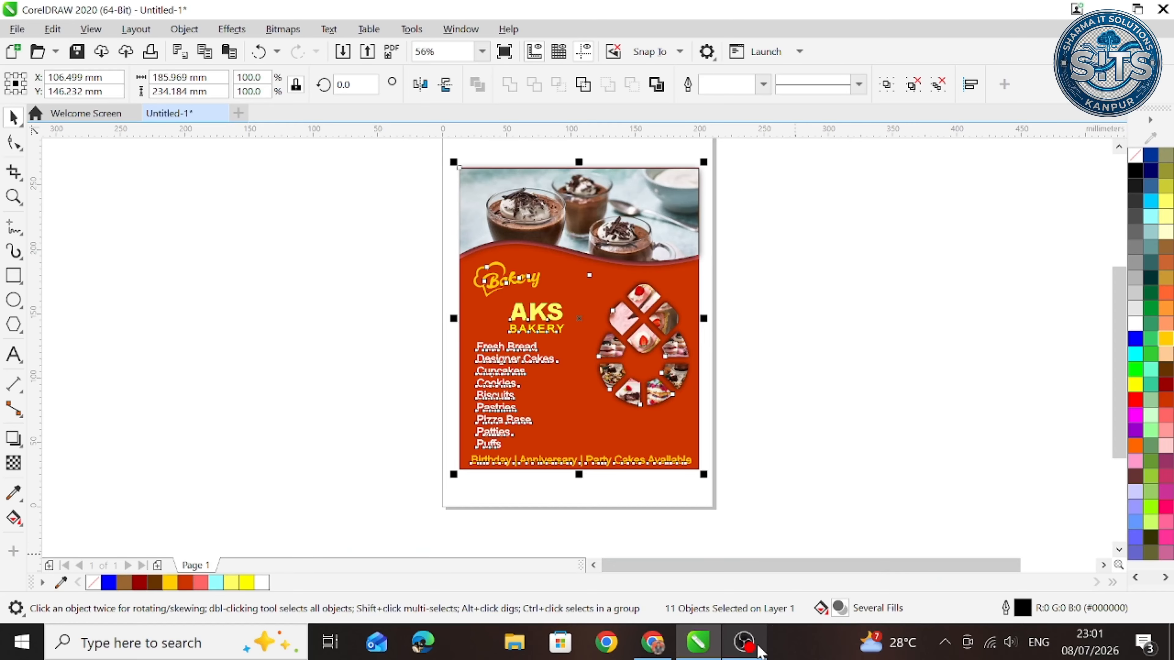
{"action": "left_click", "coordinate": [744, 642]}
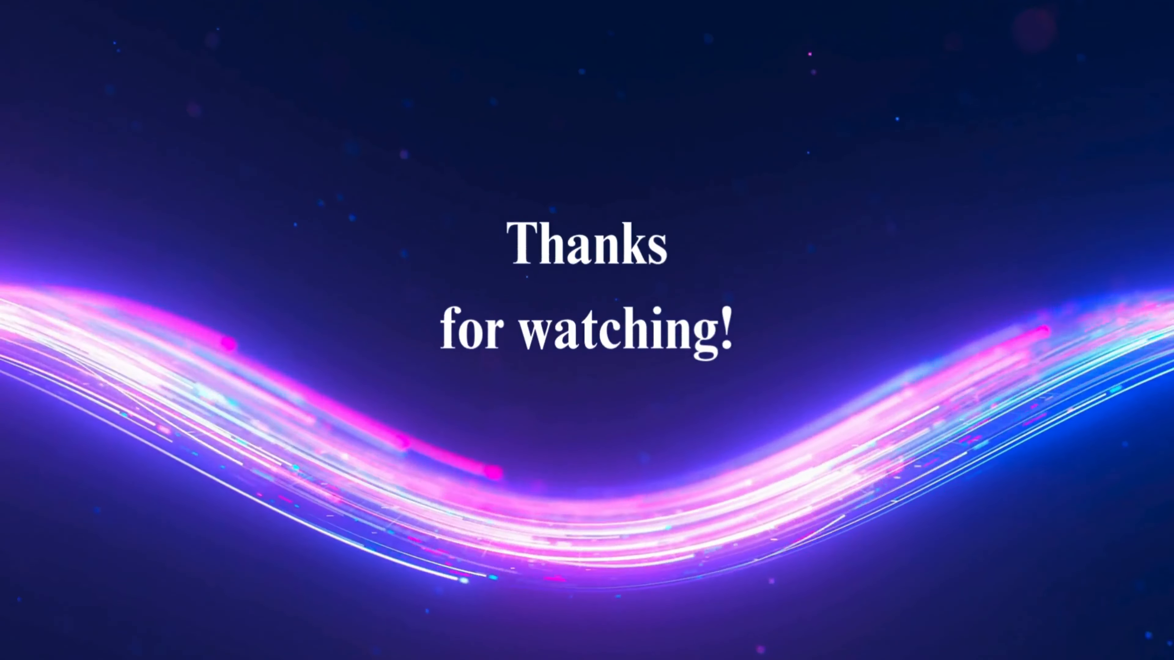